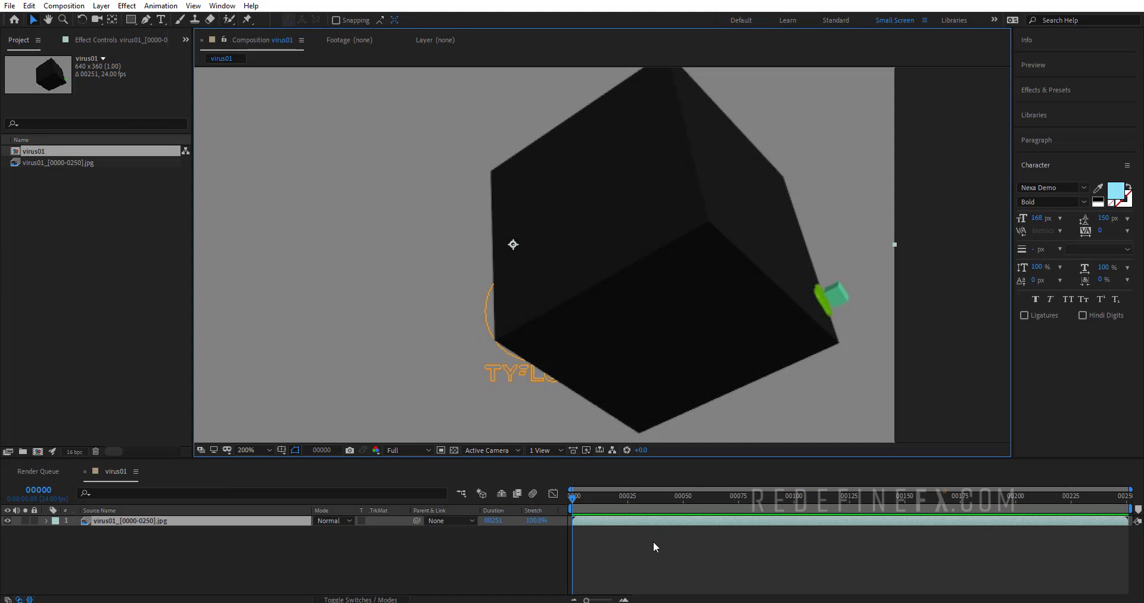
# Step: Scrub through the virus01 render sequence and examine how the green growth spreads across the dark cube
pyautogui.moveTo(576, 499); pyautogui.dragTo(936, 495)
pyautogui.press('/')
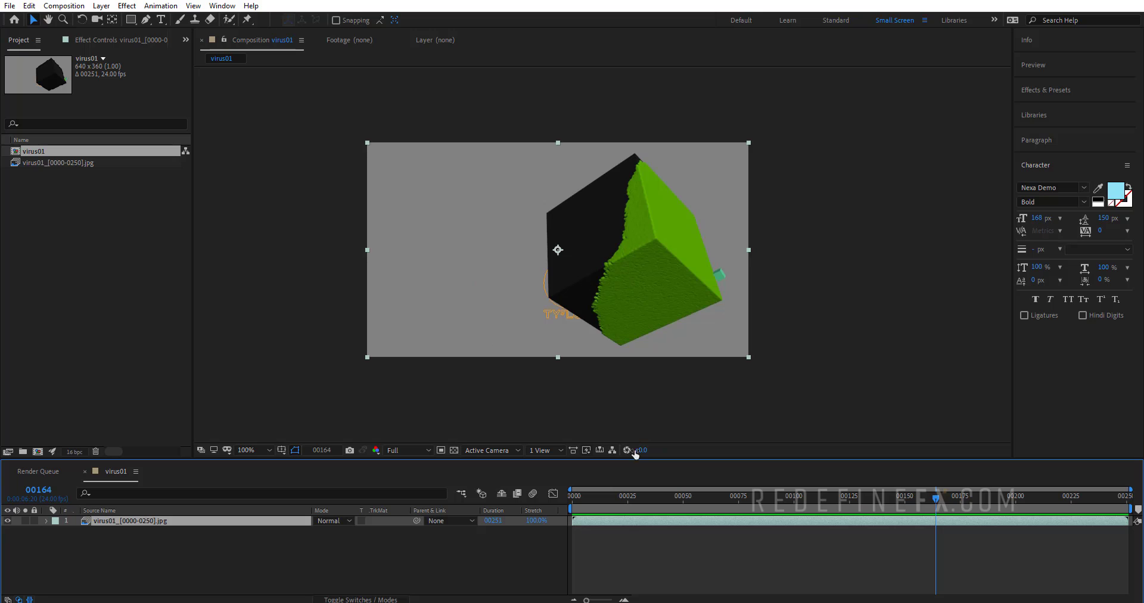
pyautogui.moveTo(596, 494); pyautogui.dragTo(771, 495)
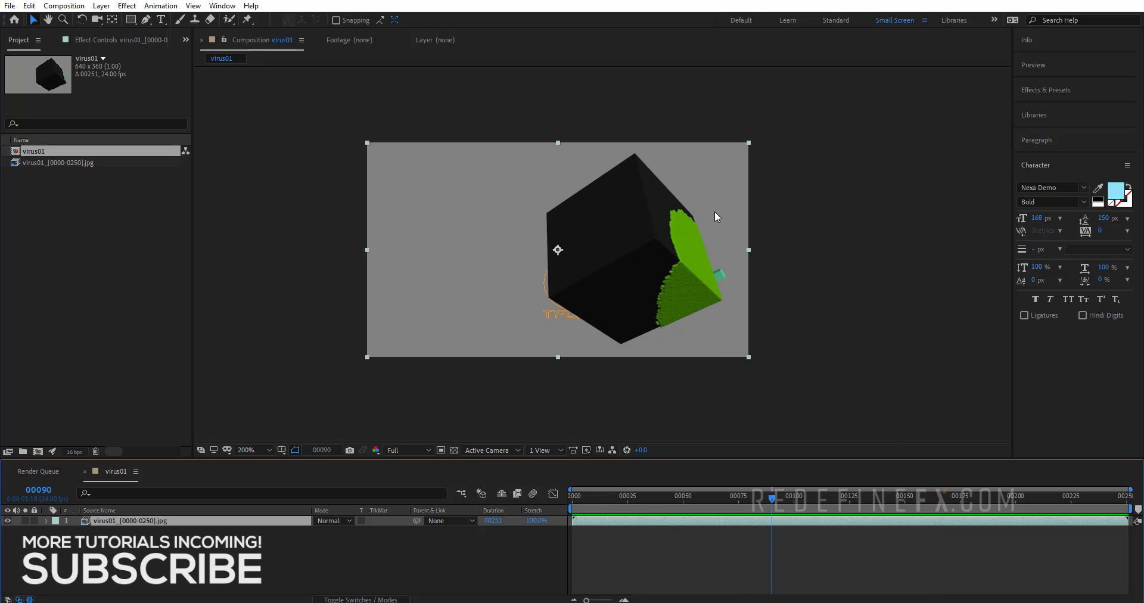
pyautogui.press('.')
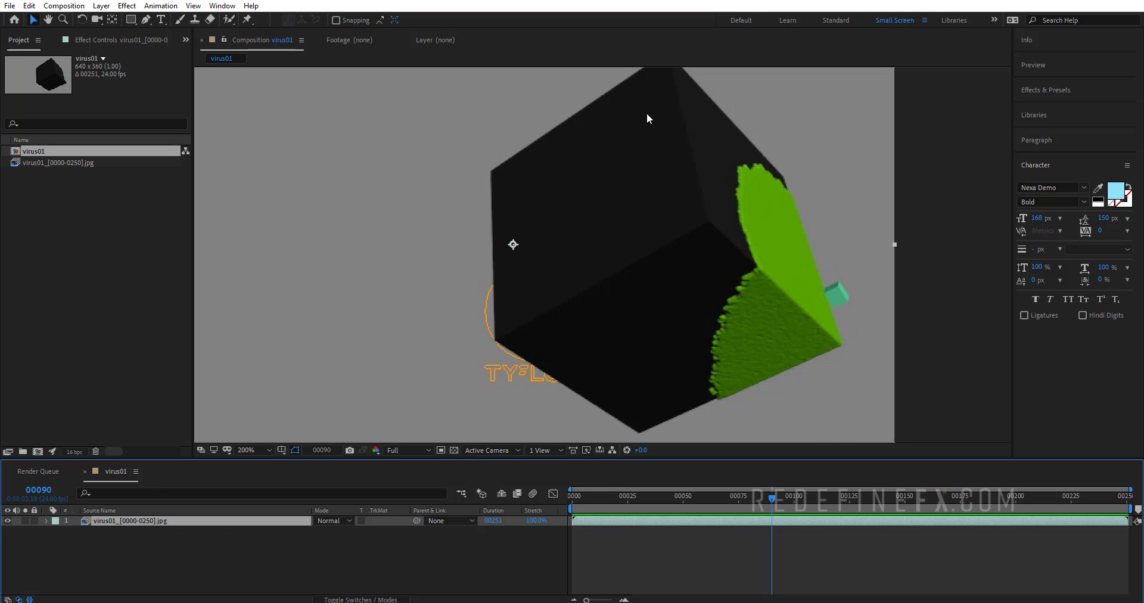
pyautogui.press('.')
pyautogui.press(',')
pyautogui.press(',')
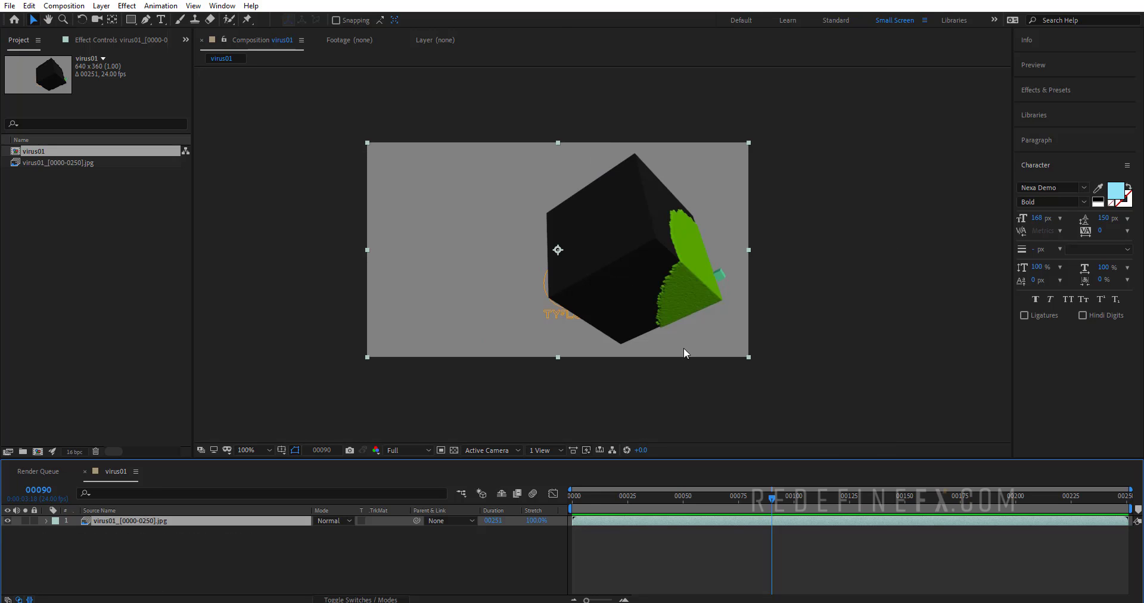
pyautogui.moveTo(612, 495); pyautogui.dragTo(999, 506)
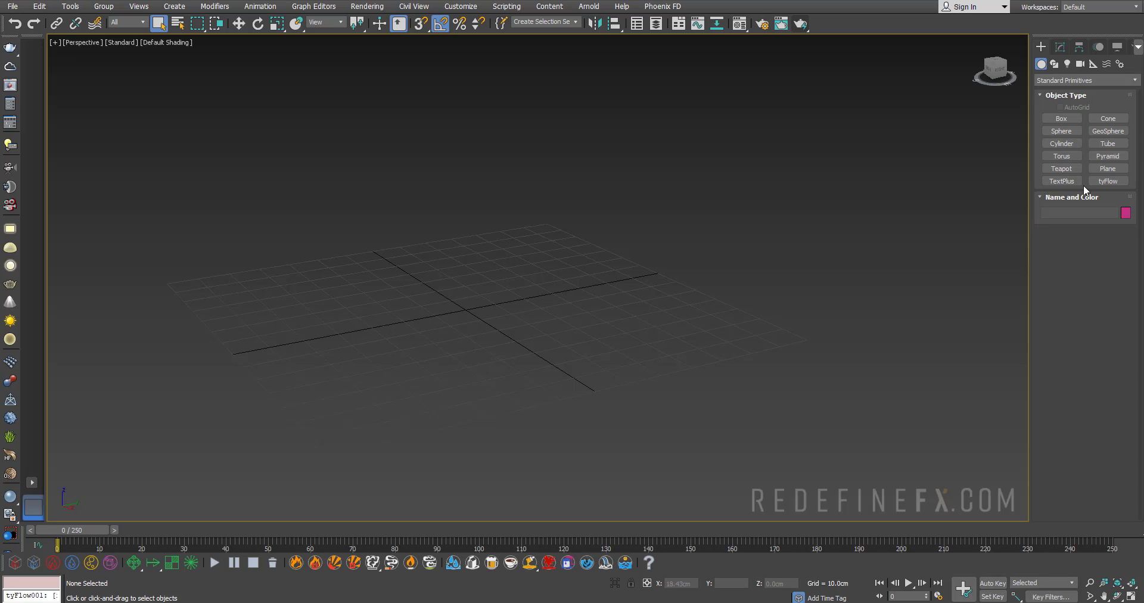
# Step: Switch to 3ds Max and create a box about 32 cm long, 36 cm wide and 32 cm high near the grid centre
pyautogui.click(1061, 119)
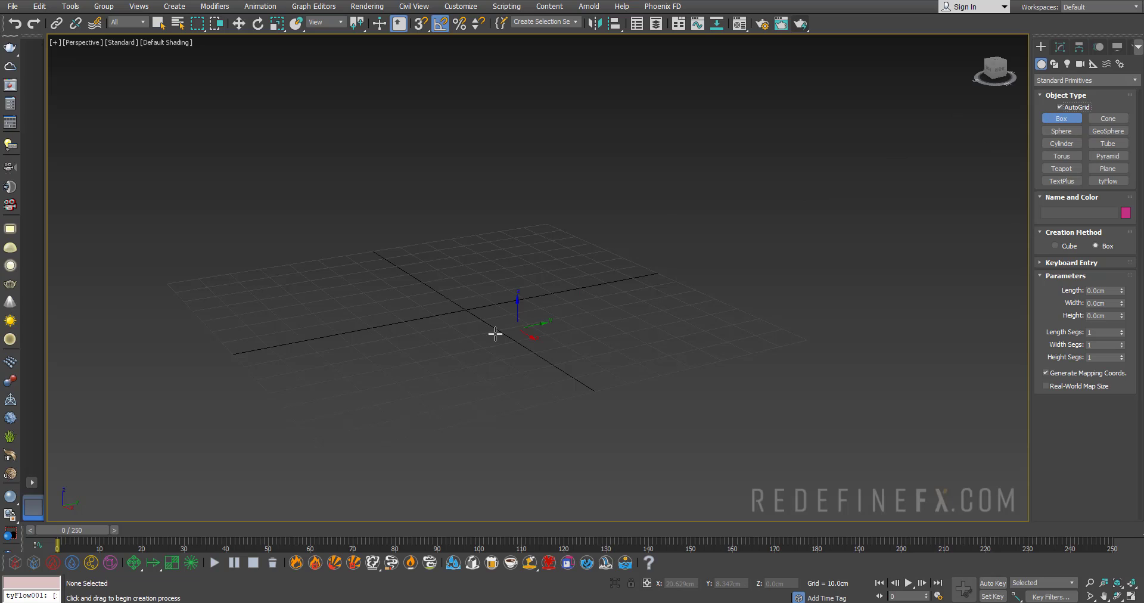
pyautogui.moveTo(442, 318); pyautogui.dragTo(577, 316)
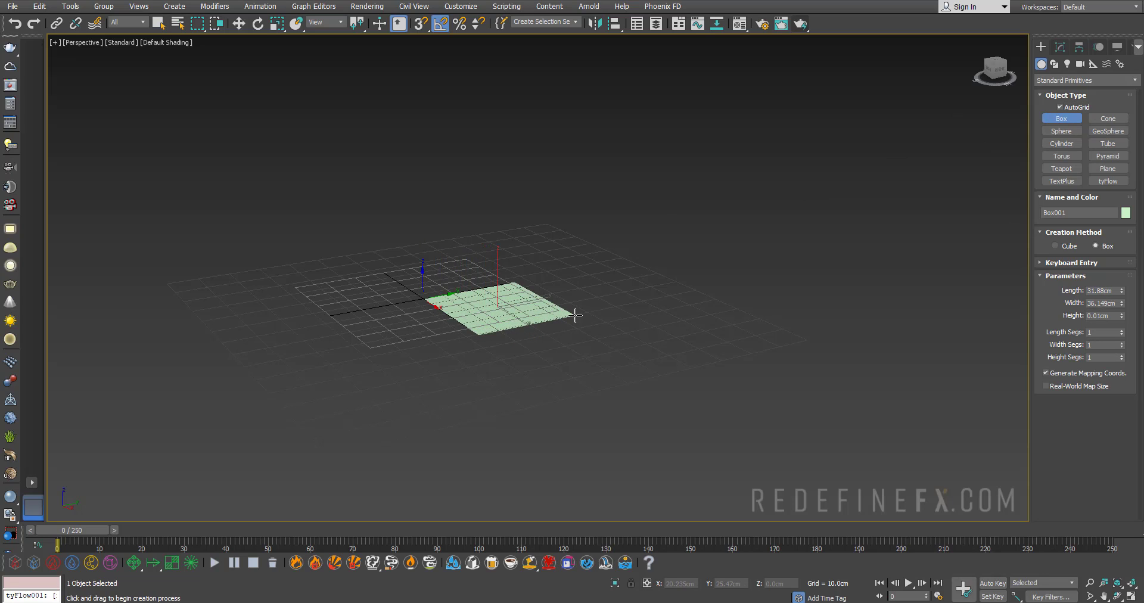
pyautogui.click(577, 210)
# Step: Set the box's length, width and height to 35 cm each
pyautogui.click(1060, 47)
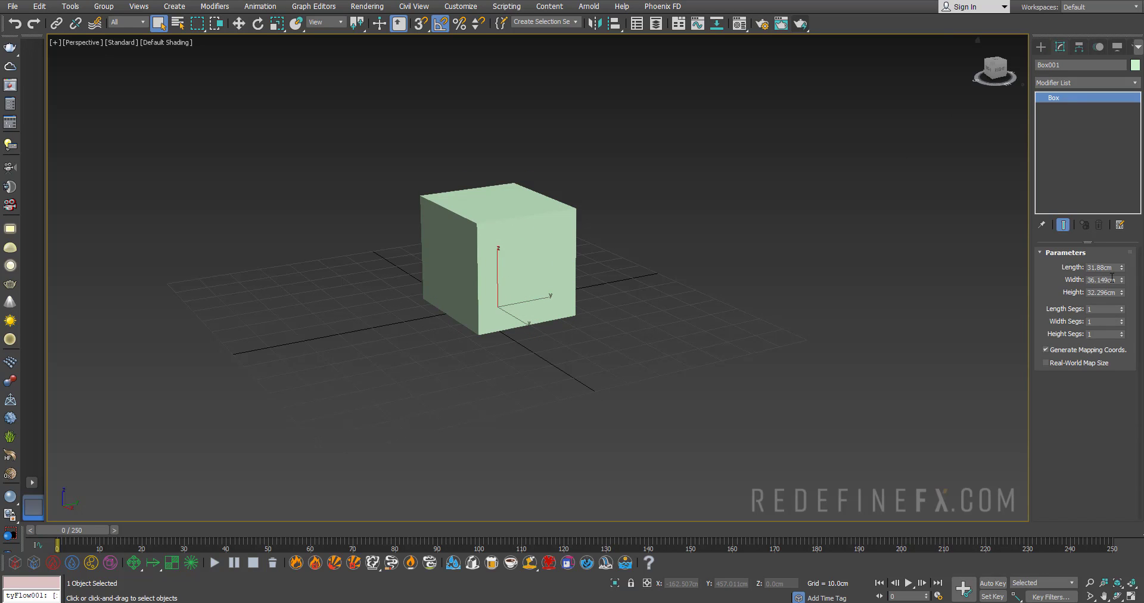
pyautogui.doubleClick(1105, 267)
pyautogui.write('35')
pyautogui.press('Tab')
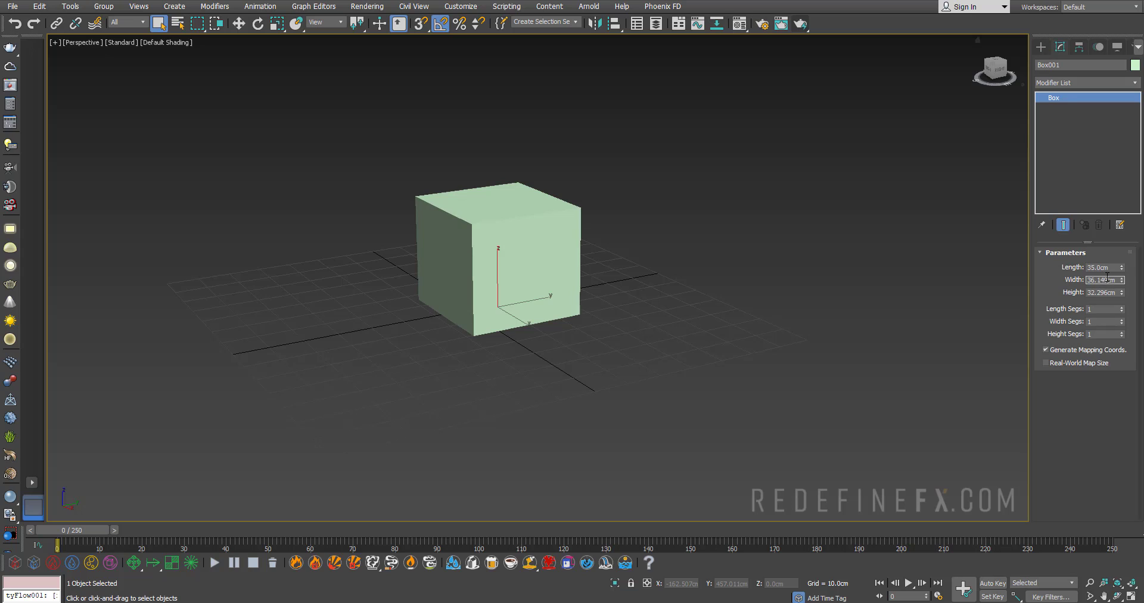
pyautogui.write('35')
pyautogui.press('Tab')
pyautogui.write('35')
pyautogui.press('Return')
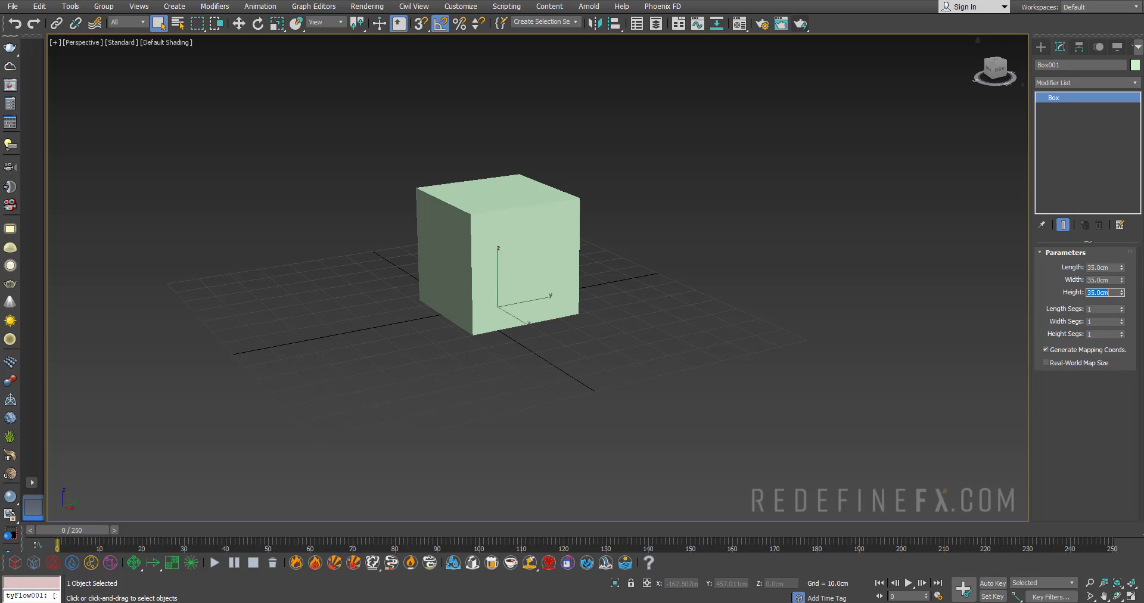
# Step: Tilt the cube onto one corner above the grid and move it along Y to about -16.6 cm
pyautogui.moveTo(479, 249); pyautogui.dragTo(466, 245, button='middle')
pyautogui.press('e')
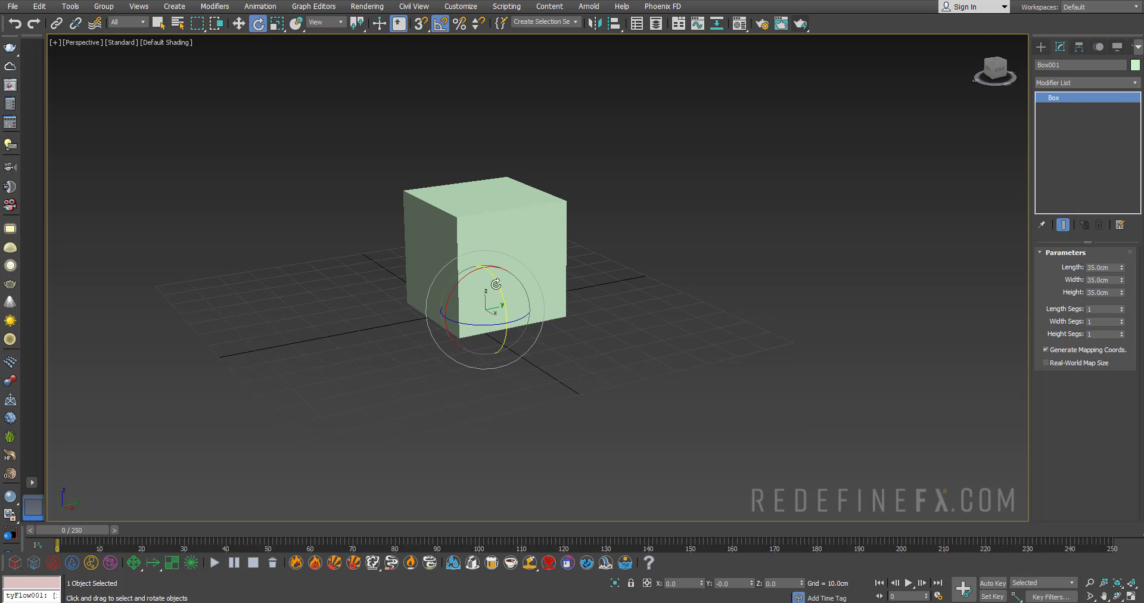
pyautogui.moveTo(495, 279); pyautogui.dragTo(485, 190)
pyautogui.press('w')
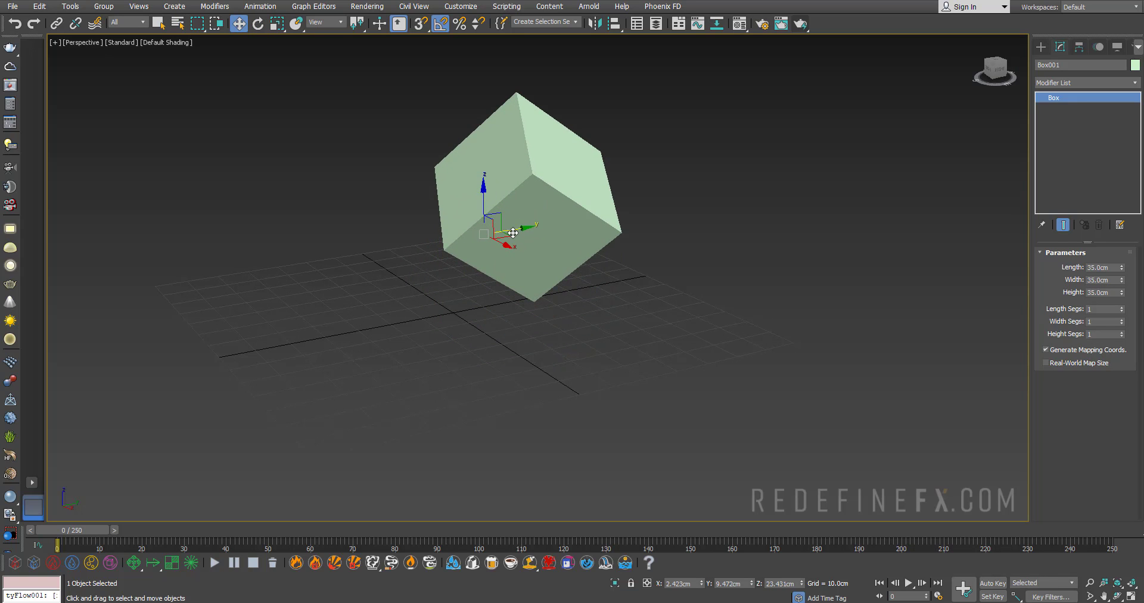
pyautogui.moveTo(514, 233); pyautogui.dragTo(476, 227)
pyautogui.keyDown('alt'); pyautogui.moveTo(476, 227); pyautogui.dragTo(458, 246, button='middle'); pyautogui.keyUp('alt')
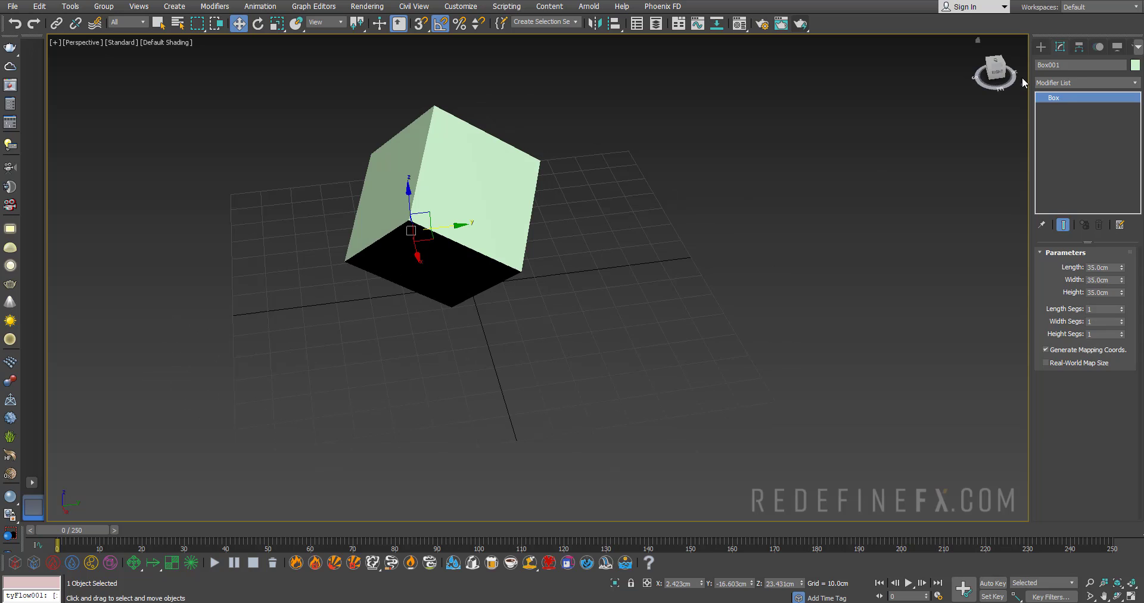
# Step: Create a small box about 1.9 by 2 by 1 cm on the surface of the large cube, near one corner
pyautogui.click(1041, 47)
pyautogui.click(1062, 118)
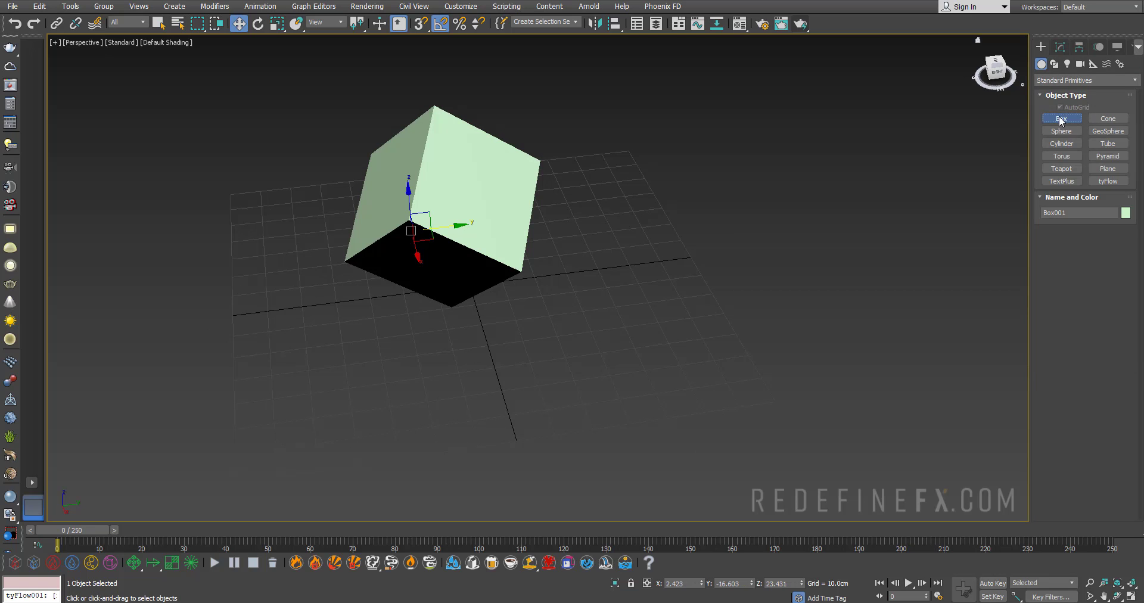
pyautogui.scroll(3, 531, 269)
pyautogui.scroll(3, 517, 264)
pyautogui.moveTo(499, 252); pyautogui.dragTo(493, 286)
pyautogui.click(498, 291)
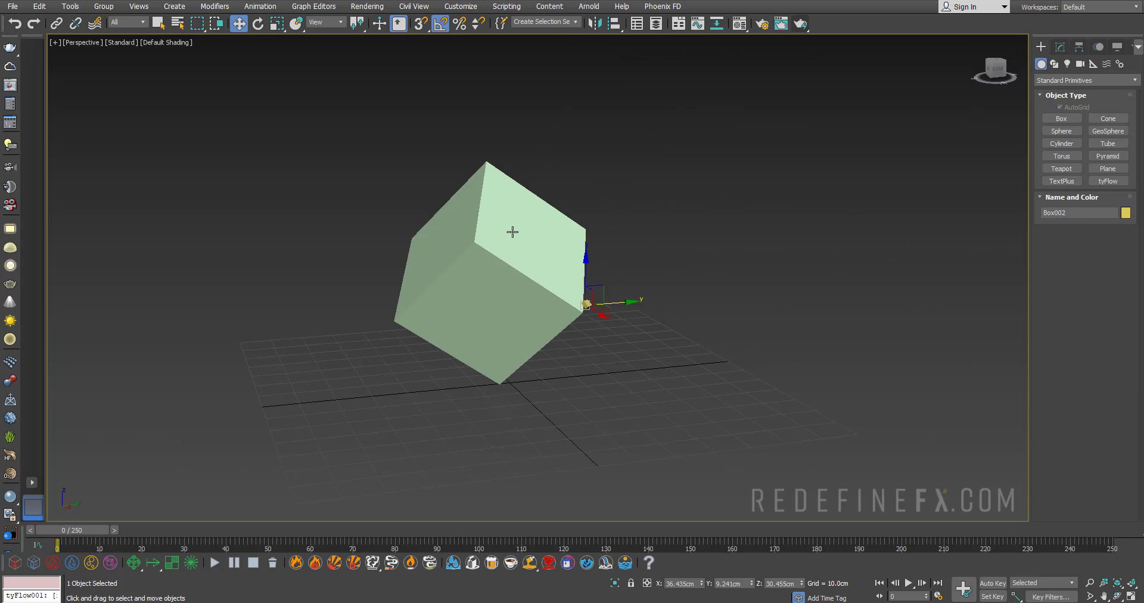
# Step: Show edged faces in the viewport and add a Subdivide modifier to the large cube
pyautogui.press('F4')
pyautogui.scroll(2, 508, 268)
pyautogui.click(578, 241)
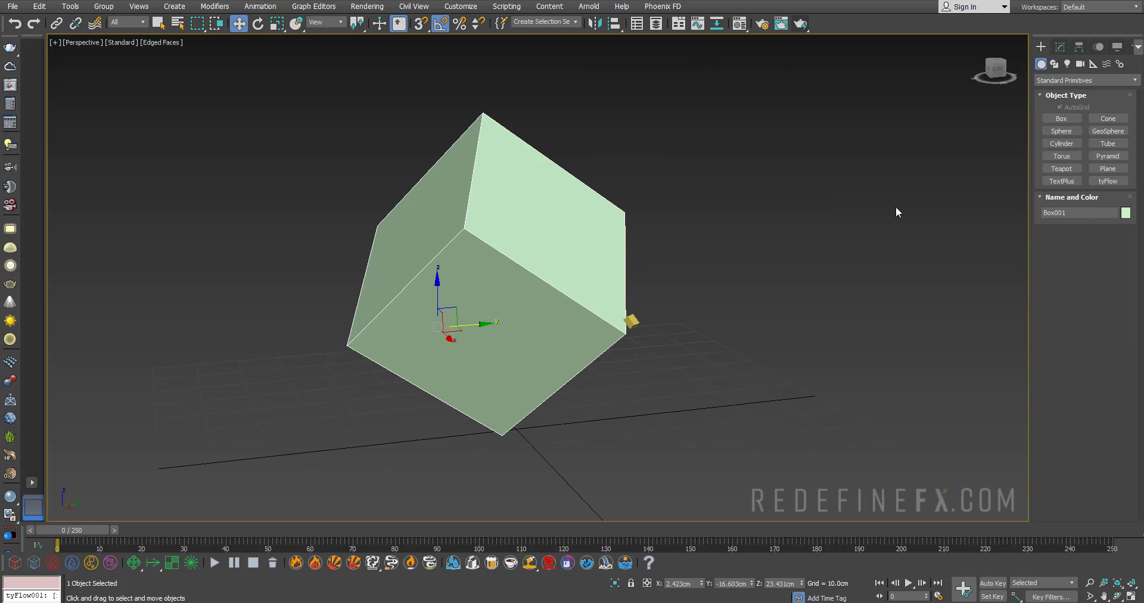
pyautogui.click(1059, 46)
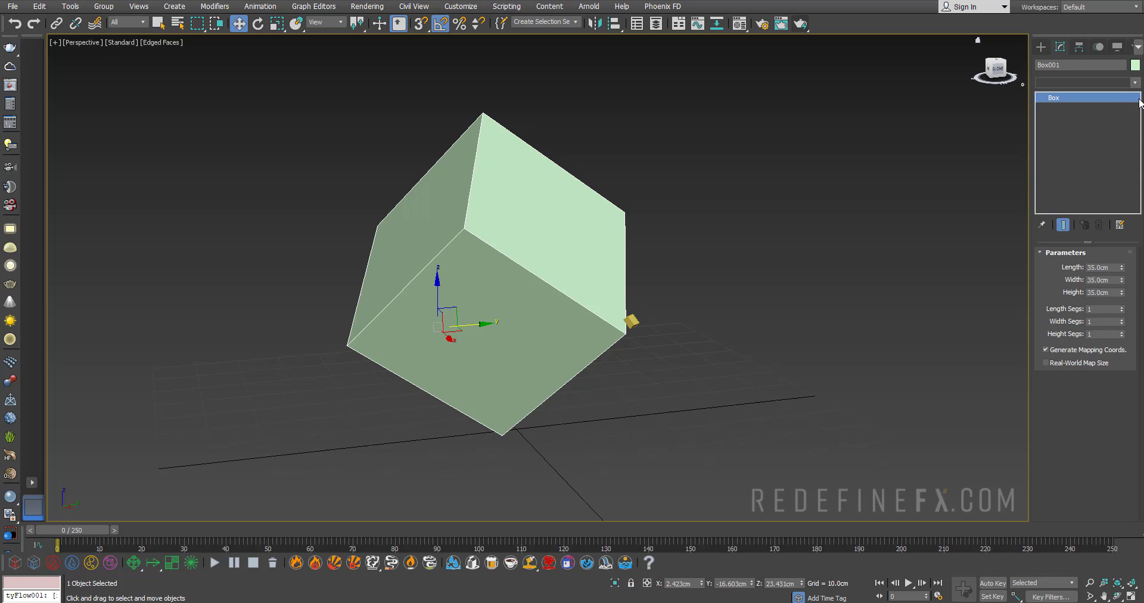
pyautogui.click(1132, 83)
pyautogui.scroll(-10, 1126, 335)
pyautogui.scroll(-1, 1126, 335)
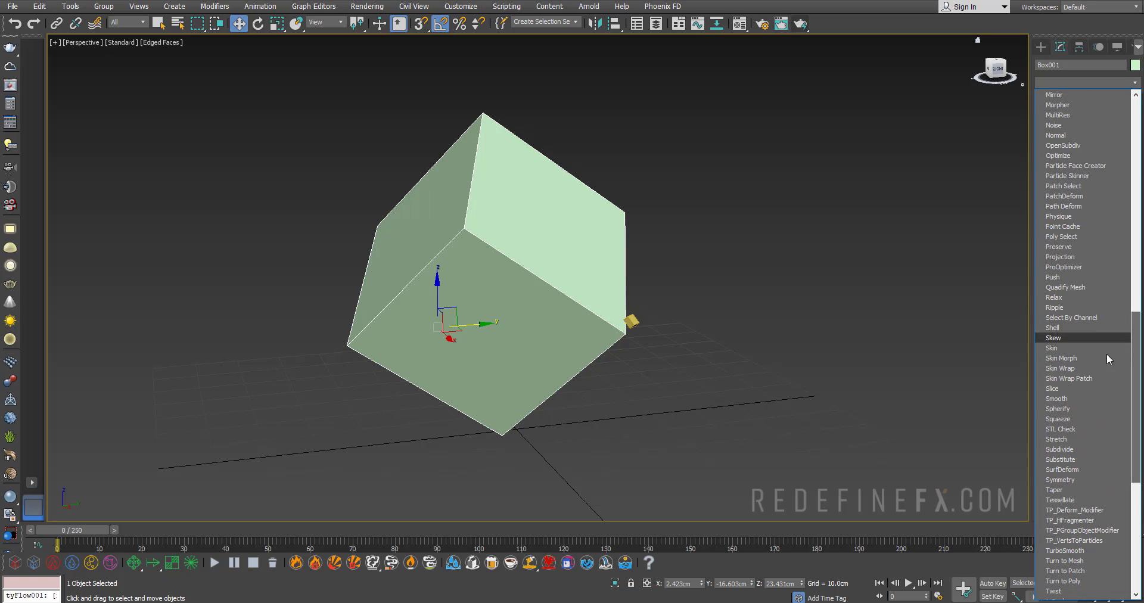
pyautogui.click(1064, 452)
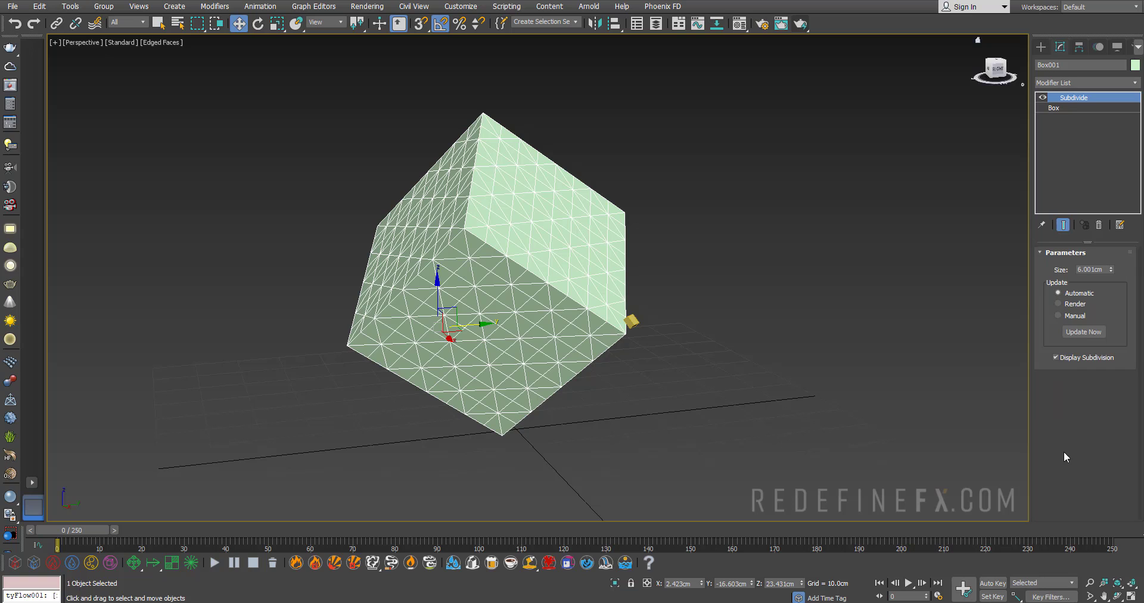
# Step: Set the Subdivide modifier's size to 1 cm
pyautogui.moveTo(1103, 269); pyautogui.dragTo(1038, 275)
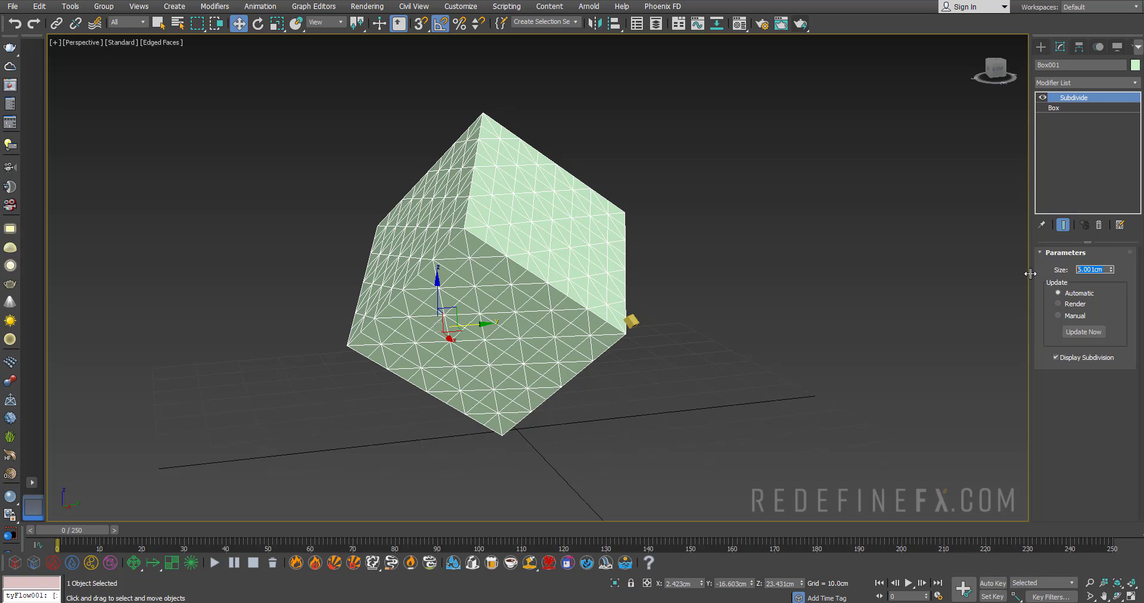
pyautogui.write('1')
pyautogui.press('Return')
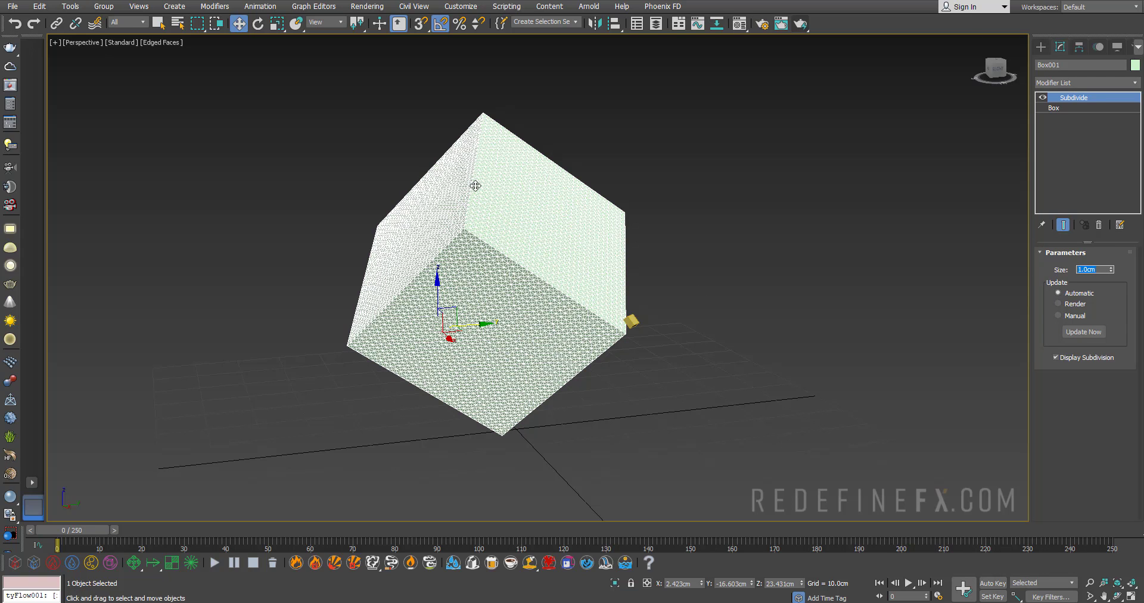
# Step: Create a tyFlow object near the cube and open its editor
pyautogui.click(1040, 46)
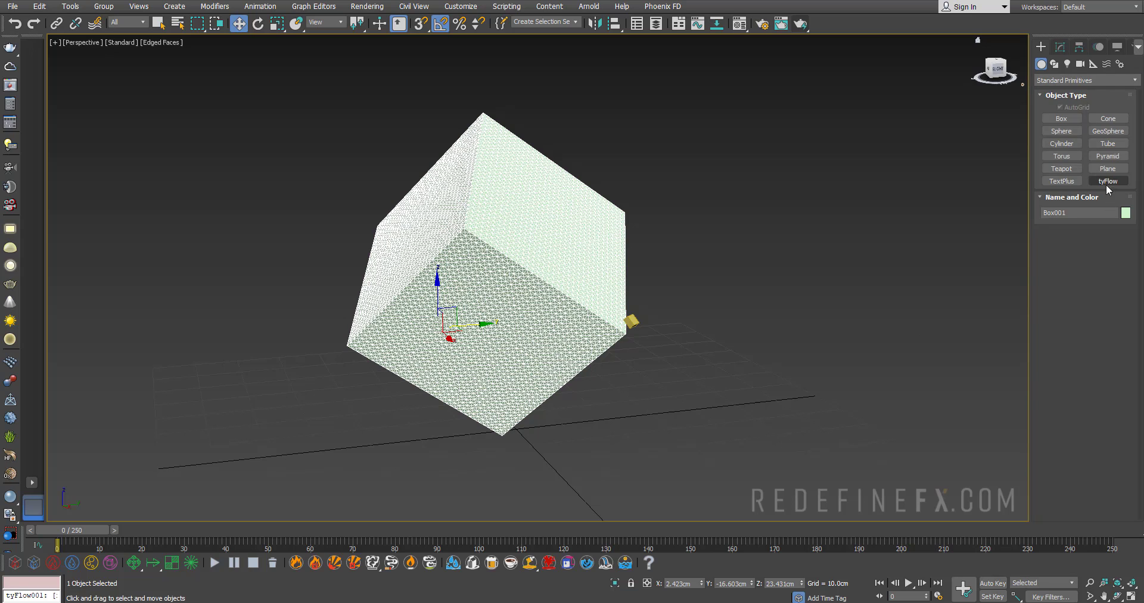
pyautogui.click(1108, 181)
pyautogui.click(709, 394)
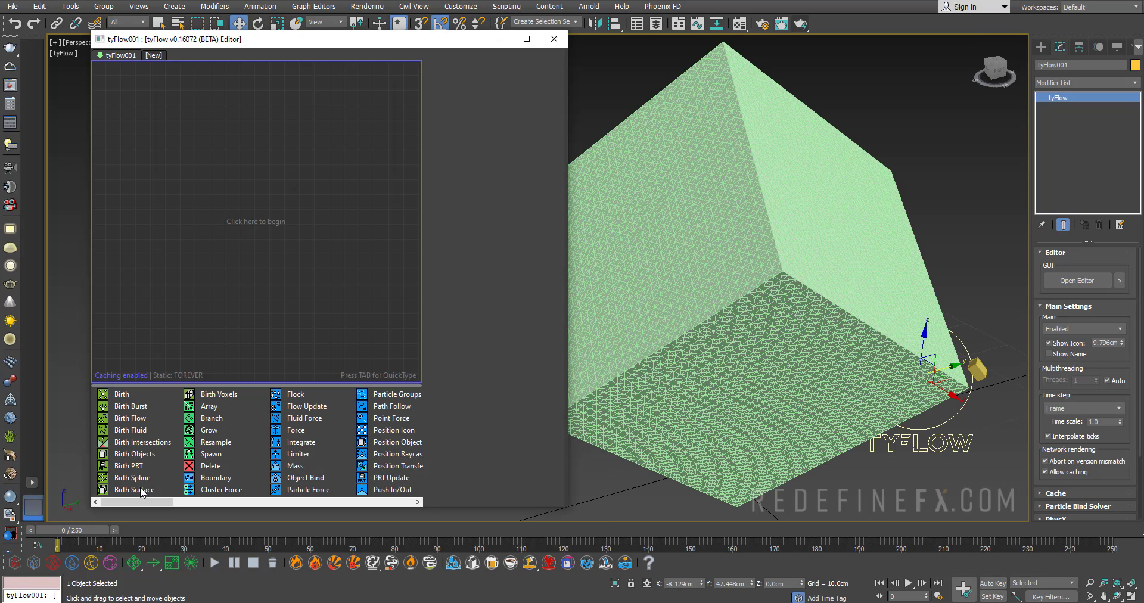
# Step: Add a Birth Surface event to the flow and pick the large cube as its source object
pyautogui.moveTo(135, 489); pyautogui.dragTo(144, 199)
pyautogui.click(472, 226)
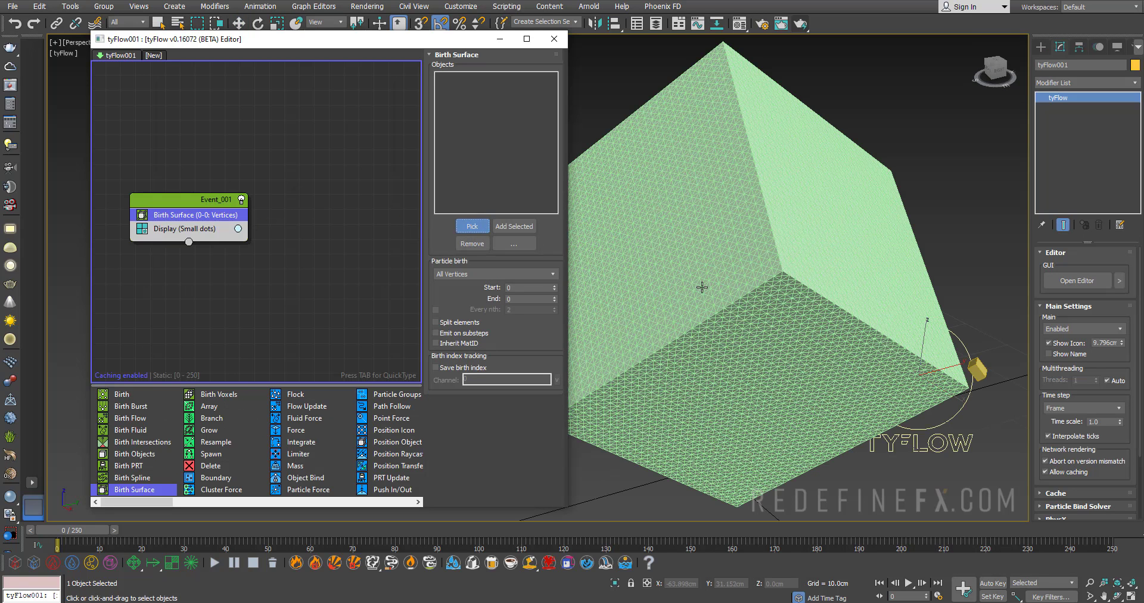
pyautogui.click(733, 286)
# Step: Hide the subdivided large cube so that only its particles are displayed
pyautogui.scroll(5, 750, 286)
pyautogui.scroll(5, 750, 287)
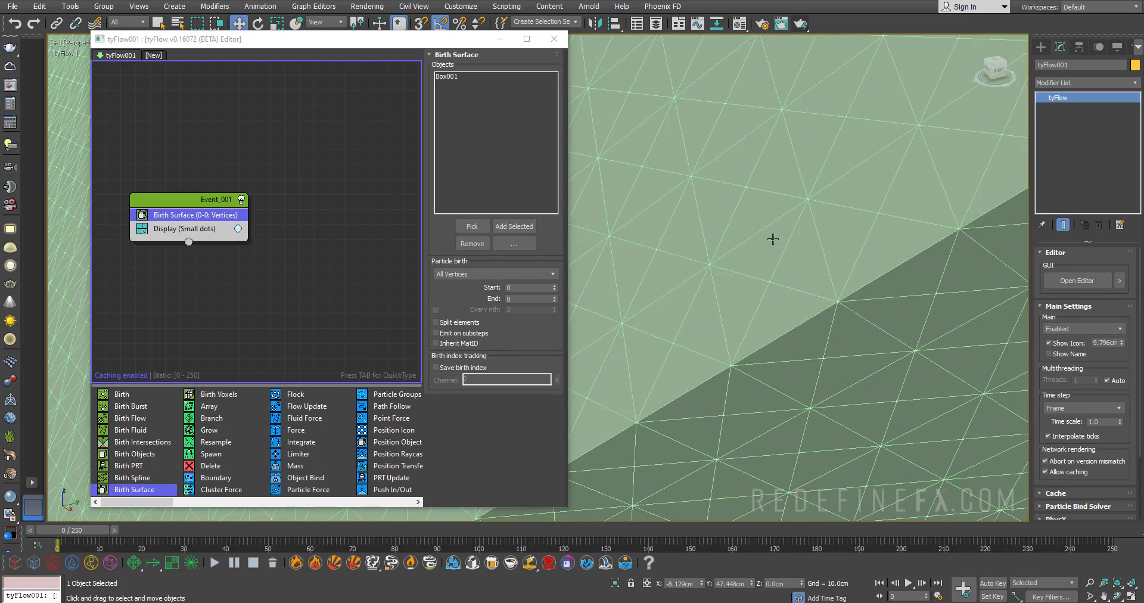
pyautogui.scroll(-8, 837, 292)
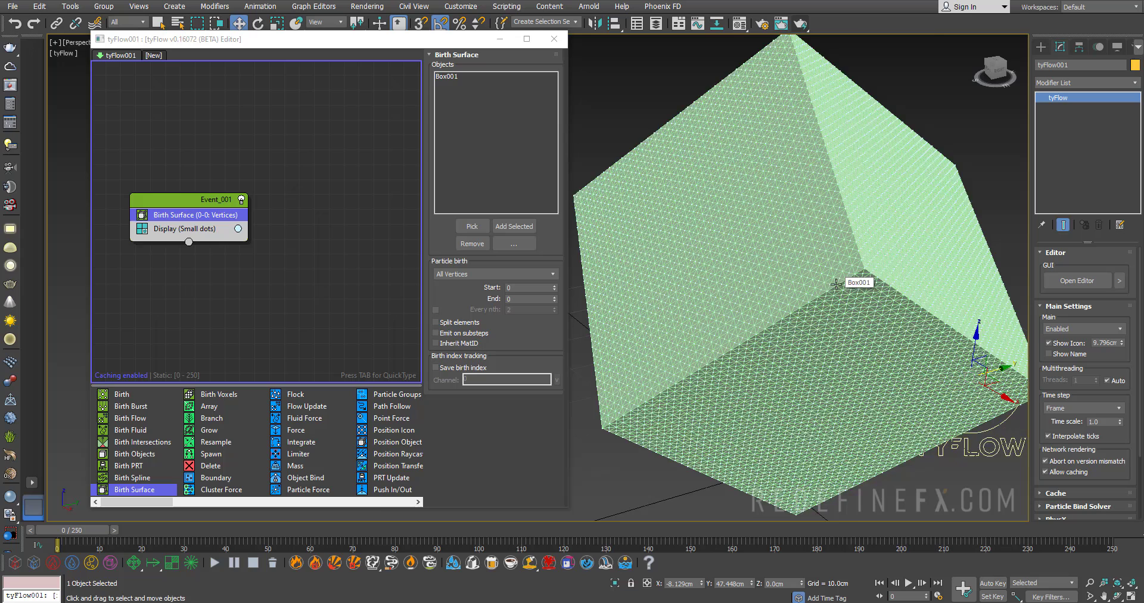
pyautogui.click(714, 265)
pyautogui.rightClick(714, 264)
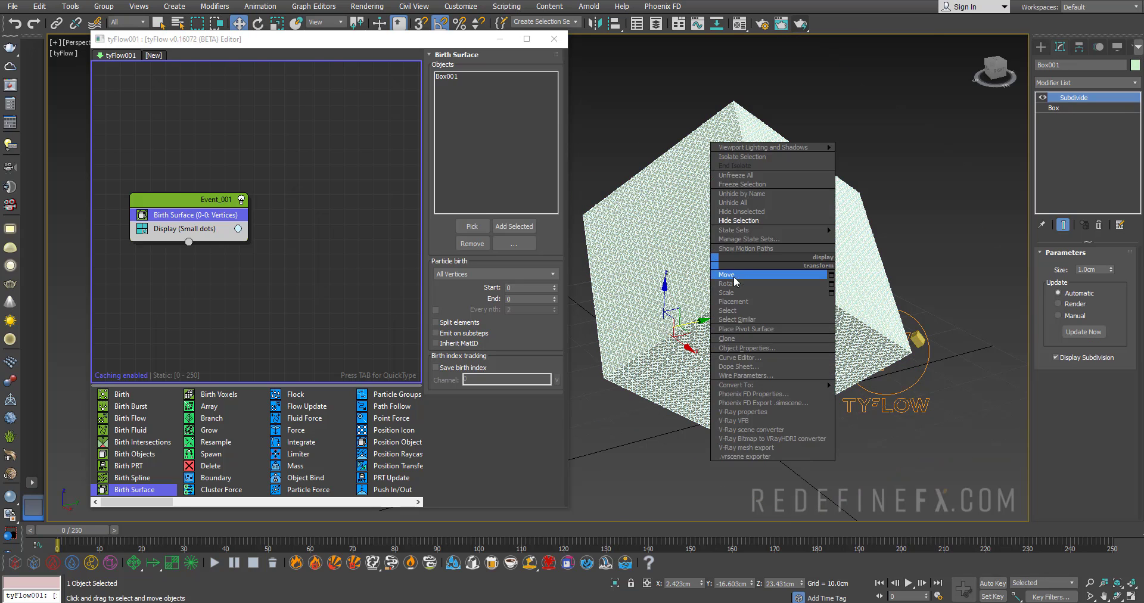
pyautogui.click(753, 224)
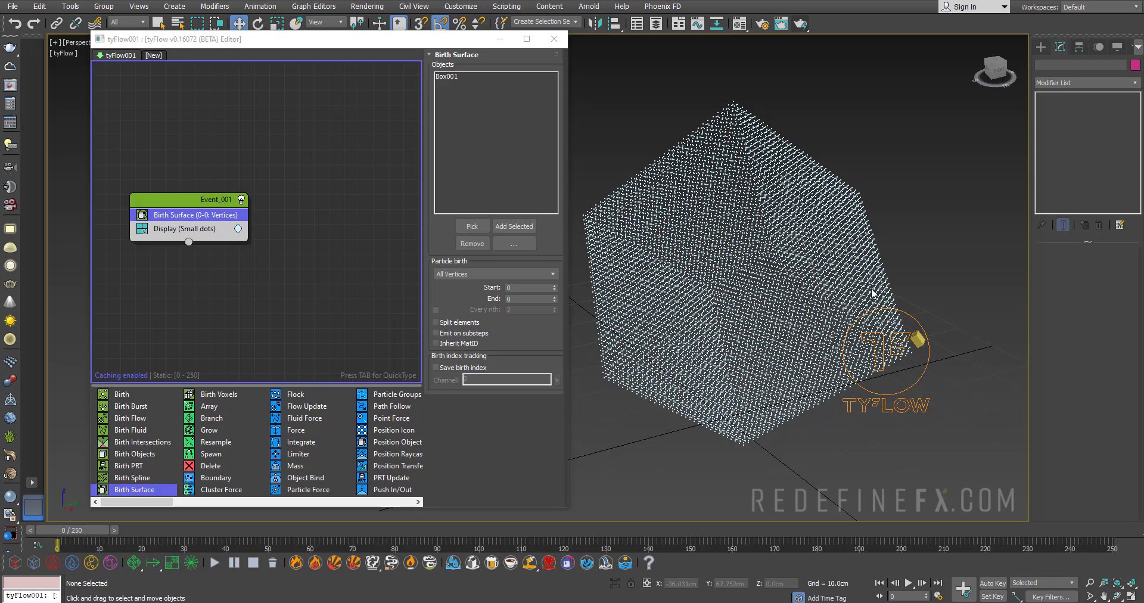
# Step: Select the small box and examine its position against the particles at the cube's corner
pyautogui.scroll(5, 818, 301)
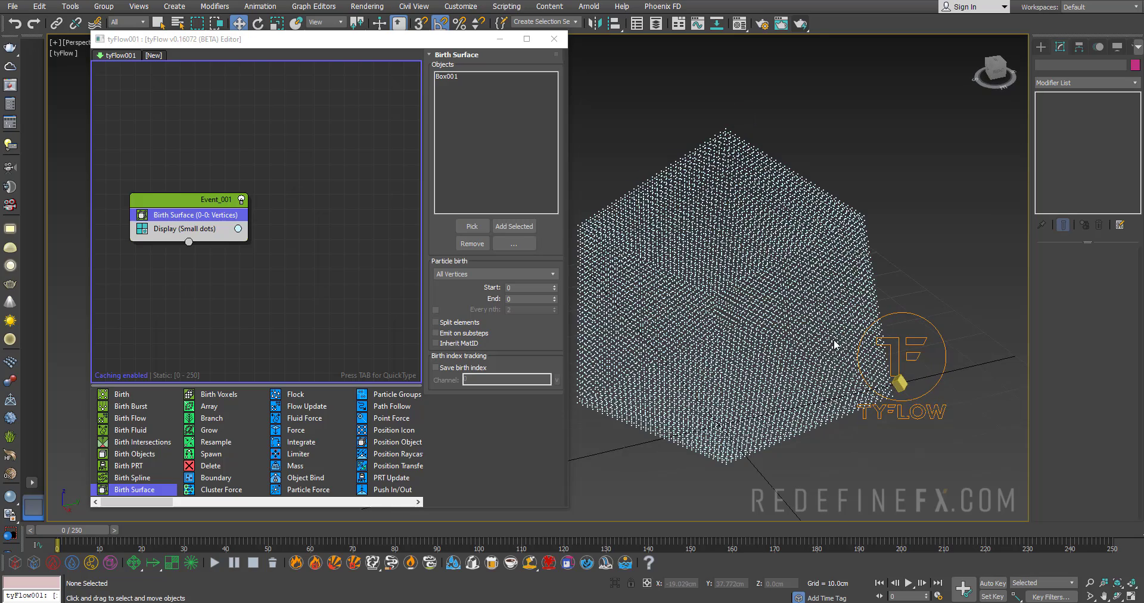
pyautogui.scroll(3, 850, 283)
pyautogui.scroll(-6, 850, 282)
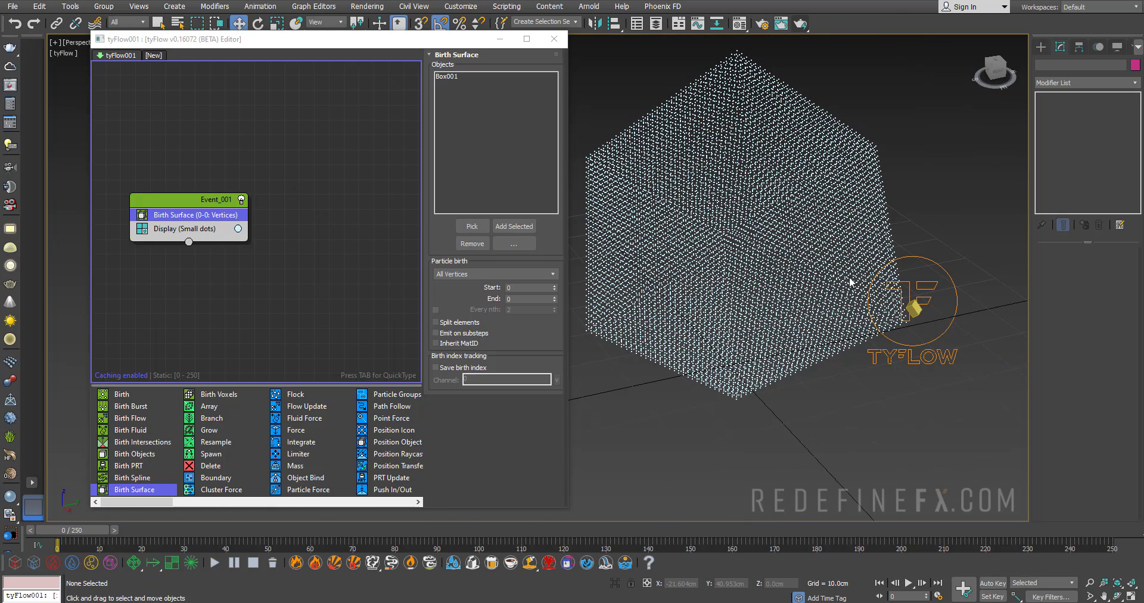
pyautogui.scroll(2, 912, 308)
pyautogui.click(920, 310)
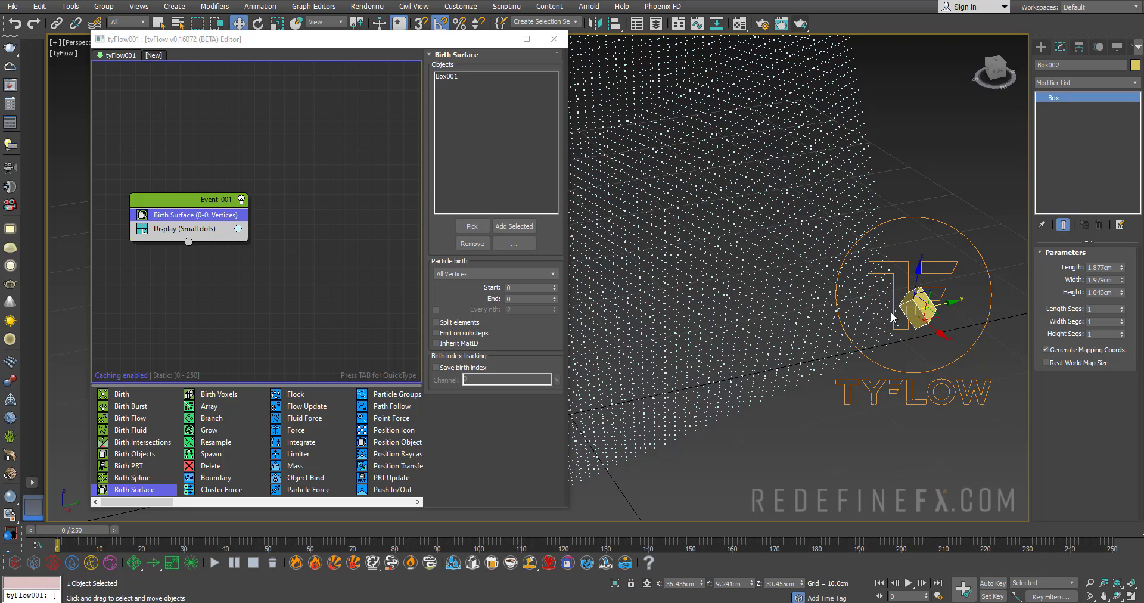
pyautogui.scroll(-4, 878, 311)
pyautogui.scroll(2, 878, 318)
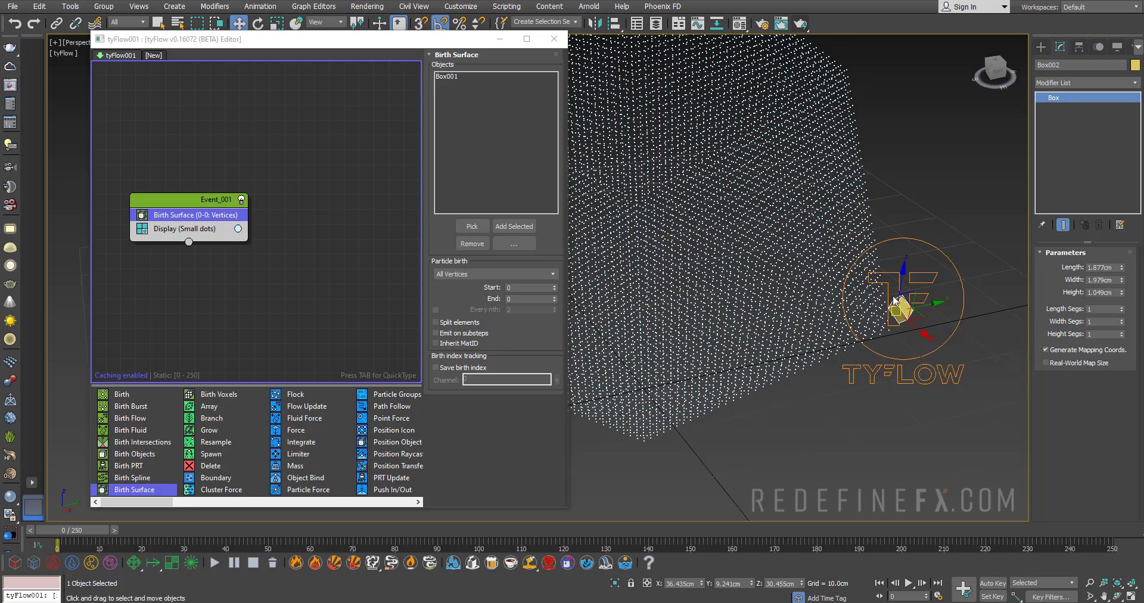
pyautogui.moveTo(896, 307)
pyautogui.keyDown('alt'); pyautogui.mouseDown(button='middle')
pyautogui.moveTo(922, 288)
pyautogui.moveTo(892, 317)
pyautogui.mouseUp(button='middle'); pyautogui.keyUp('alt')
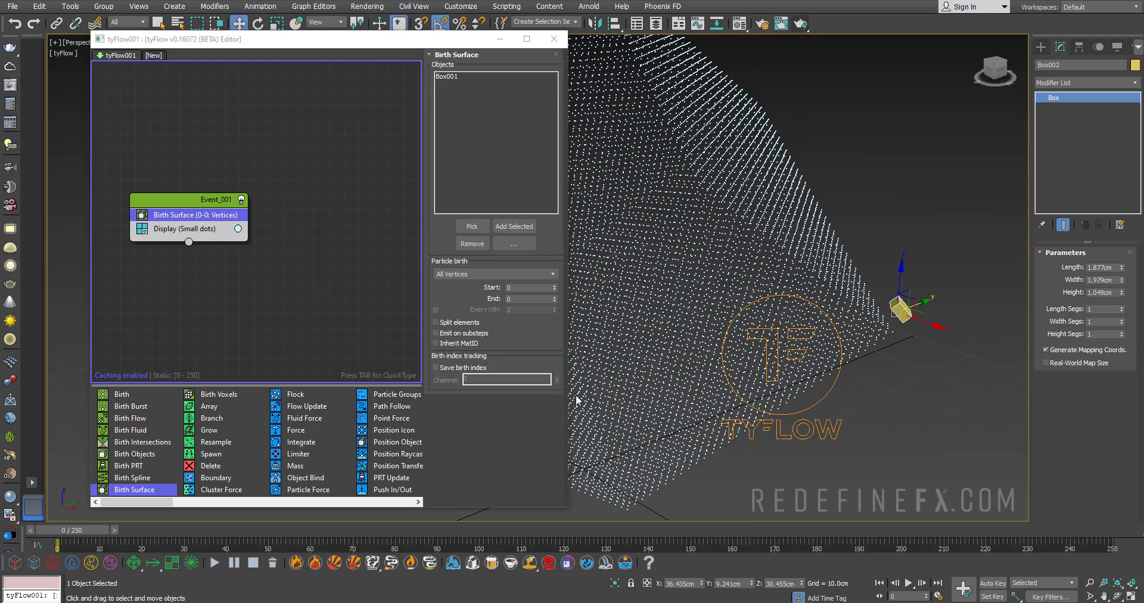
# Step: Add a Surface Test to Event_001, pick the small box as its test object, and rename that box "activator box"
pyautogui.moveTo(573, 398); pyautogui.dragTo(794, 398)
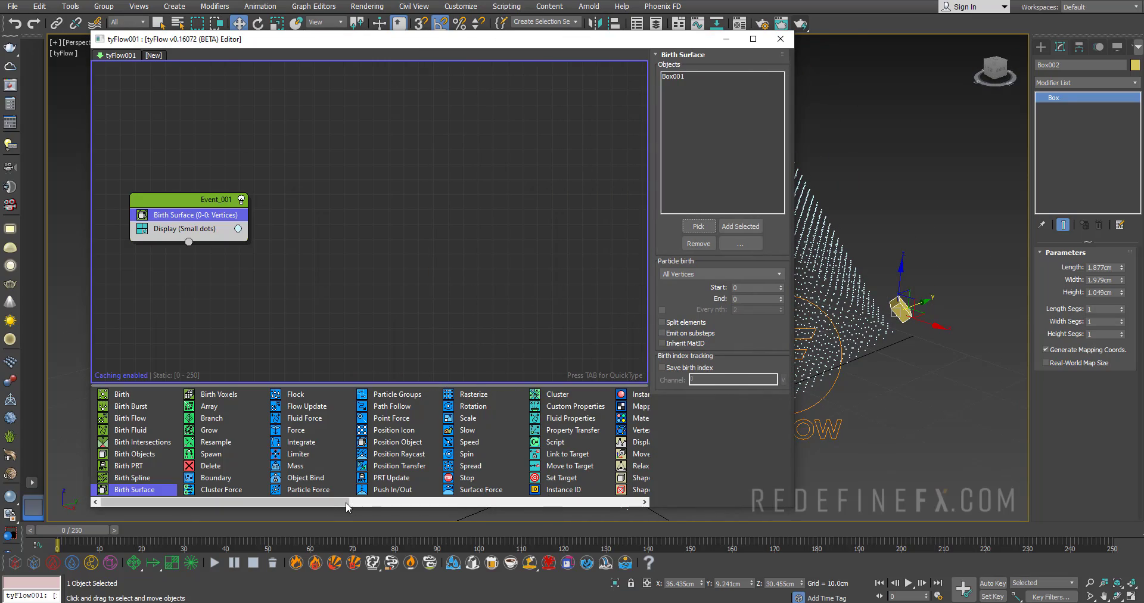
pyautogui.moveTo(347, 506); pyautogui.dragTo(598, 505)
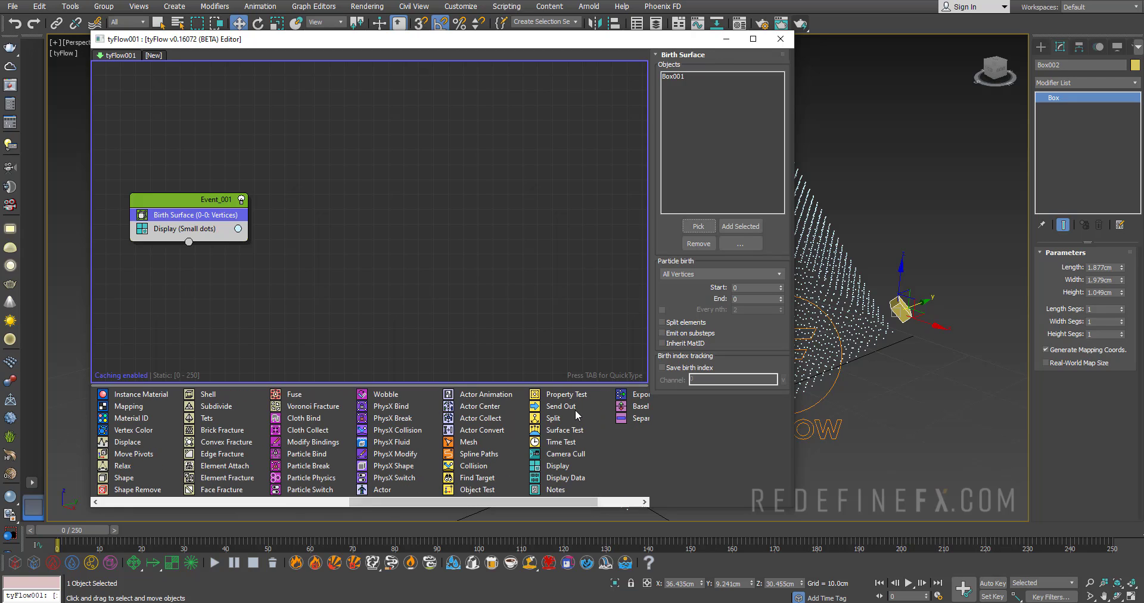
pyautogui.moveTo(563, 430); pyautogui.dragTo(190, 228)
pyautogui.click(698, 205)
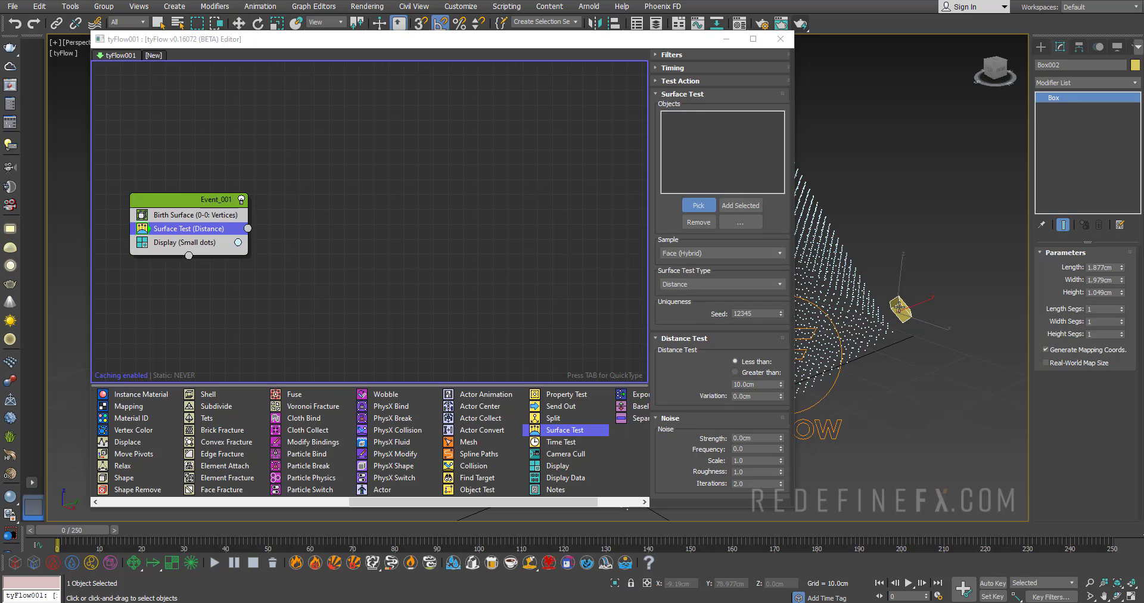
pyautogui.click(900, 307)
pyautogui.click(1070, 67)
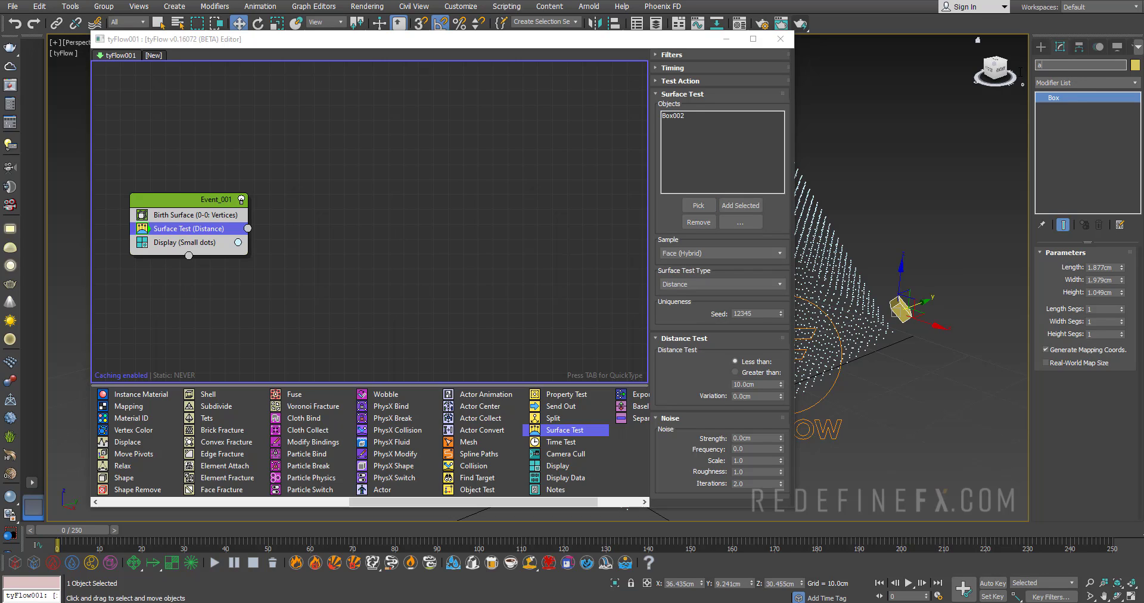
pyautogui.write('activator box')
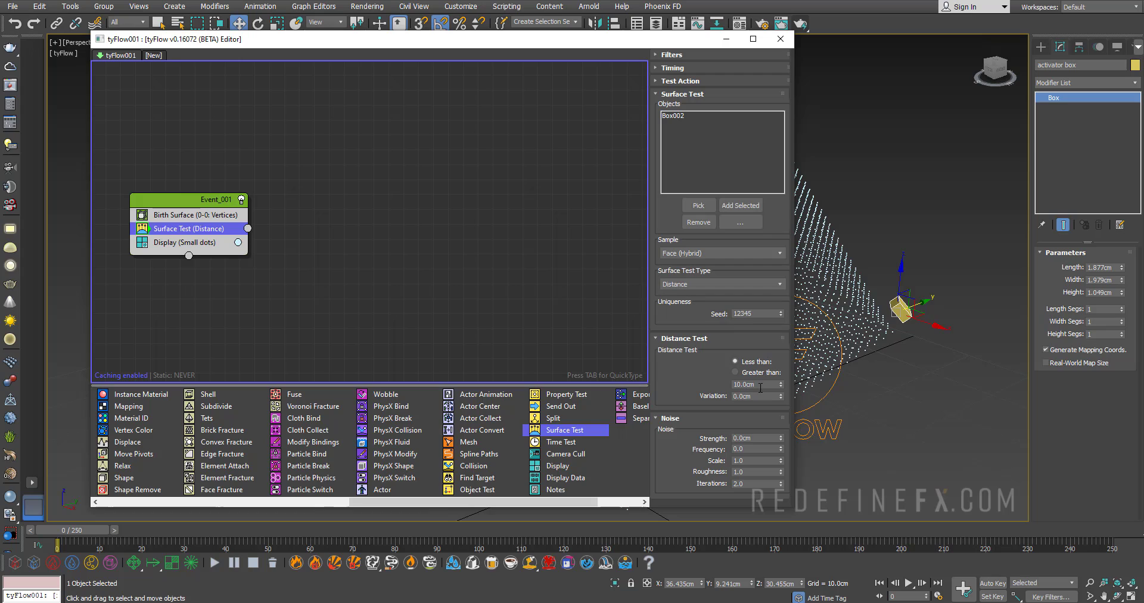
# Step: Set the Surface Test's less-than distance to 5 cm and make Event_001's particle display colour blue
pyautogui.moveTo(760, 387); pyautogui.dragTo(711, 393)
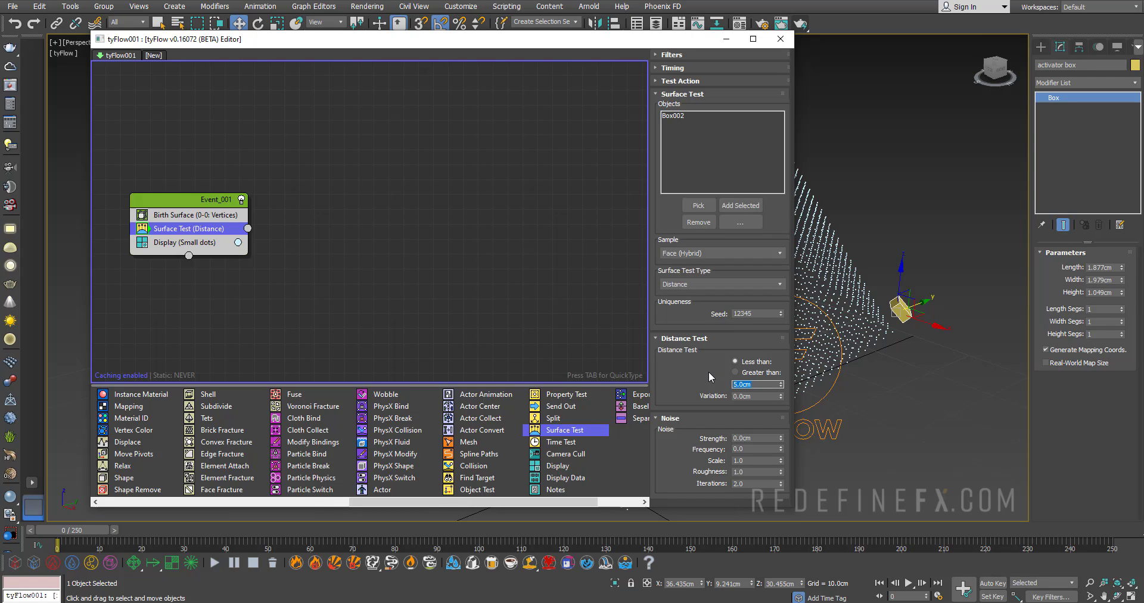
pyautogui.click(238, 244)
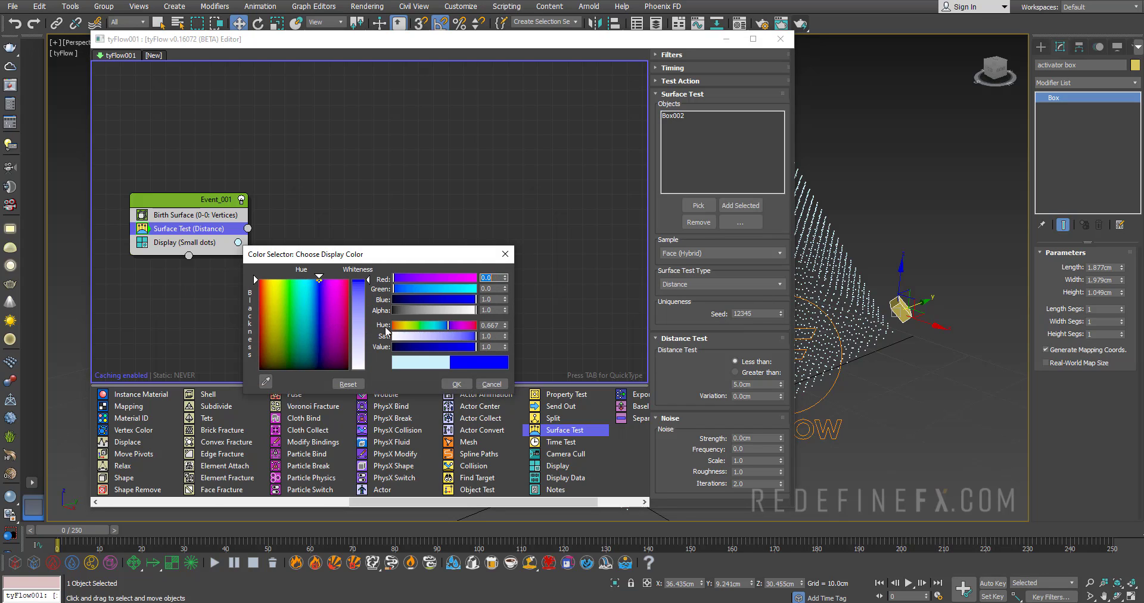
pyautogui.click(452, 384)
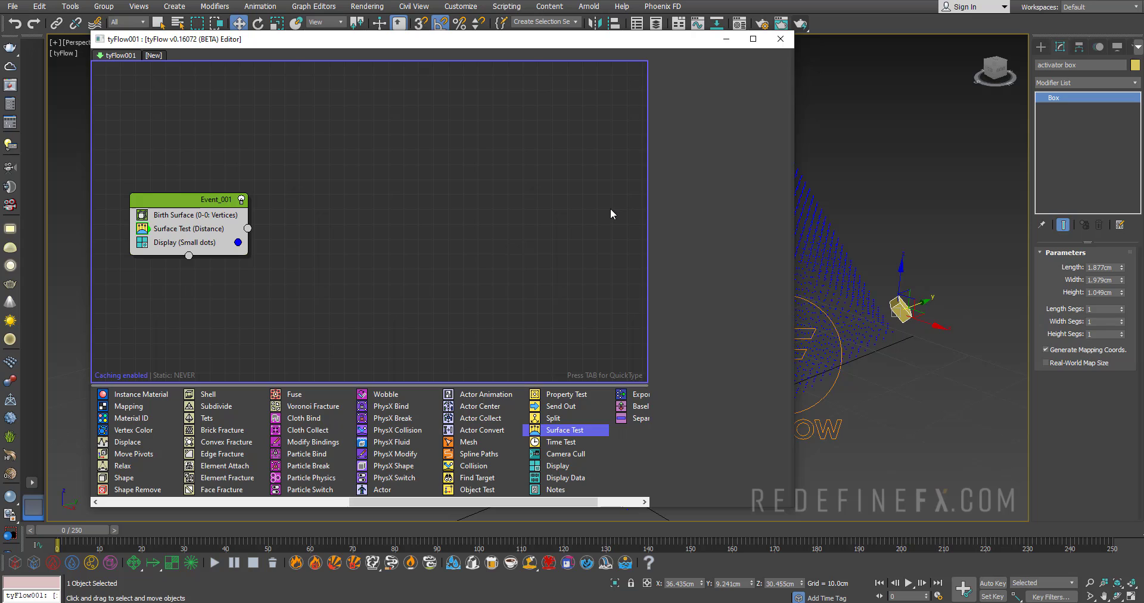
# Step: Add a Spawn operator as a new separate event beside Event_001
pyautogui.moveTo(794, 302); pyautogui.dragTo(753, 304)
pyautogui.scroll(2, 882, 320)
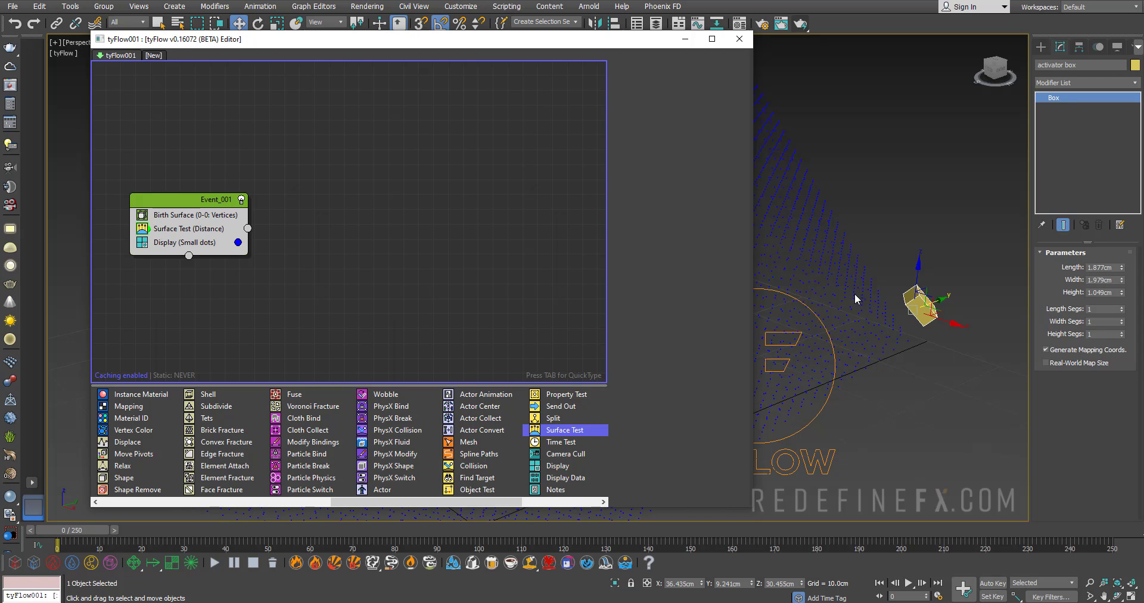
pyautogui.moveTo(375, 501); pyautogui.dragTo(179, 501)
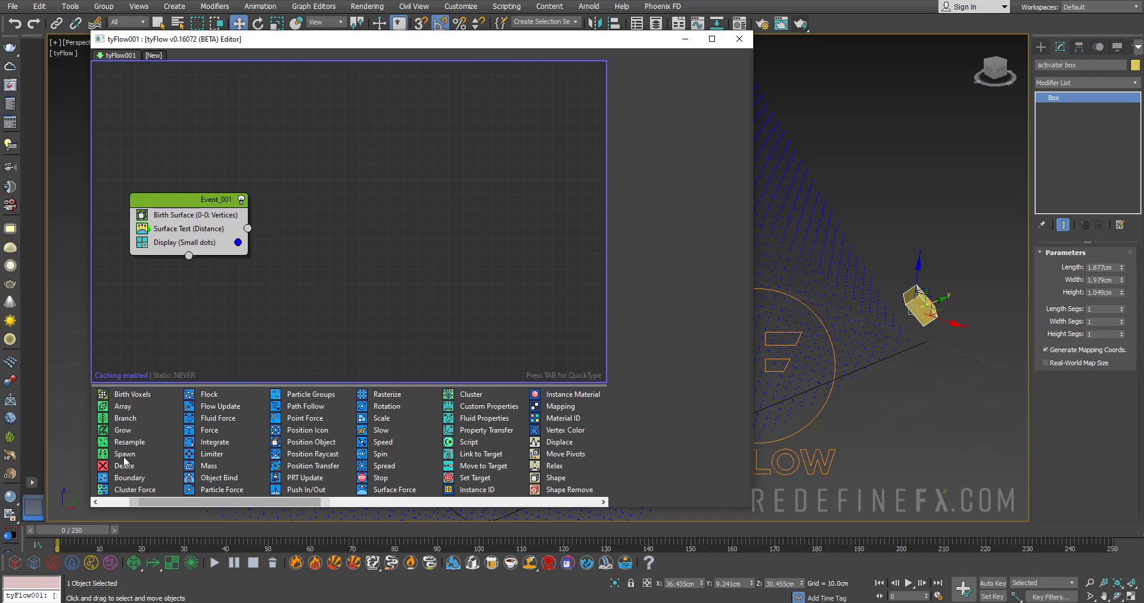
pyautogui.moveTo(130, 458); pyautogui.dragTo(257, 281)
pyautogui.moveTo(313, 242); pyautogui.dragTo(313, 242)
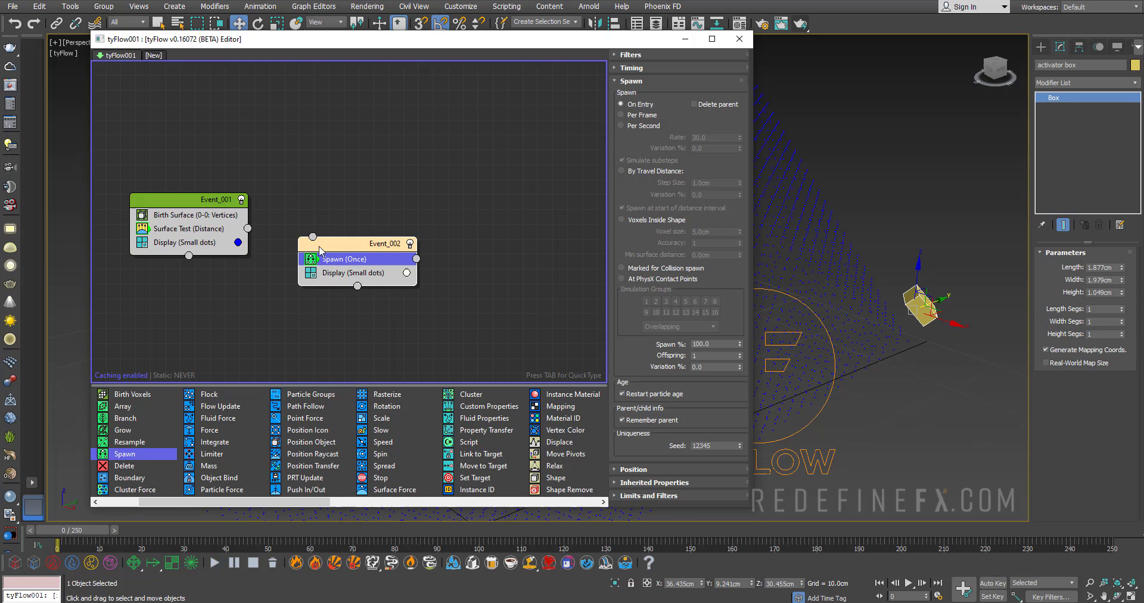
# Step: Make the Spawn event's particle display colour red and connect the Surface Test output to that event
pyautogui.click(408, 273)
pyautogui.moveTo(488, 316); pyautogui.dragTo(516, 303)
pyautogui.moveTo(528, 357); pyautogui.dragTo(529, 302)
pyautogui.click(630, 410)
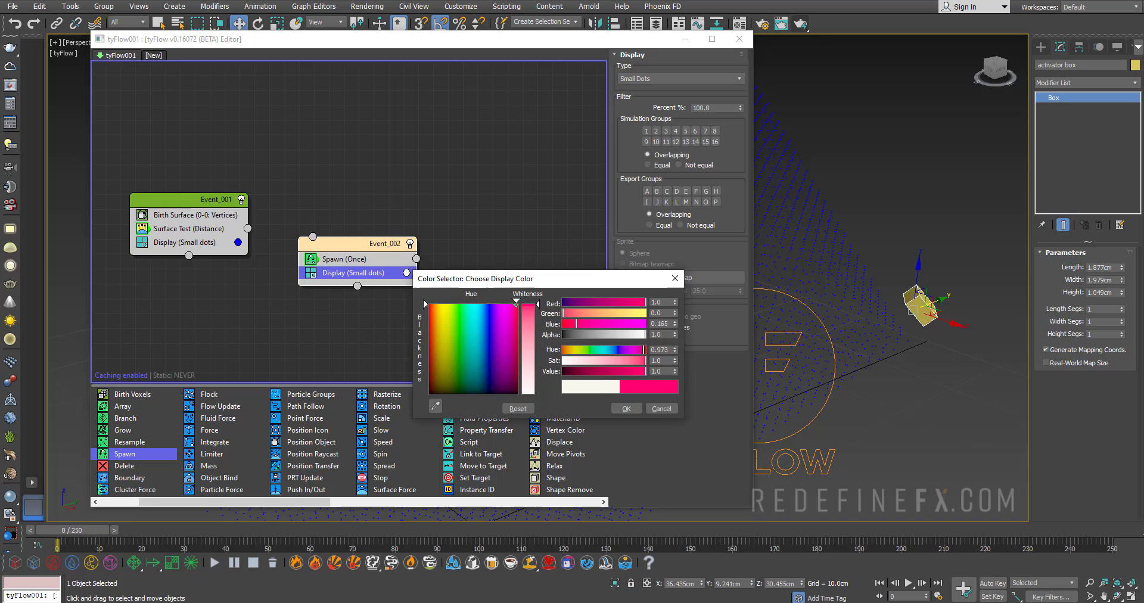
pyautogui.moveTo(352, 247); pyautogui.dragTo(248, 229)
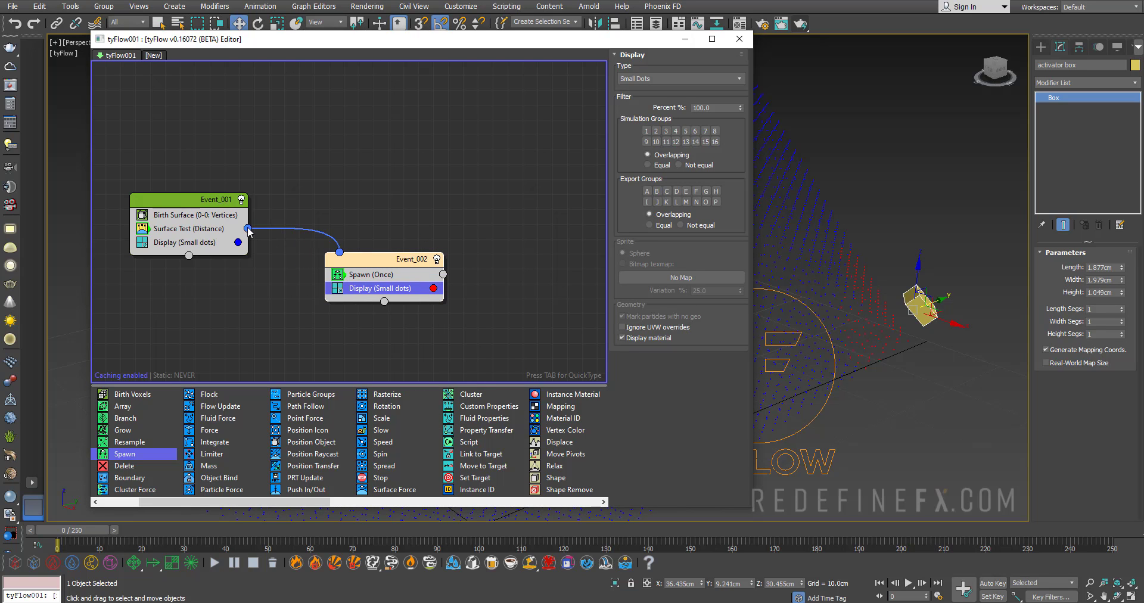
# Step: Try a 10 cm less-than distance in the Surface Test, and set it to 3 cm
pyautogui.scroll(-2, 846, 296)
pyautogui.keyDown('alt'); pyautogui.moveTo(891, 300); pyautogui.dragTo(864, 309, button='middle'); pyautogui.keyUp('alt')
pyautogui.scroll(2, 864, 309)
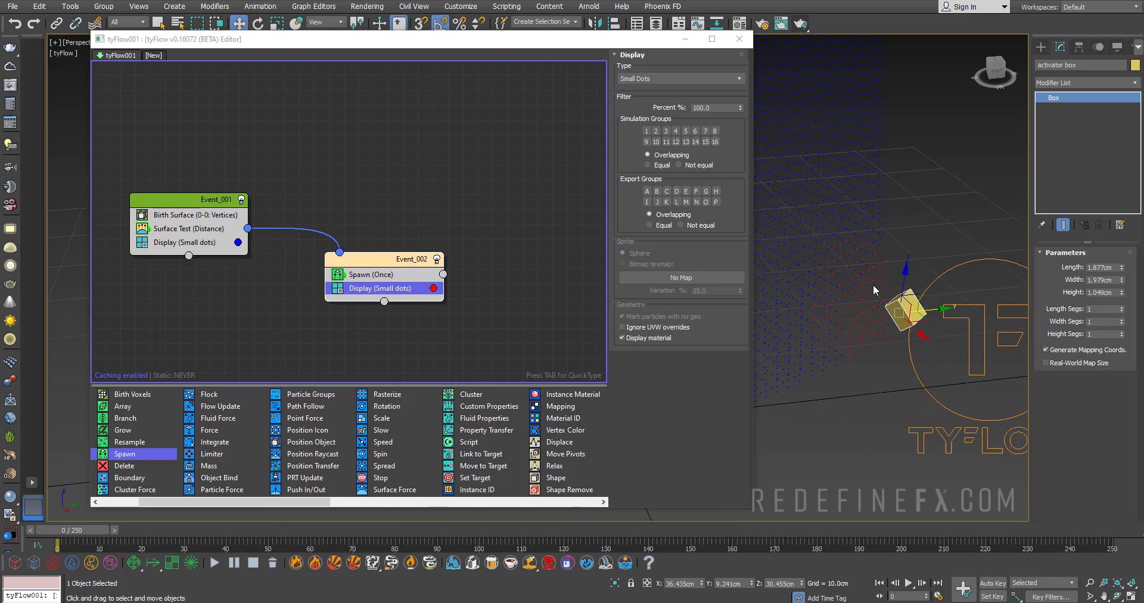
pyautogui.keyDown('alt'); pyautogui.moveTo(836, 275); pyautogui.dragTo(812, 268, button='middle'); pyautogui.keyUp('alt')
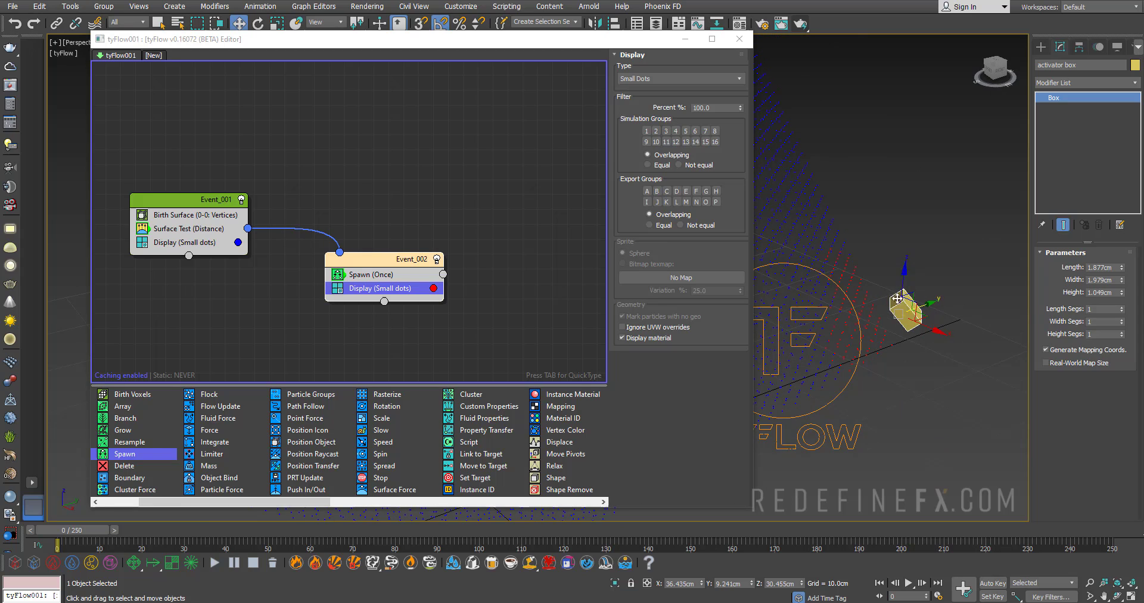
pyautogui.click(430, 274)
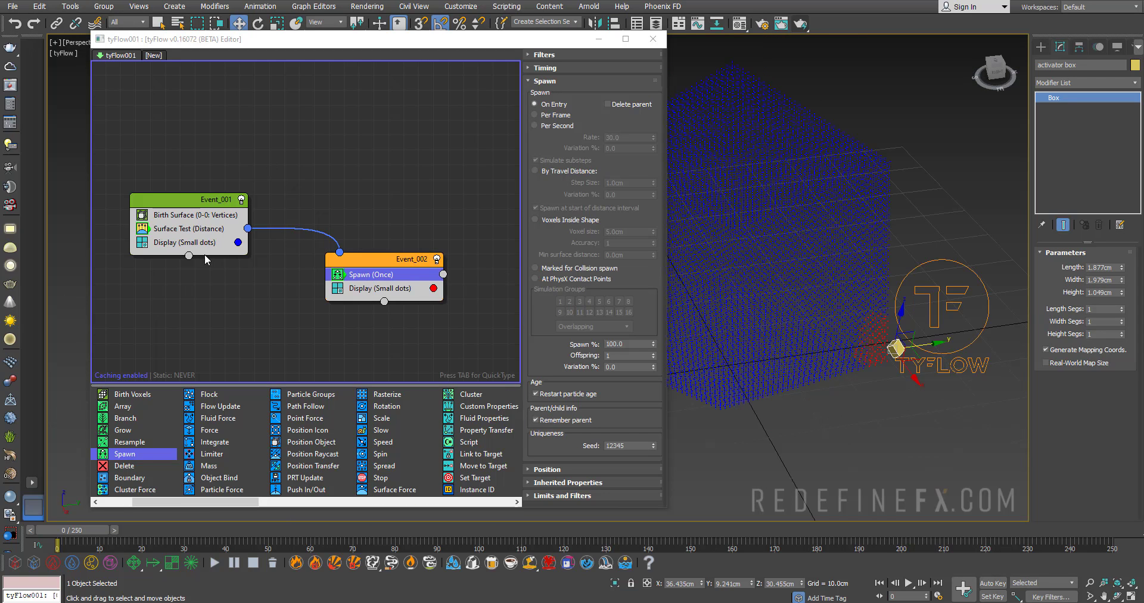
pyautogui.click(165, 230)
pyautogui.doubleClick(626, 385)
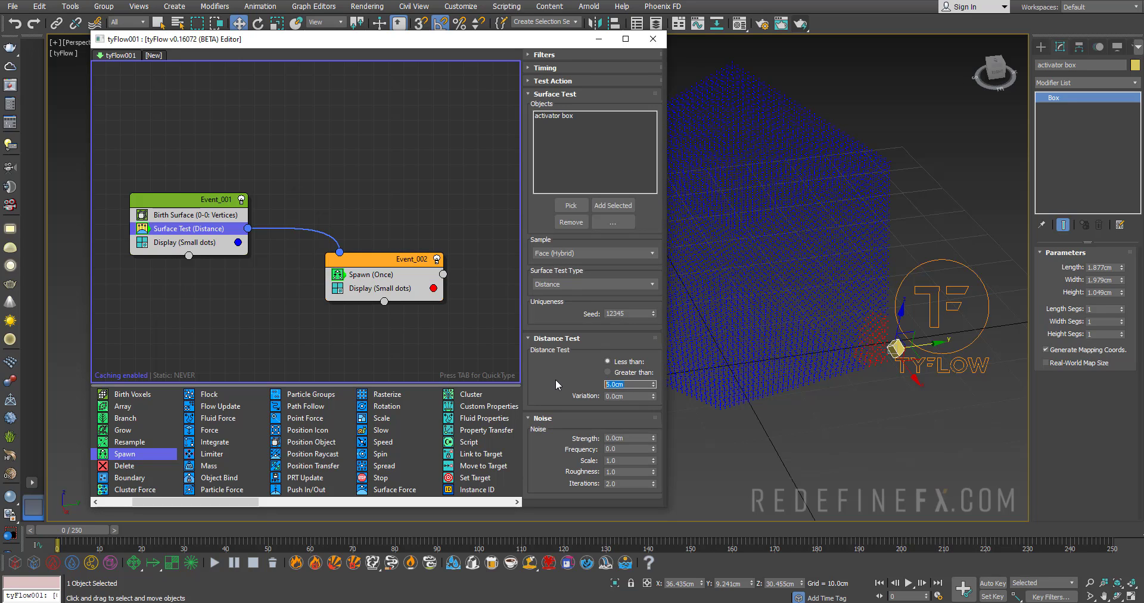
pyautogui.write('10')
pyautogui.press('Return')
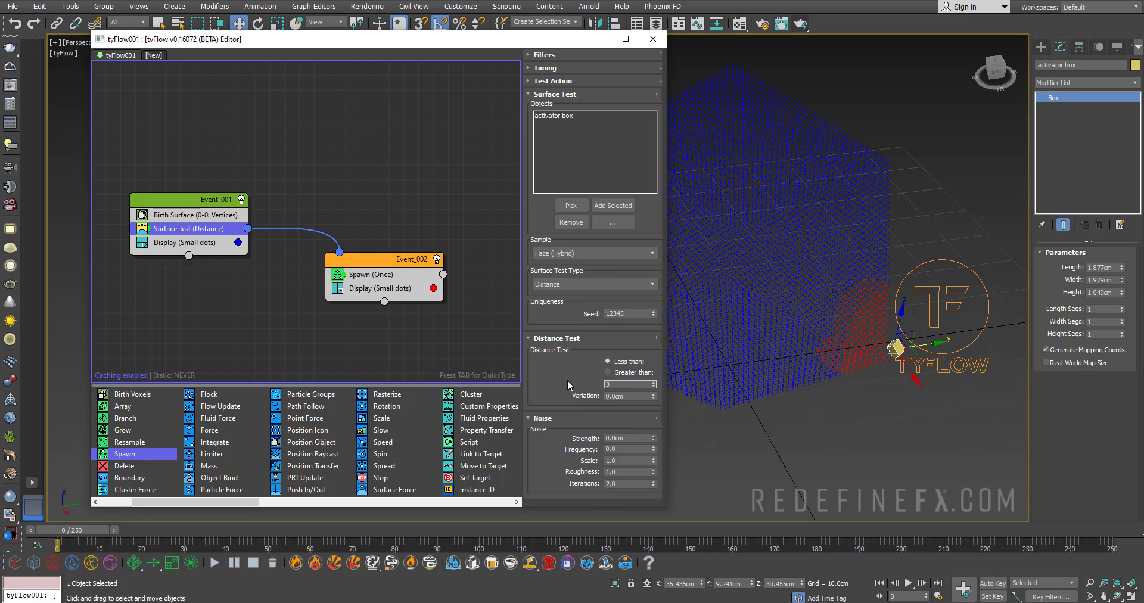
pyautogui.press('Return')
# Step: Check the activated particles around the activator box and add a Property Test below the Surface Test in Event_001
pyautogui.scroll(4, 877, 344)
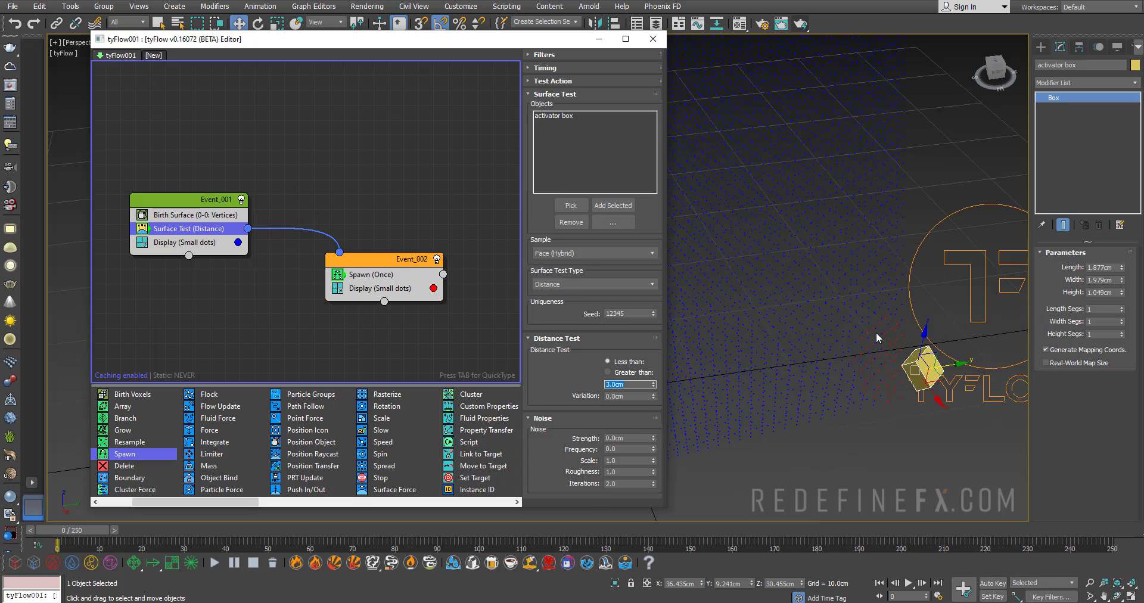
pyautogui.scroll(-4, 874, 316)
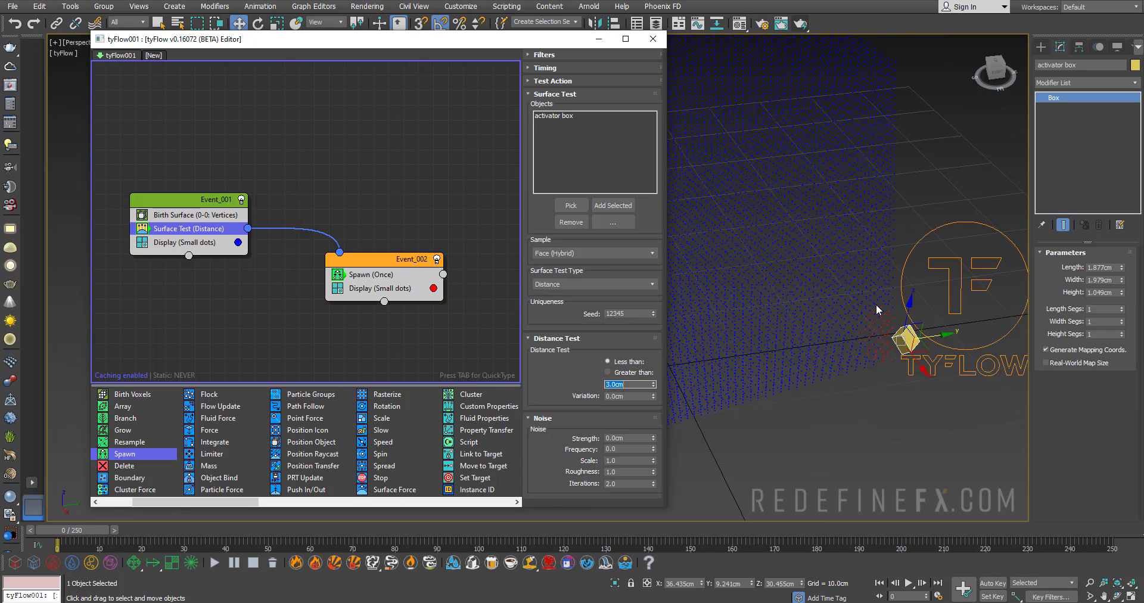
pyautogui.scroll(3, 876, 309)
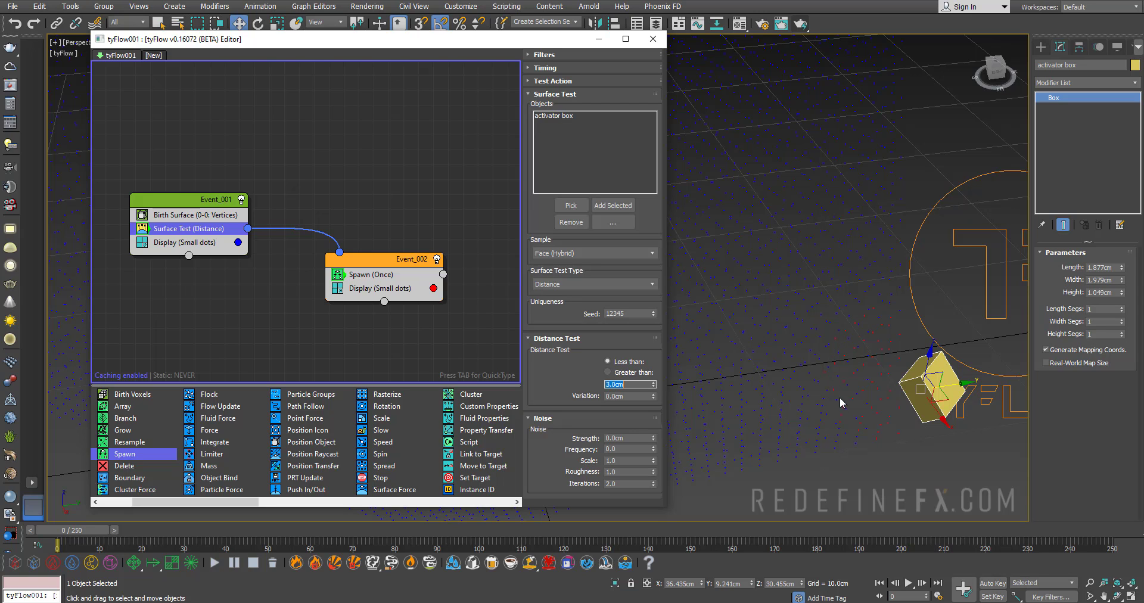
pyautogui.scroll(-5, 804, 252)
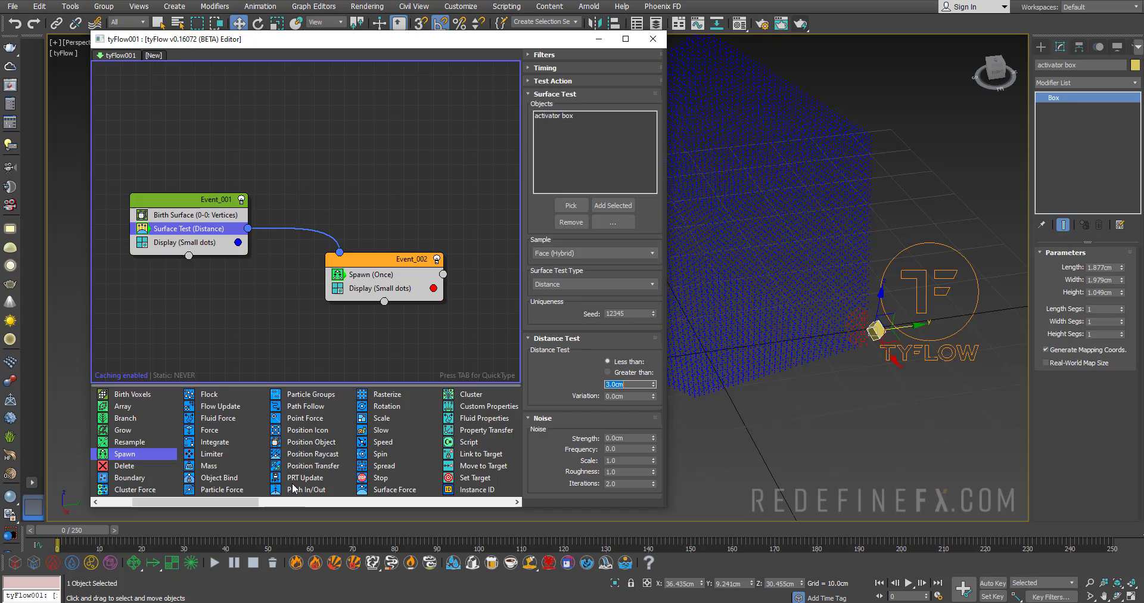
pyautogui.moveTo(244, 503); pyautogui.dragTo(476, 513)
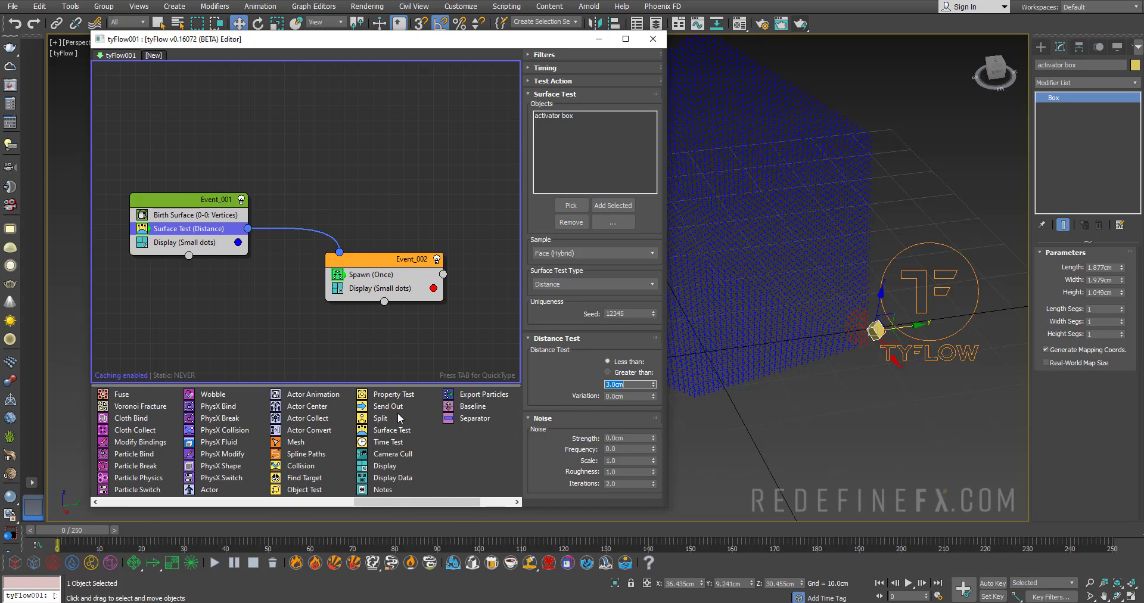
pyautogui.moveTo(394, 394); pyautogui.dragTo(196, 239)
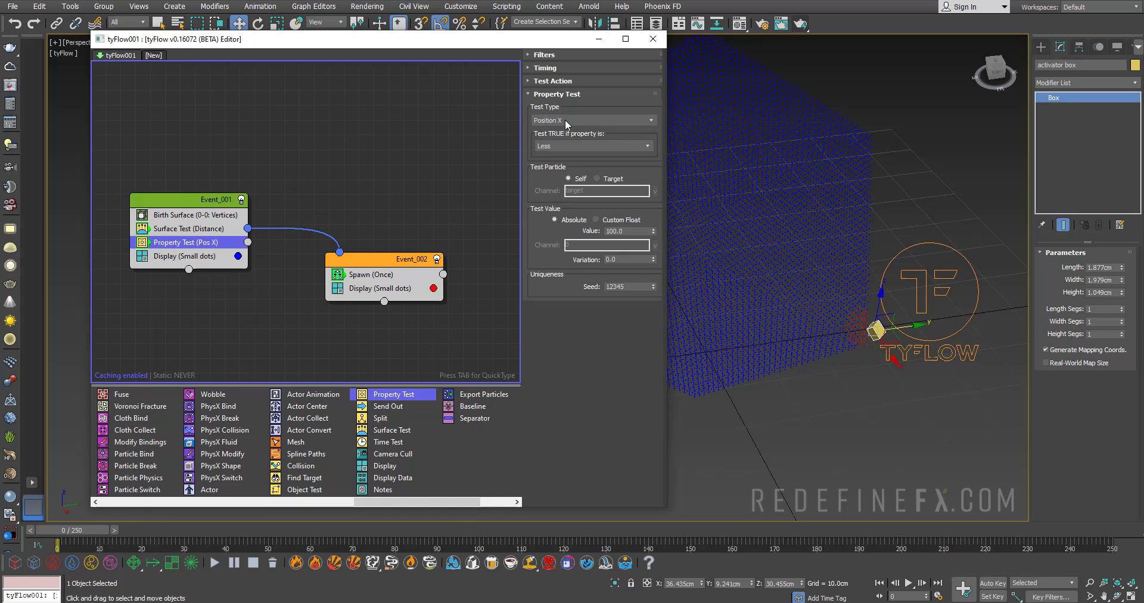
# Step: Configure the Property Test to check Neighbors and return true when the value is Greater than 0
pyautogui.click(590, 121)
pyautogui.moveTo(653, 145); pyautogui.dragTo(656, 225)
pyautogui.click(553, 251)
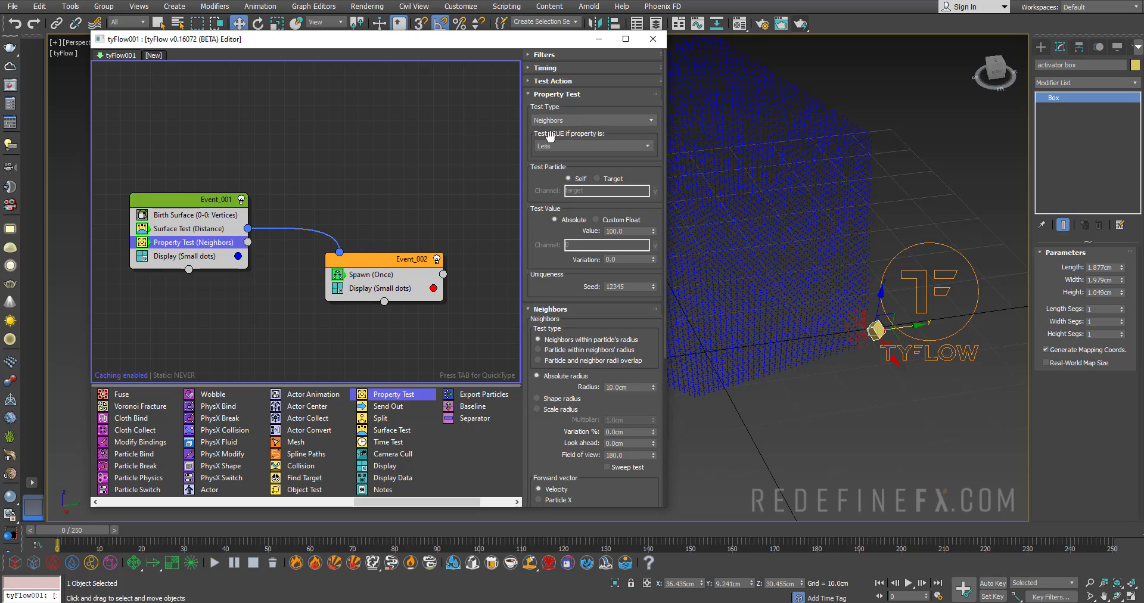
pyautogui.click(552, 147)
pyautogui.click(563, 165)
pyautogui.doubleClick(631, 230)
pyautogui.press('Return')
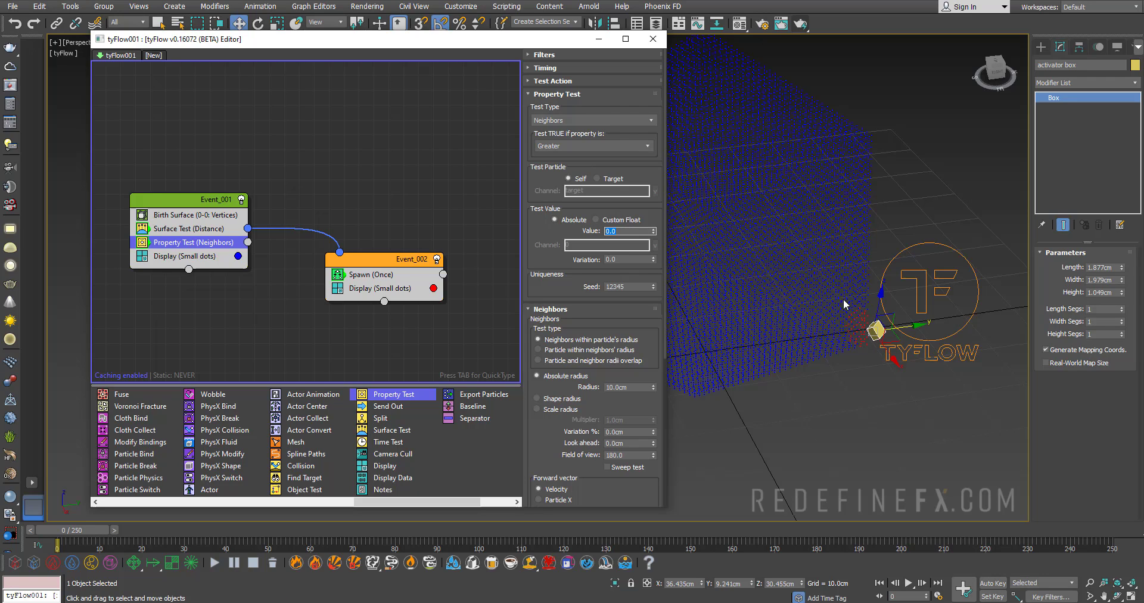
# Step: Connect the Property Test's output to the input of the Spawn event, Event_002
pyautogui.moveTo(403, 263); pyautogui.dragTo(400, 258)
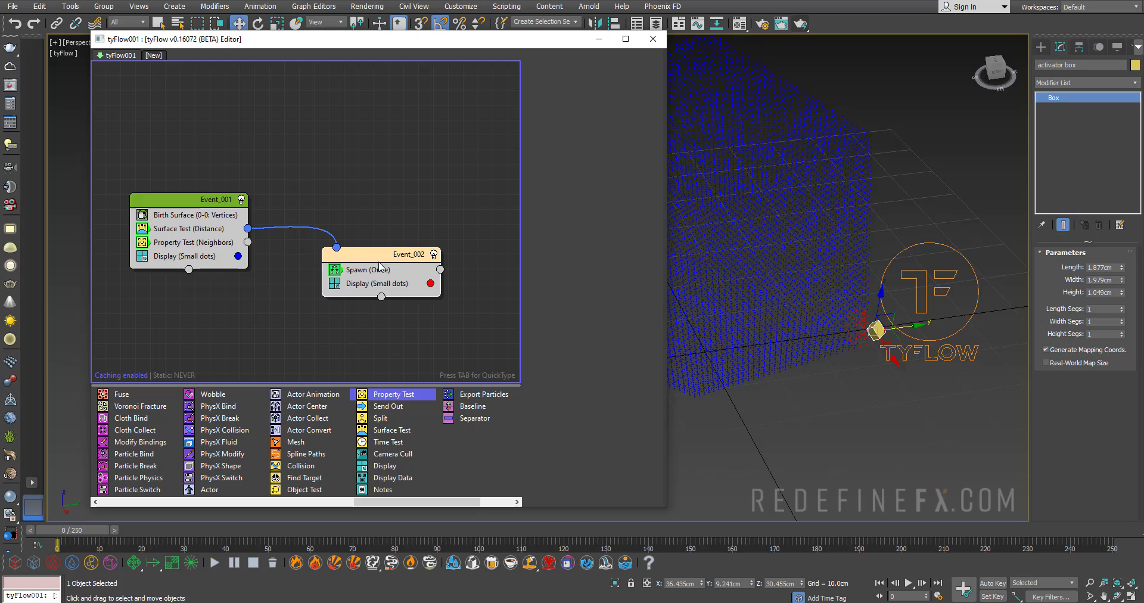
pyautogui.click(227, 243)
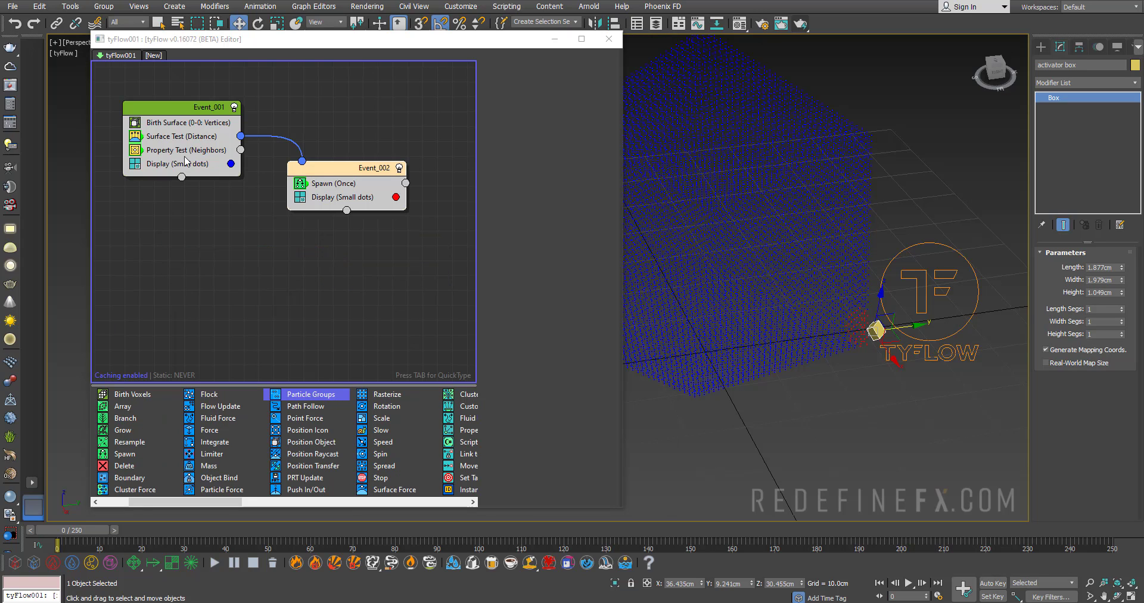
pyautogui.moveTo(358, 167); pyautogui.dragTo(374, 164)
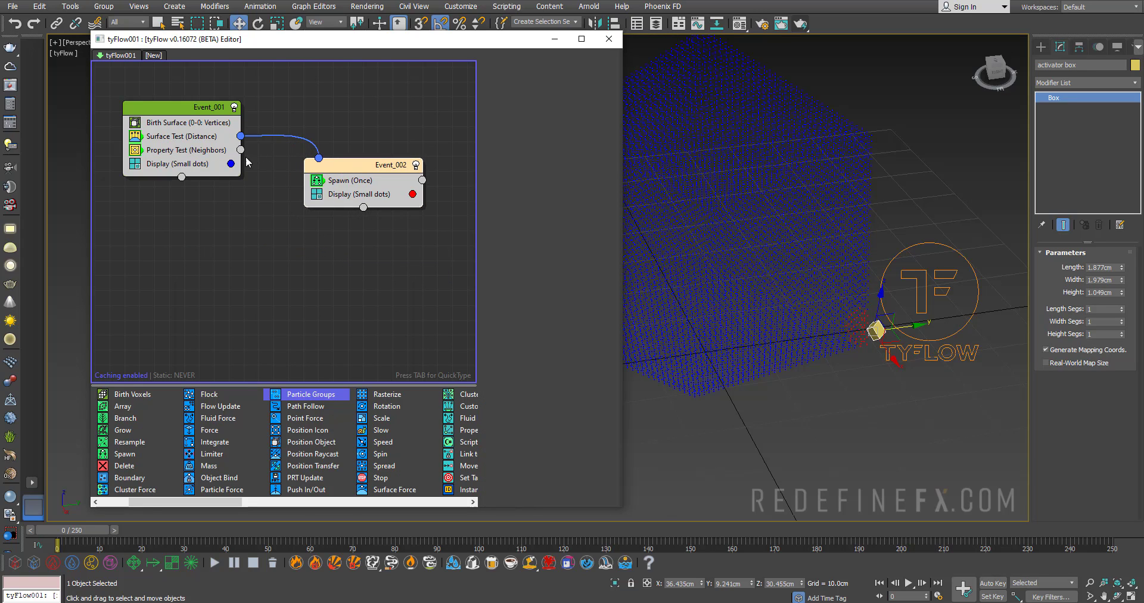
pyautogui.moveTo(241, 149); pyautogui.dragTo(320, 159)
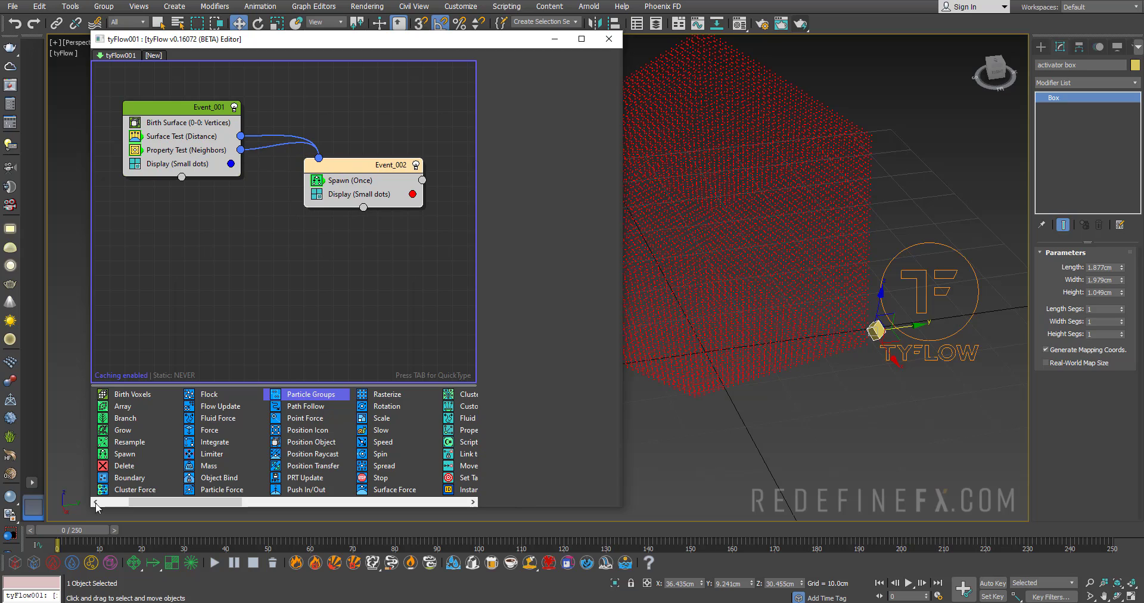
# Step: Scrub the timeline to frame 21 and back to 0, and examine the Neighbors test settings against the cube's particles
pyautogui.moveTo(64, 532); pyautogui.dragTo(34, 536)
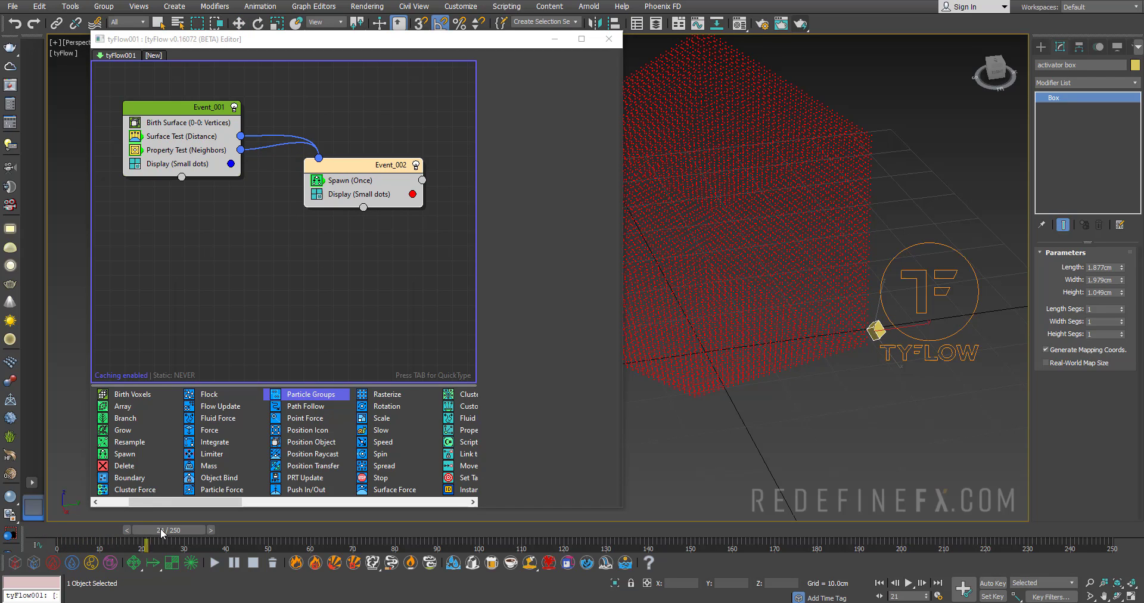
pyautogui.moveTo(162, 531); pyautogui.dragTo(41, 531)
pyautogui.press('w')
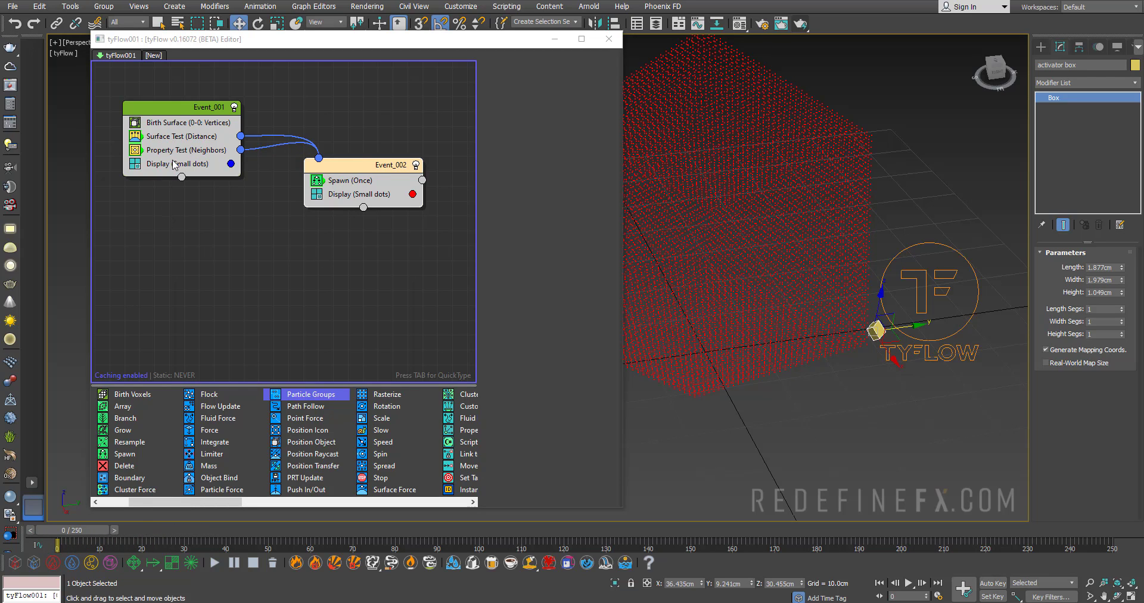
pyautogui.click(169, 151)
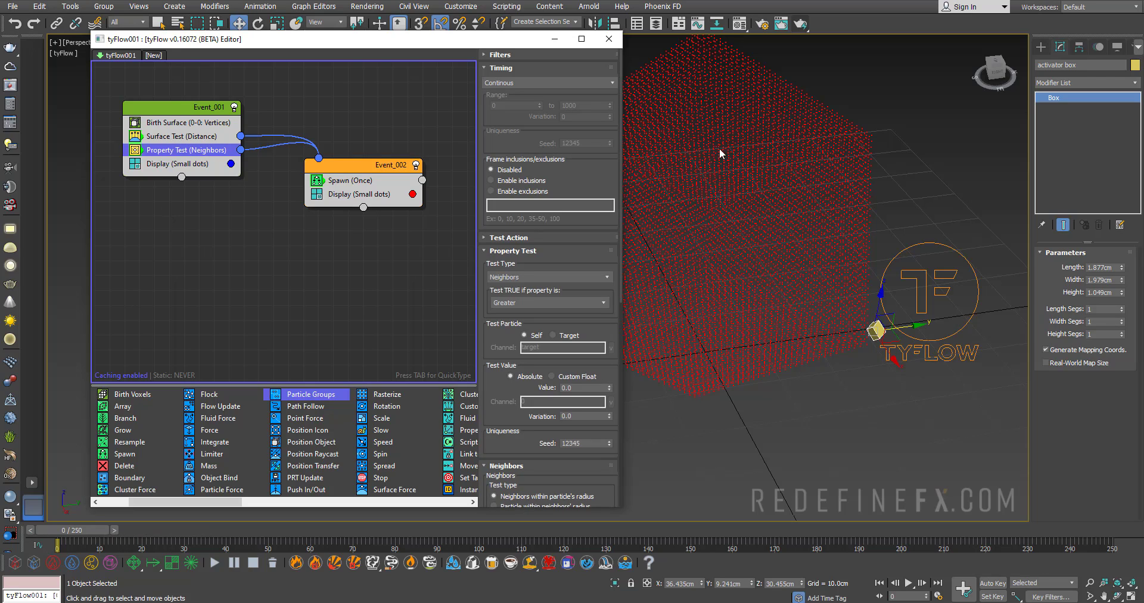
pyautogui.moveTo(715, 112); pyautogui.dragTo(728, 125, button='middle')
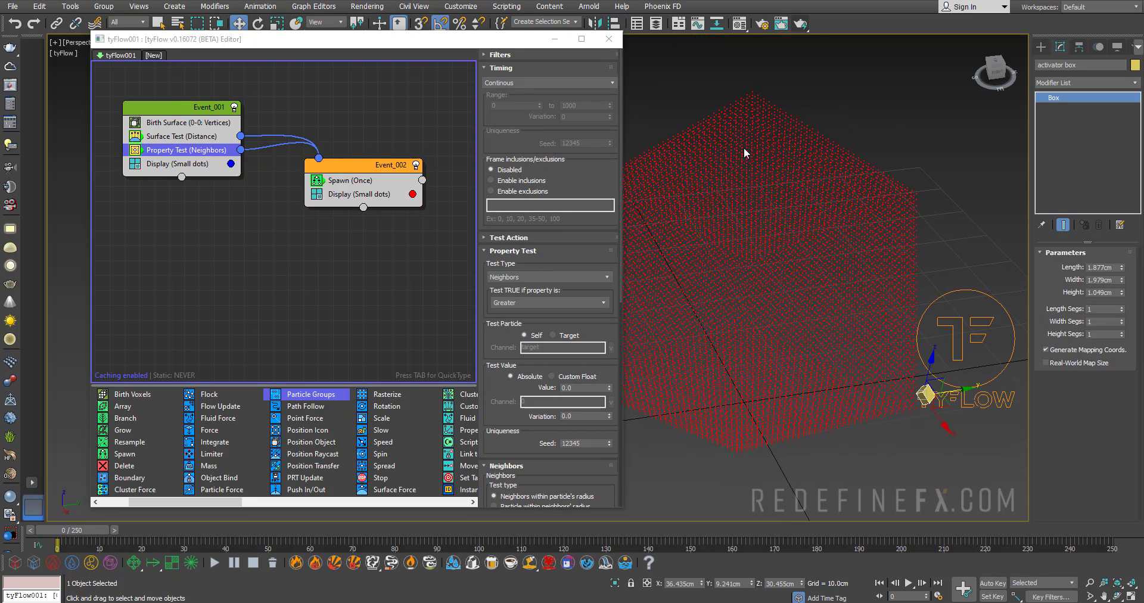
pyautogui.moveTo(763, 335); pyautogui.dragTo(752, 305, button='middle')
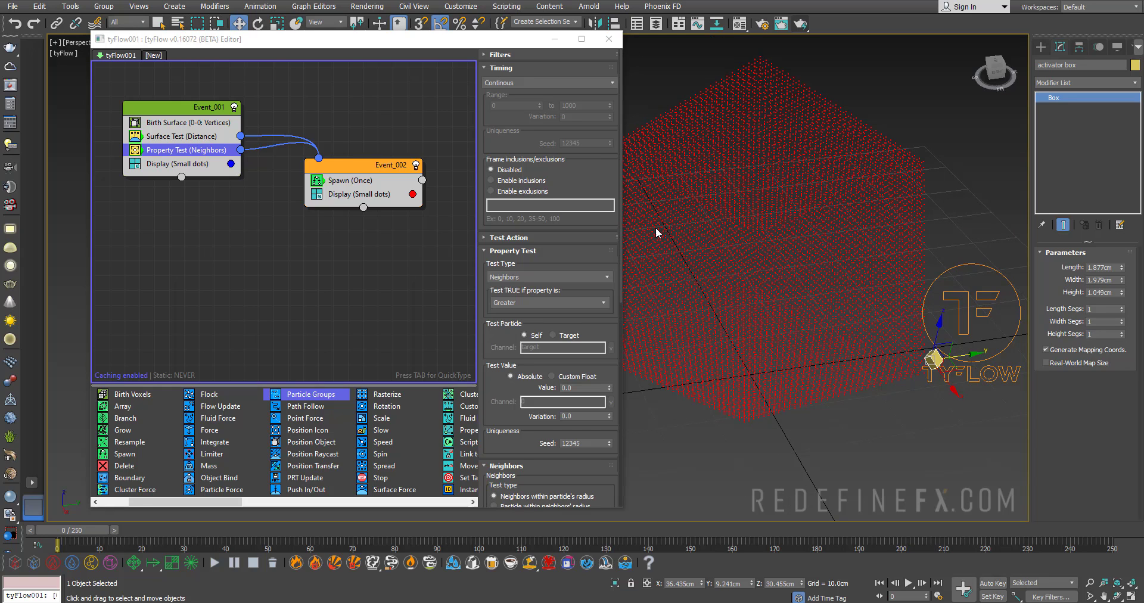
pyautogui.moveTo(846, 316); pyautogui.dragTo(757, 280, button='middle')
pyautogui.scroll(2, 812, 322)
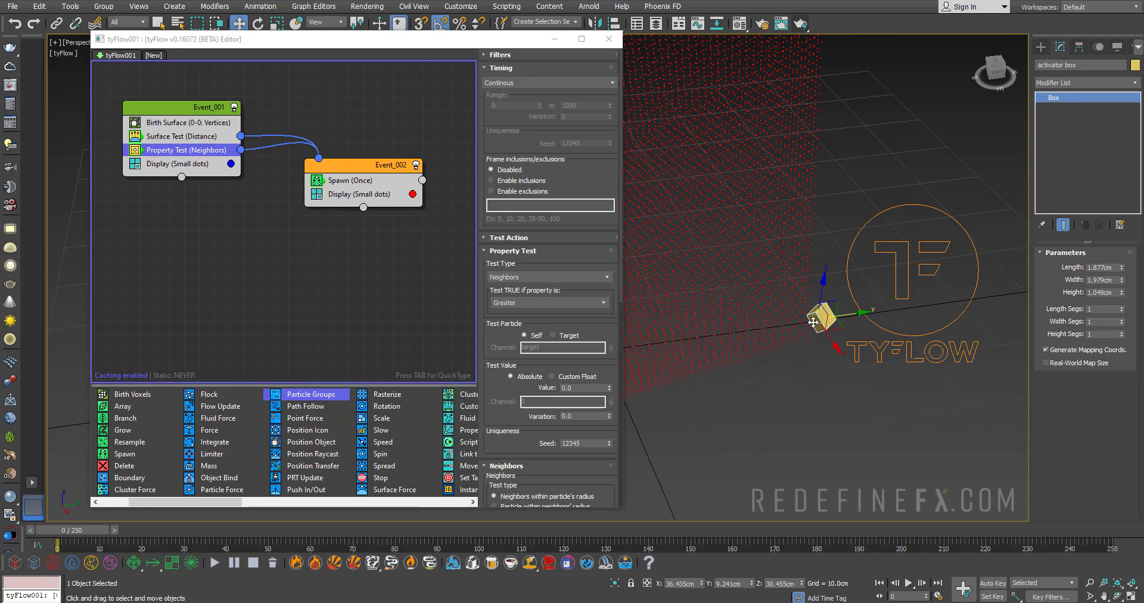
# Step: Add a Particle Groups operator above the Spawn operator in Event_002 and set its simulation group to 1
pyautogui.click(172, 139)
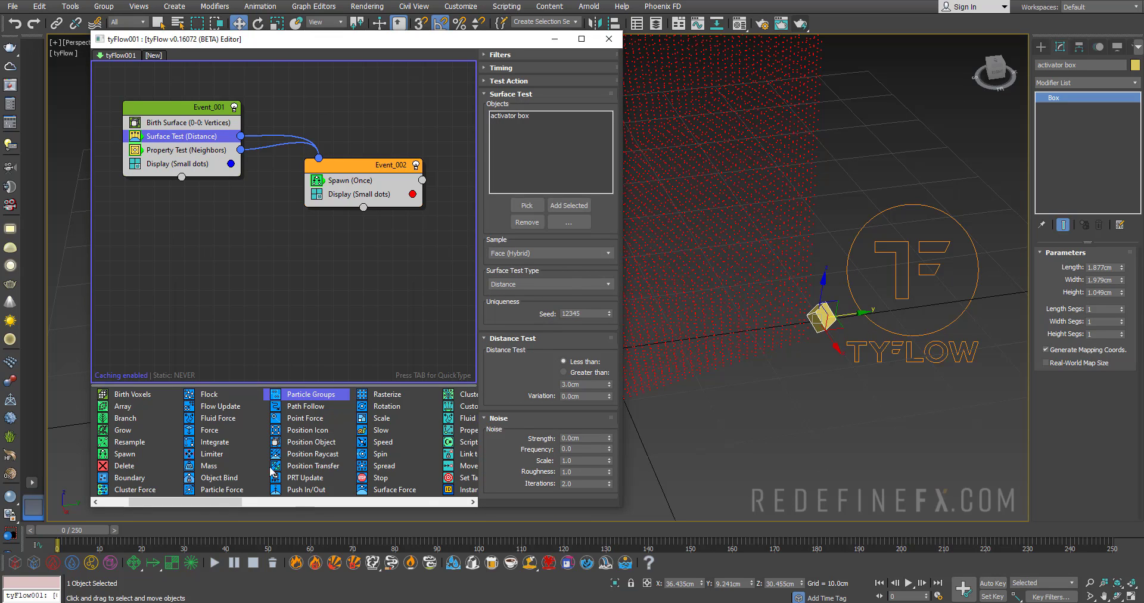
pyautogui.moveTo(205, 505); pyautogui.dragTo(177, 506)
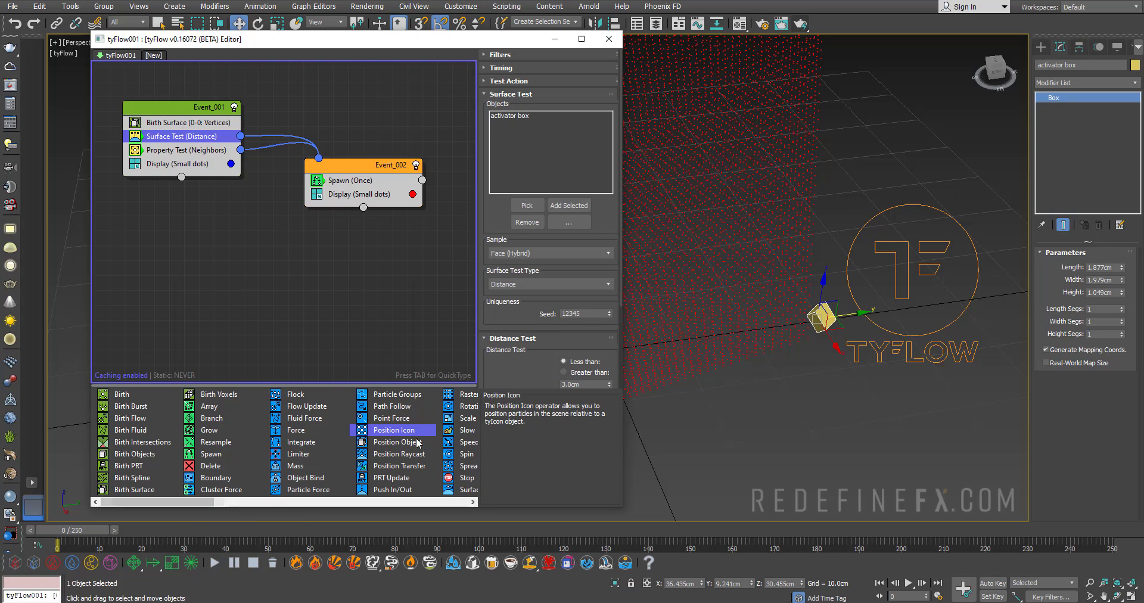
pyautogui.moveTo(384, 397); pyautogui.dragTo(343, 181)
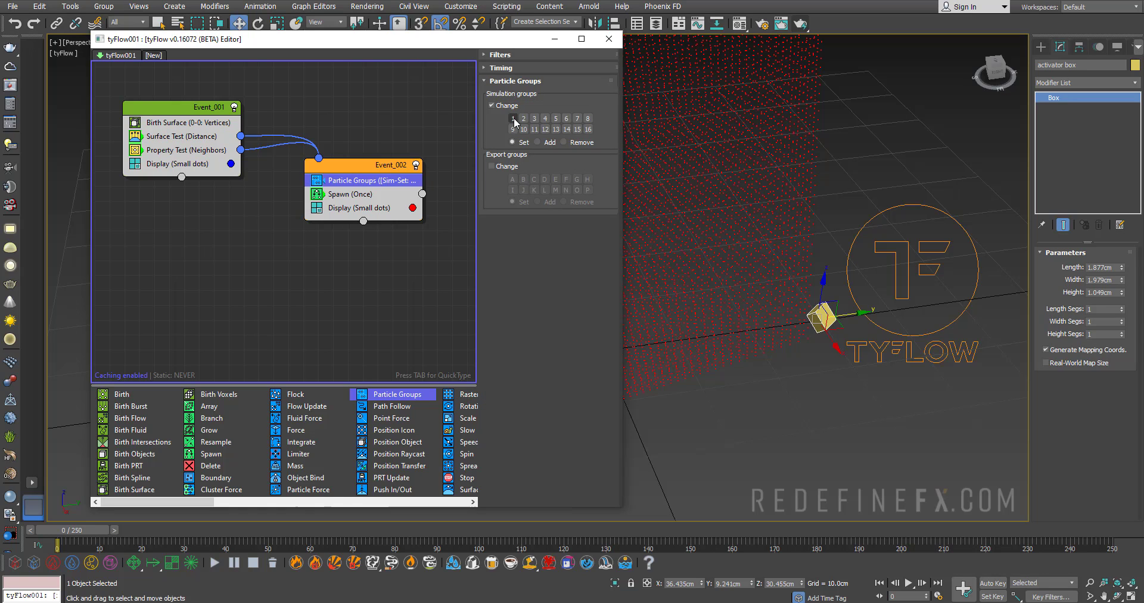
pyautogui.moveTo(509, 39); pyautogui.dragTo(495, 40)
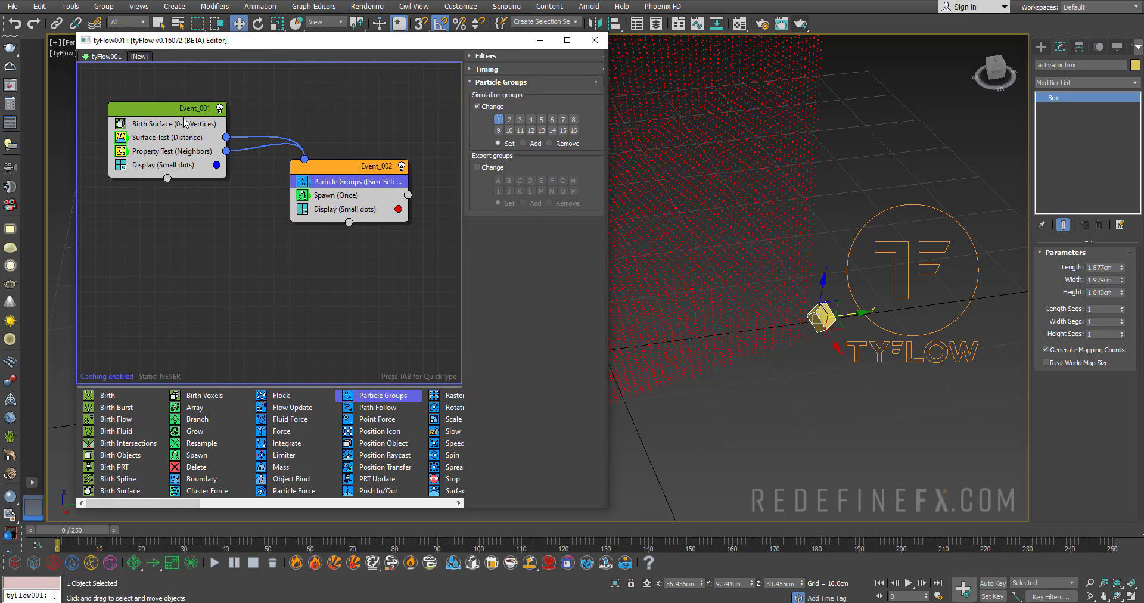
# Step: Review the test, Particle Groups and Spawn settings in Event_001 and Event_002
pyautogui.moveTo(184, 122); pyautogui.dragTo(176, 117)
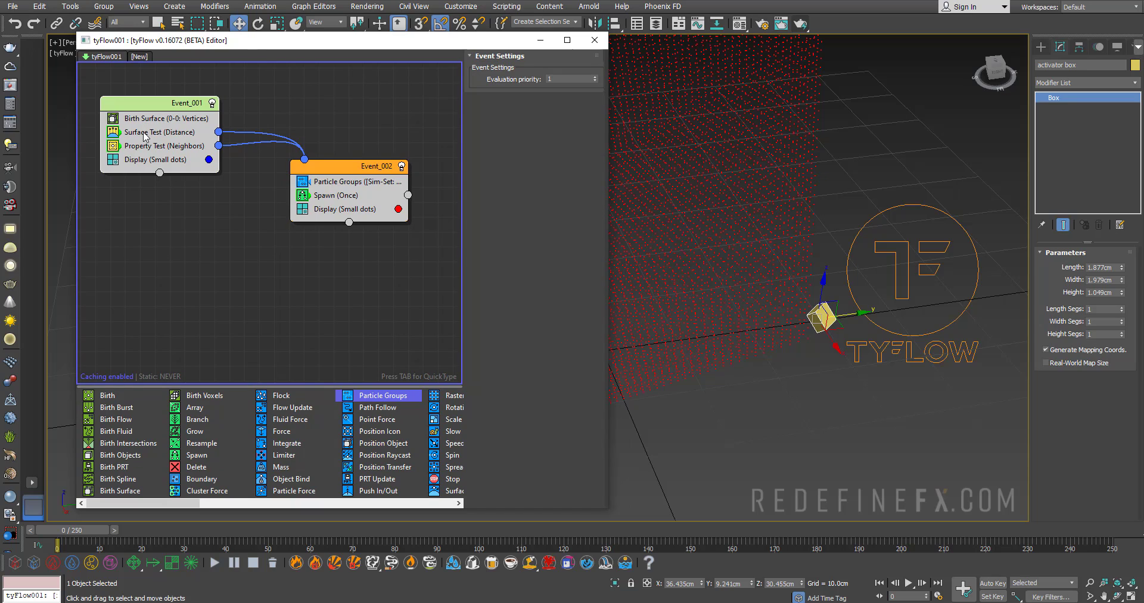
pyautogui.click(142, 135)
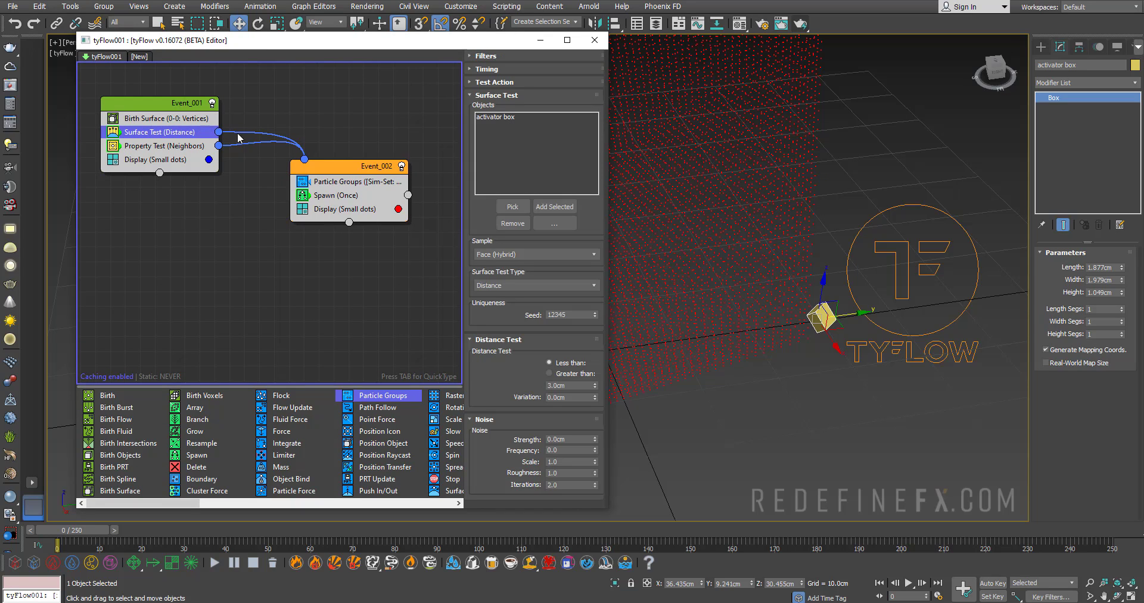
pyautogui.moveTo(341, 167); pyautogui.dragTo(340, 168)
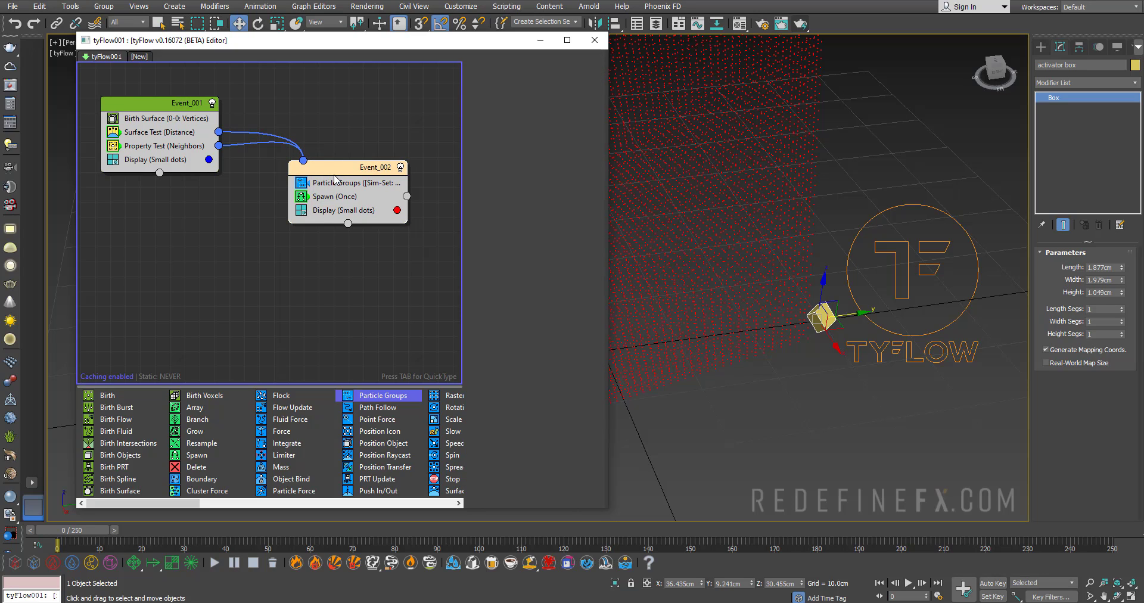
pyautogui.click(338, 186)
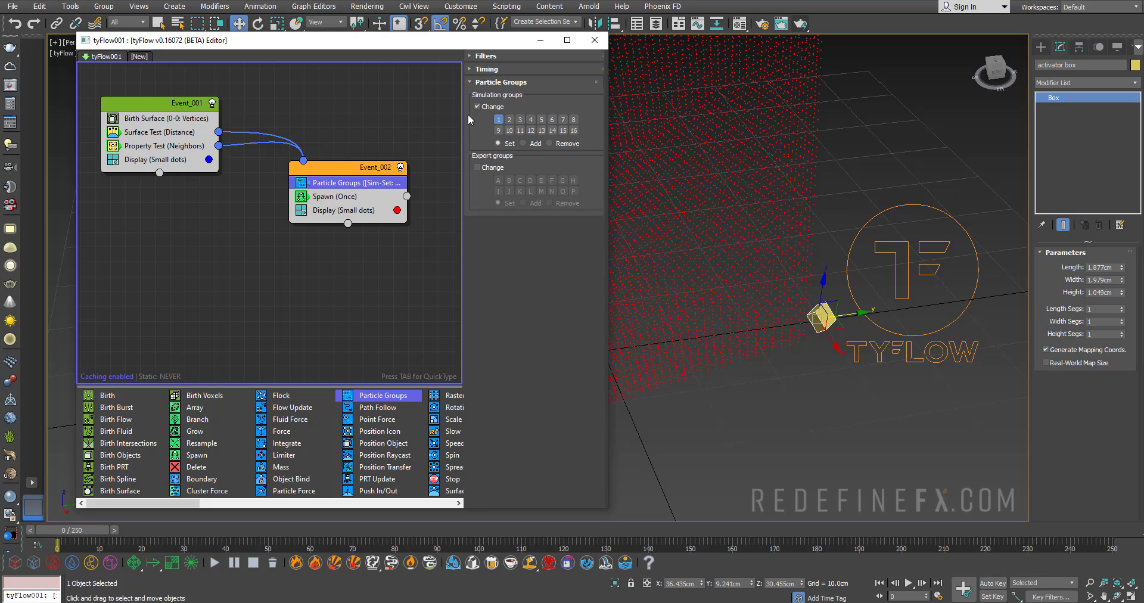
pyautogui.click(345, 198)
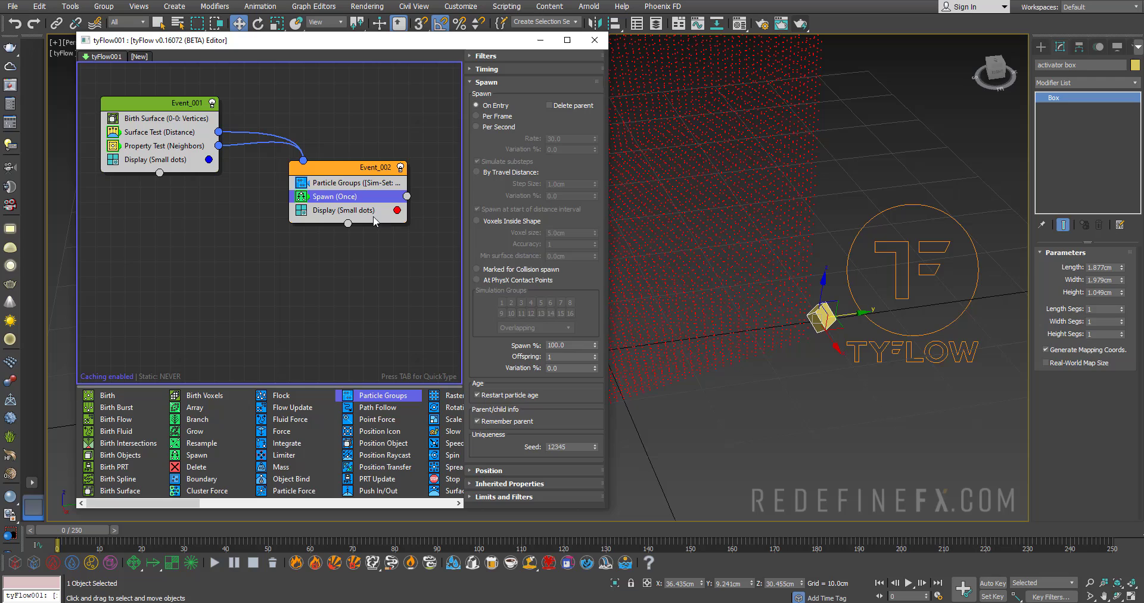
pyautogui.moveTo(350, 170); pyautogui.dragTo(362, 172)
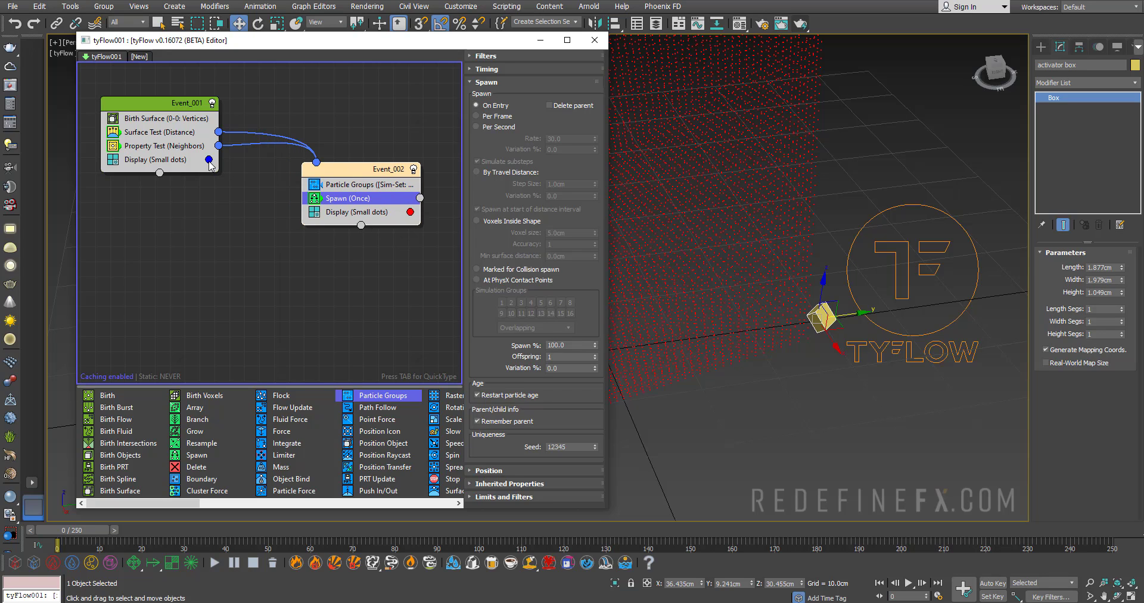
pyautogui.click(174, 149)
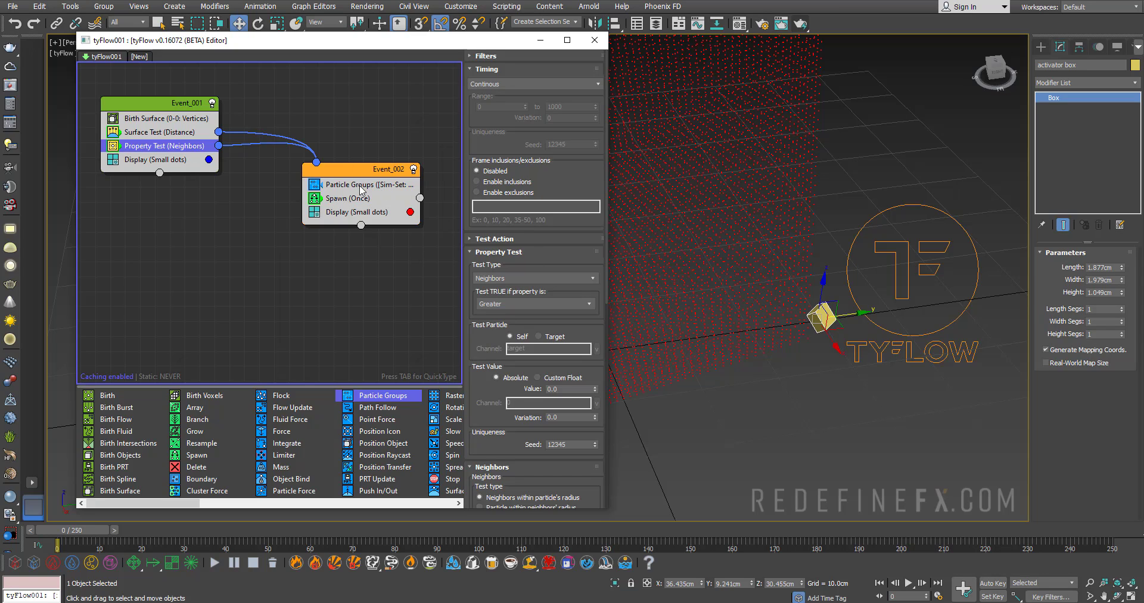
pyautogui.moveTo(361, 189); pyautogui.dragTo(355, 189)
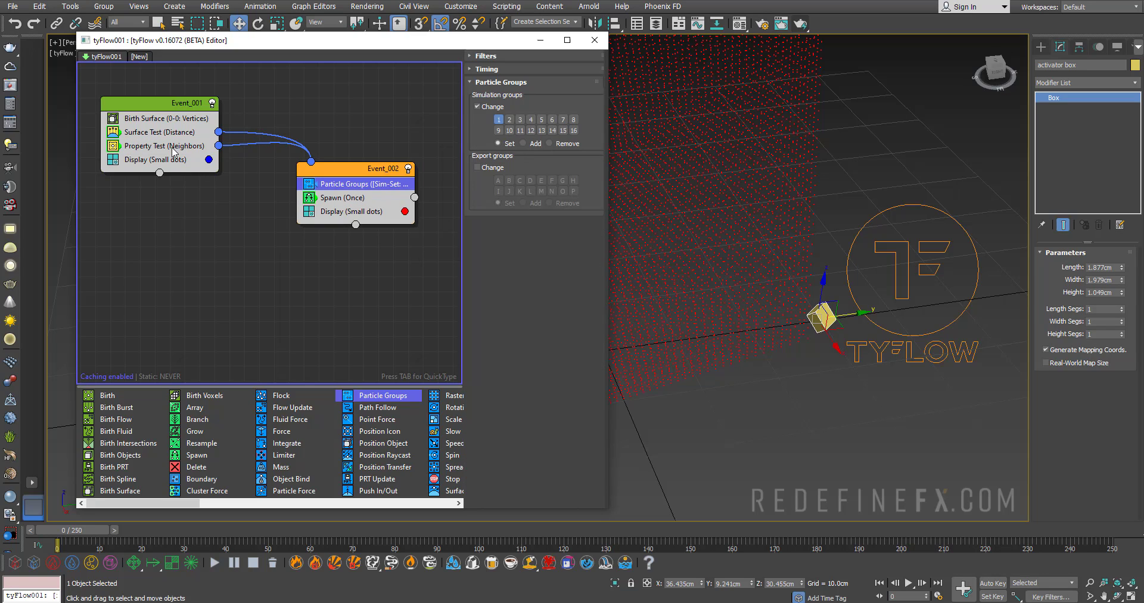
# Step: Restrict the Property Test's neighbor search in Event_001 to particles in simulation group 1
pyautogui.click(173, 152)
pyautogui.scroll(-10, 560, 312)
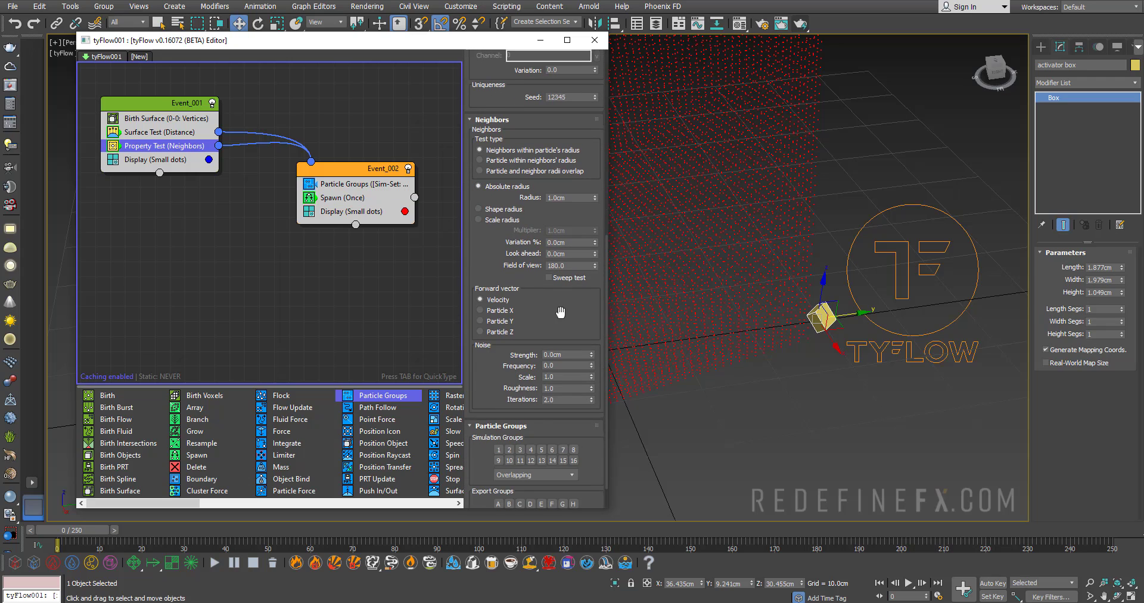
pyautogui.scroll(-2, 559, 312)
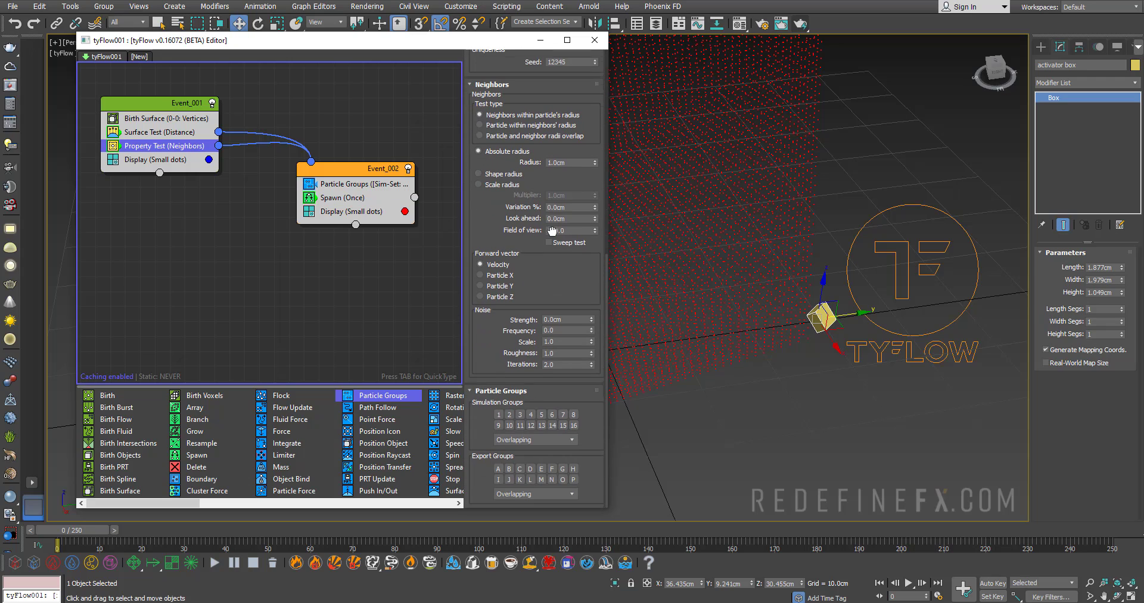
pyautogui.click(498, 415)
# Step: Scrub the timeline to frame 61 and back to 47, examining how the activation spreads over the cube's particles
pyautogui.moveTo(89, 529); pyautogui.dragTo(232, 530)
pyautogui.click(347, 184)
pyautogui.scroll(2, 779, 332)
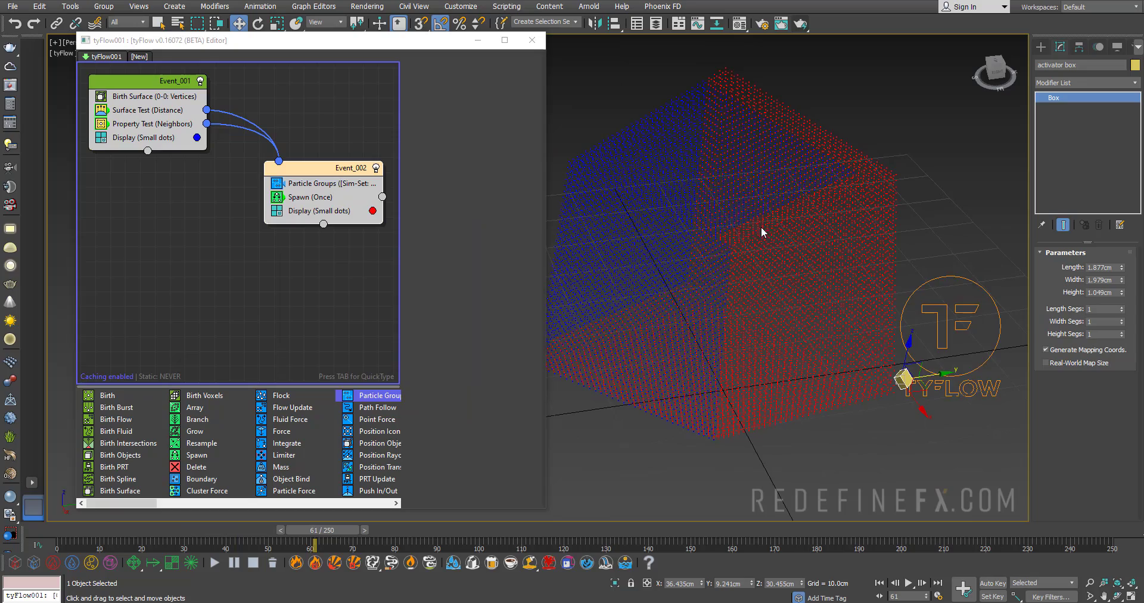
pyautogui.moveTo(759, 234)
pyautogui.keyDown('alt'); pyautogui.mouseDown(button='middle')
pyautogui.moveTo(773, 258)
pyautogui.moveTo(756, 204)
pyautogui.moveTo(749, 220)
pyautogui.mouseUp(button='middle'); pyautogui.keyUp('alt')
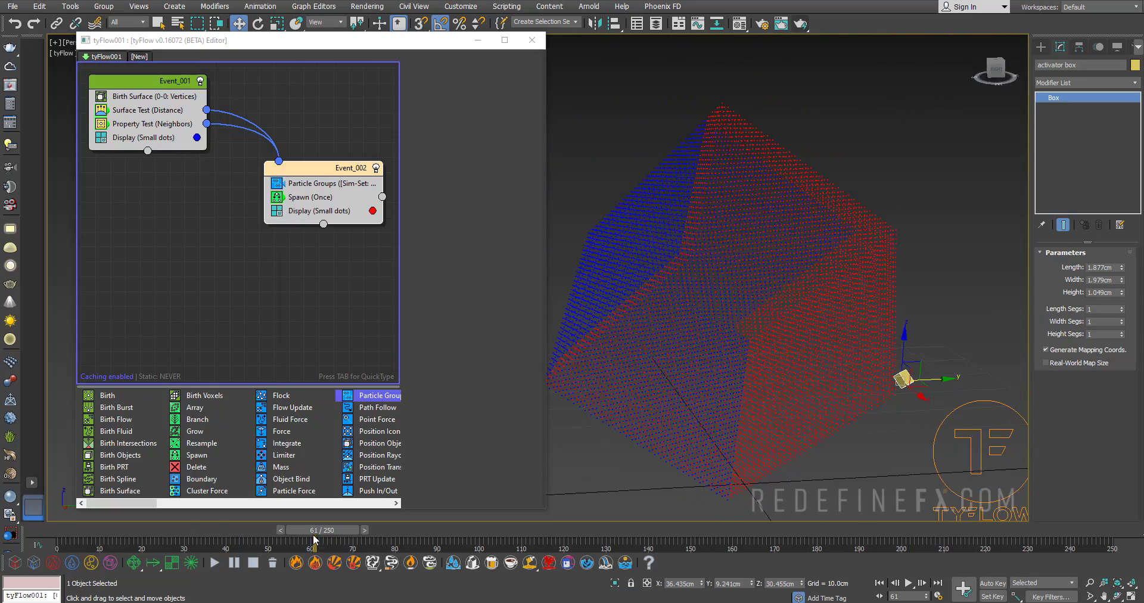
pyautogui.moveTo(314, 539); pyautogui.dragTo(256, 539)
# Step: Add a Time Test as a new event below Event_001, make room beside it, and return the timeline to frame 0
pyautogui.moveTo(546, 315); pyautogui.dragTo(653, 315)
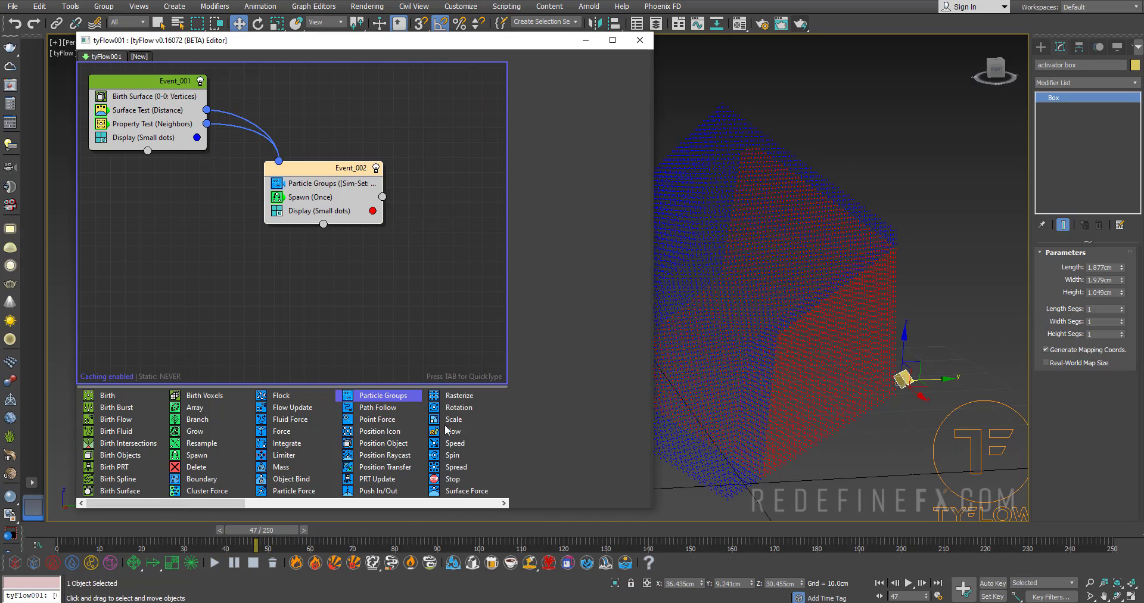
pyautogui.moveTo(212, 503); pyautogui.dragTo(433, 502)
pyautogui.moveTo(459, 443); pyautogui.dragTo(265, 206)
pyautogui.moveTo(285, 169); pyautogui.dragTo(365, 164)
pyautogui.moveTo(100, 531); pyautogui.dragTo(56, 529)
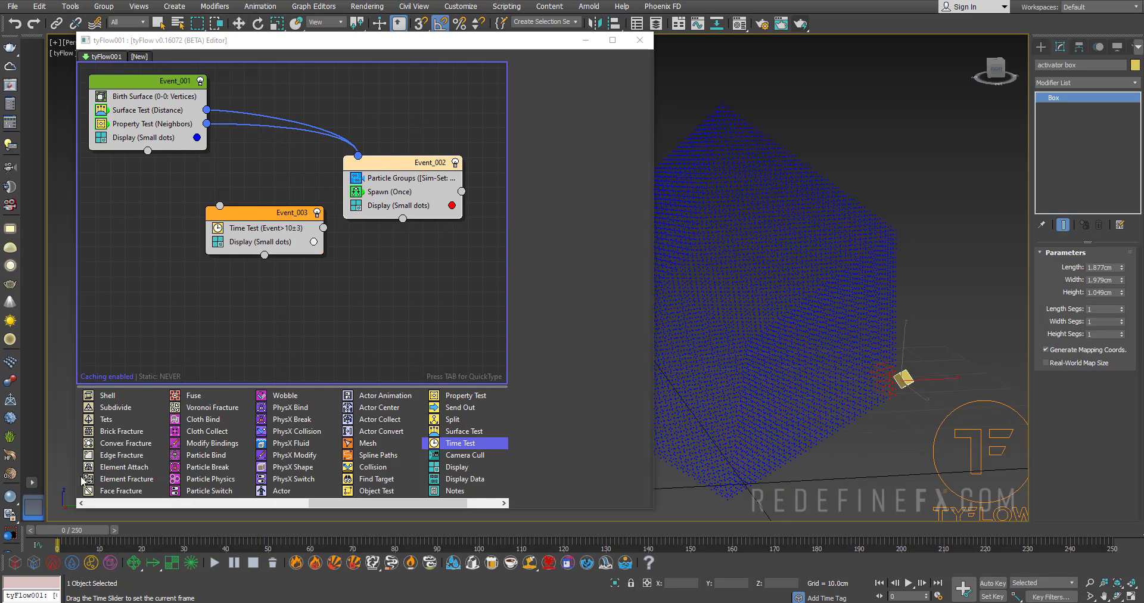
# Step: Disconnect the Property Test from Event_002, wire it to the Time Test event, and connect the Time Test's output to Event_002
pyautogui.rightClick(228, 124)
pyautogui.click(292, 145)
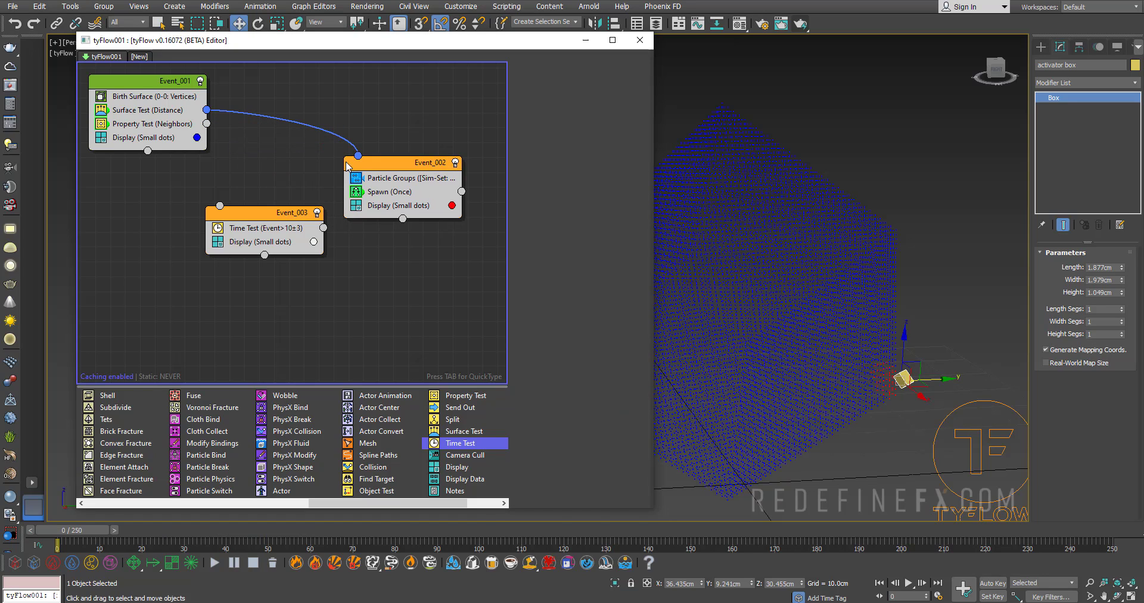
pyautogui.moveTo(362, 165); pyautogui.dragTo(386, 174)
pyautogui.moveTo(255, 213); pyautogui.dragTo(278, 213)
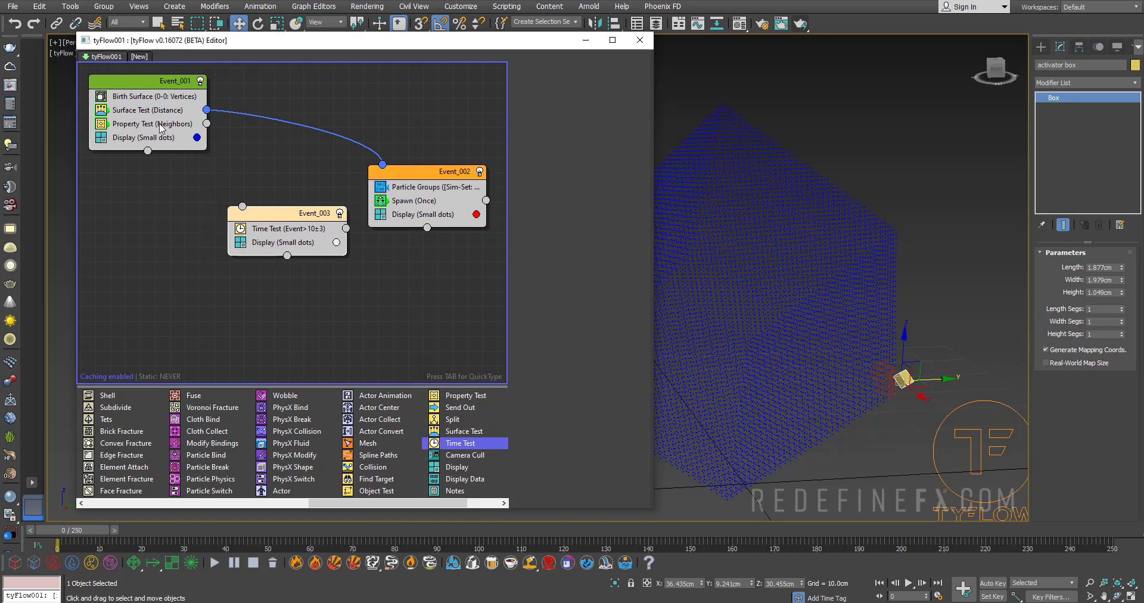
pyautogui.moveTo(207, 124); pyautogui.dragTo(237, 201)
pyautogui.moveTo(316, 213); pyautogui.dragTo(382, 167)
pyautogui.moveTo(390, 168); pyautogui.dragTo(371, 215)
# Step: Check the delayed spread at frame 101, and set the Time Test value to 3
pyautogui.moveTo(99, 530); pyautogui.dragTo(483, 526)
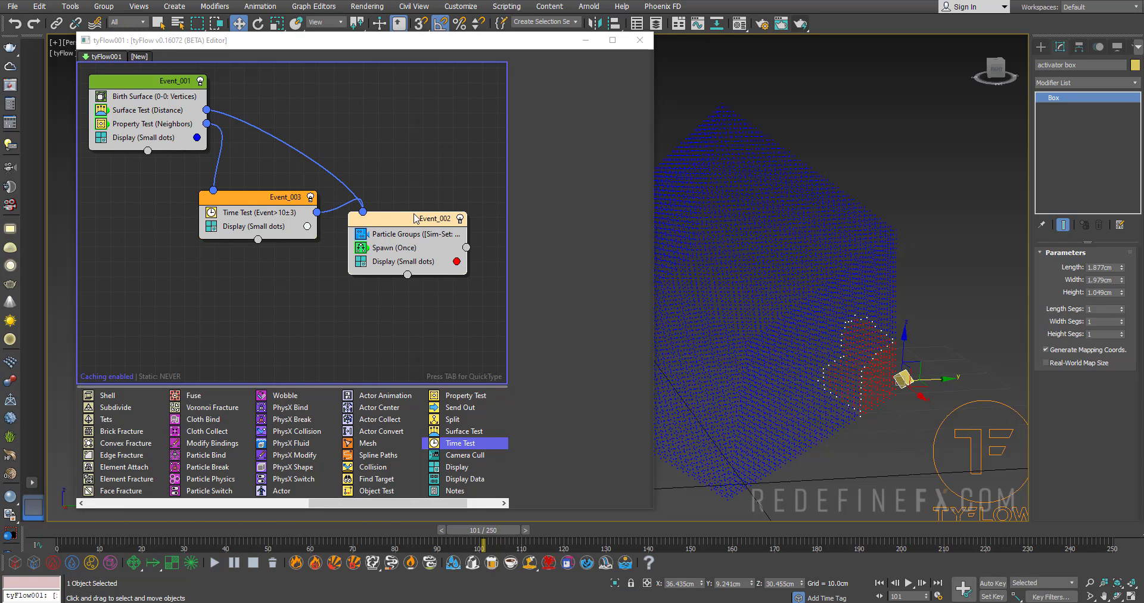
pyautogui.moveTo(415, 218); pyautogui.dragTo(419, 207)
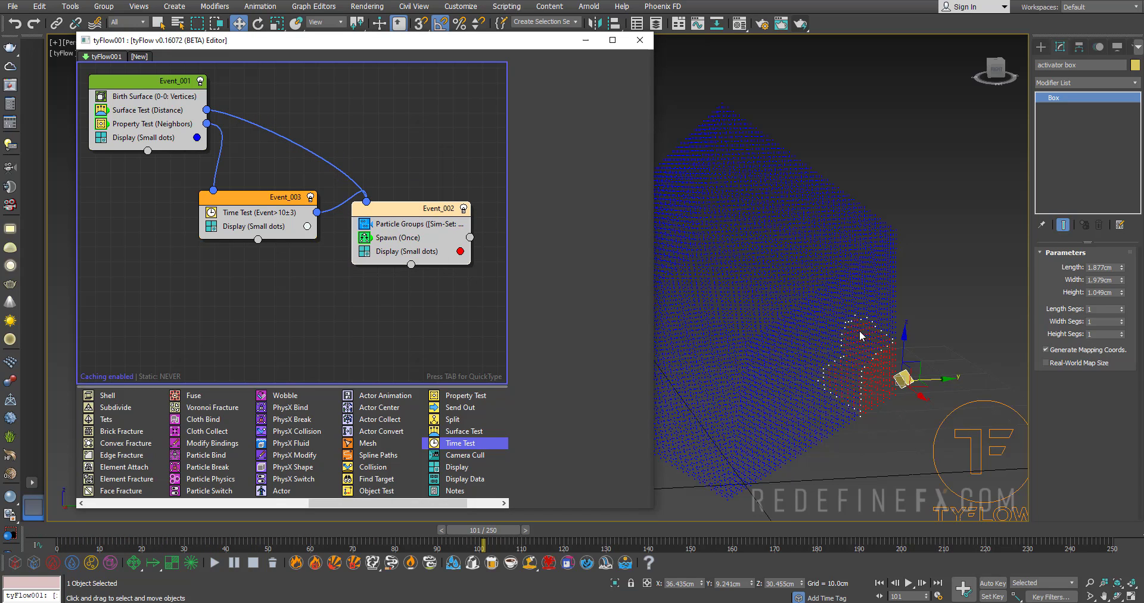
pyautogui.click(243, 213)
pyautogui.click(619, 167)
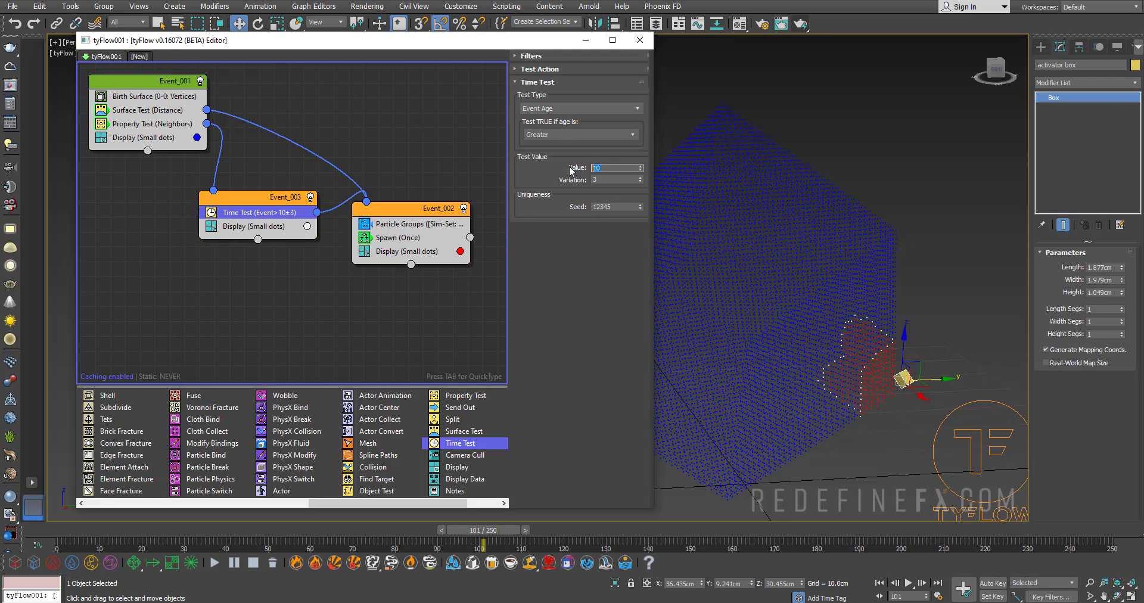
pyautogui.write('3')
pyautogui.press('Return')
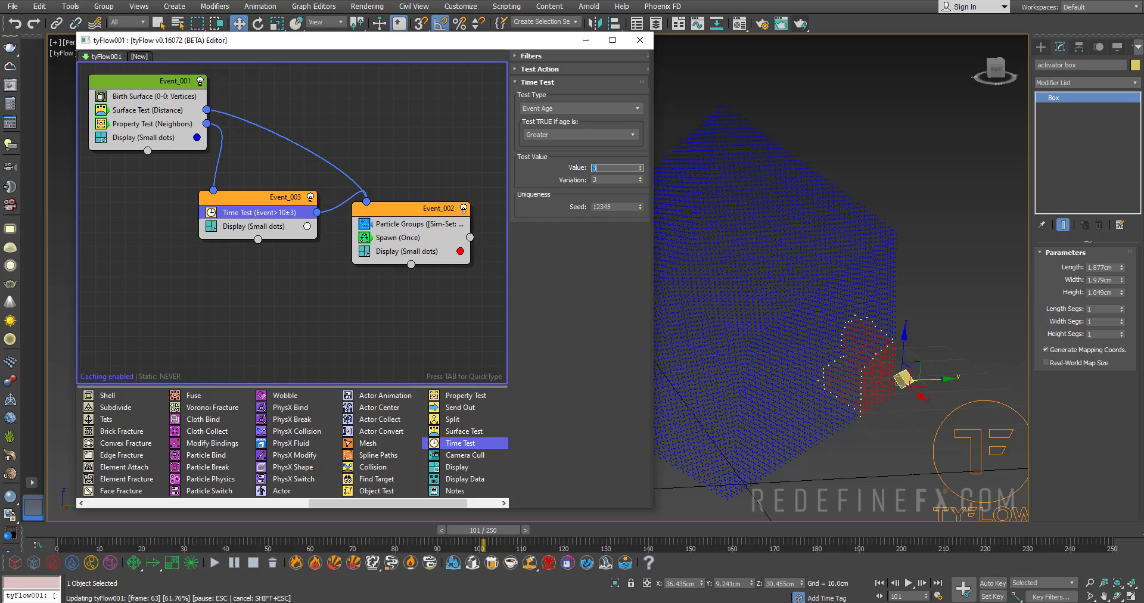
# Step: Scrub the timeline to frame 147 and examine the particle spread around the cube
pyautogui.moveTo(78, 527); pyautogui.dragTo(201, 554)
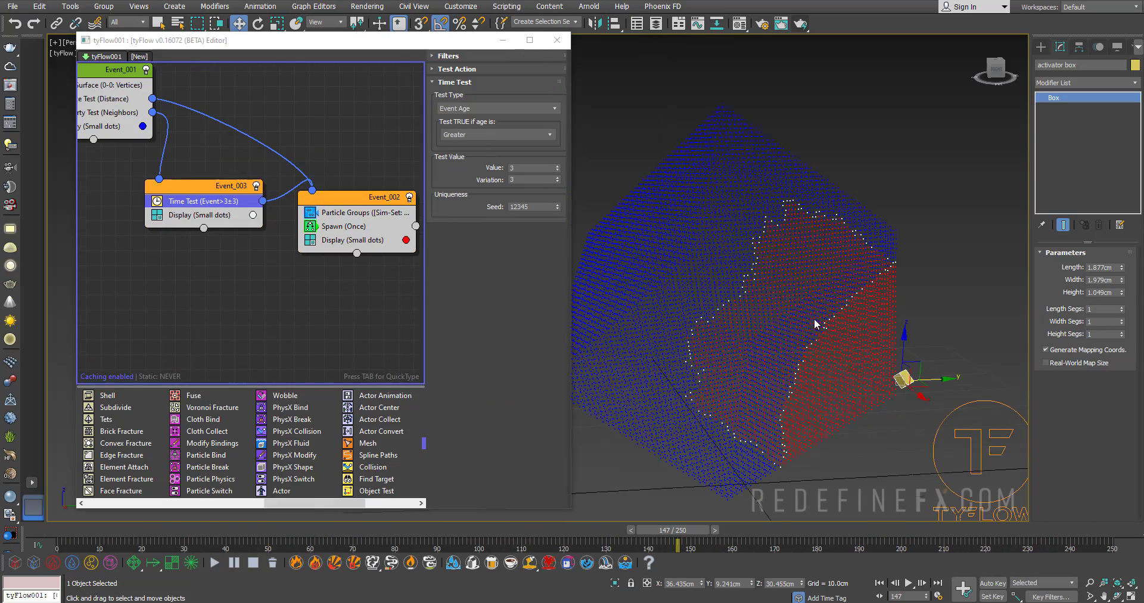
pyautogui.keyDown('alt'); pyautogui.moveTo(814, 324); pyautogui.dragTo(812, 286, button='middle'); pyautogui.keyUp('alt')
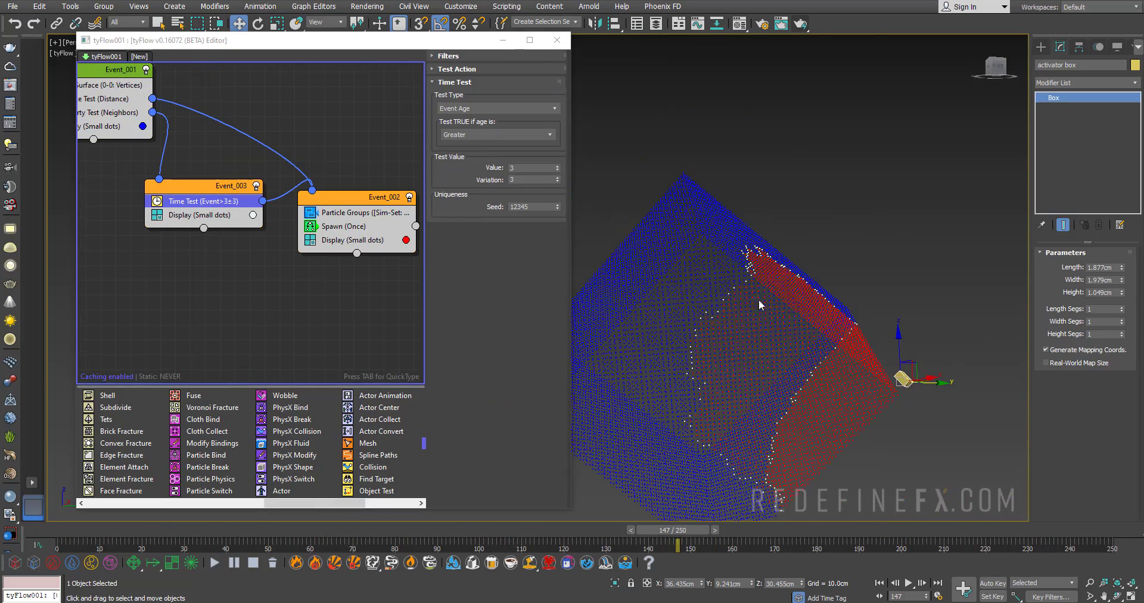
pyautogui.scroll(-4, 757, 365)
pyautogui.keyDown('alt'); pyautogui.moveTo(739, 370); pyautogui.dragTo(740, 404, button='middle'); pyautogui.keyUp('alt')
# Step: Unhide Box001 by name and view the cube together with its particles
pyautogui.rightClick(717, 457)
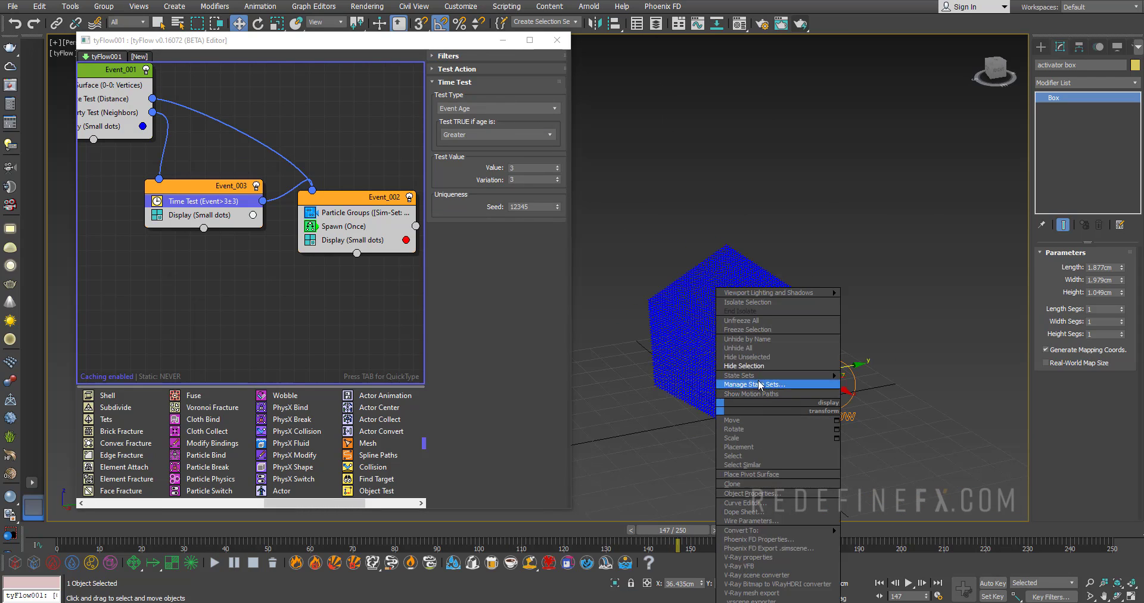
pyautogui.click(748, 338)
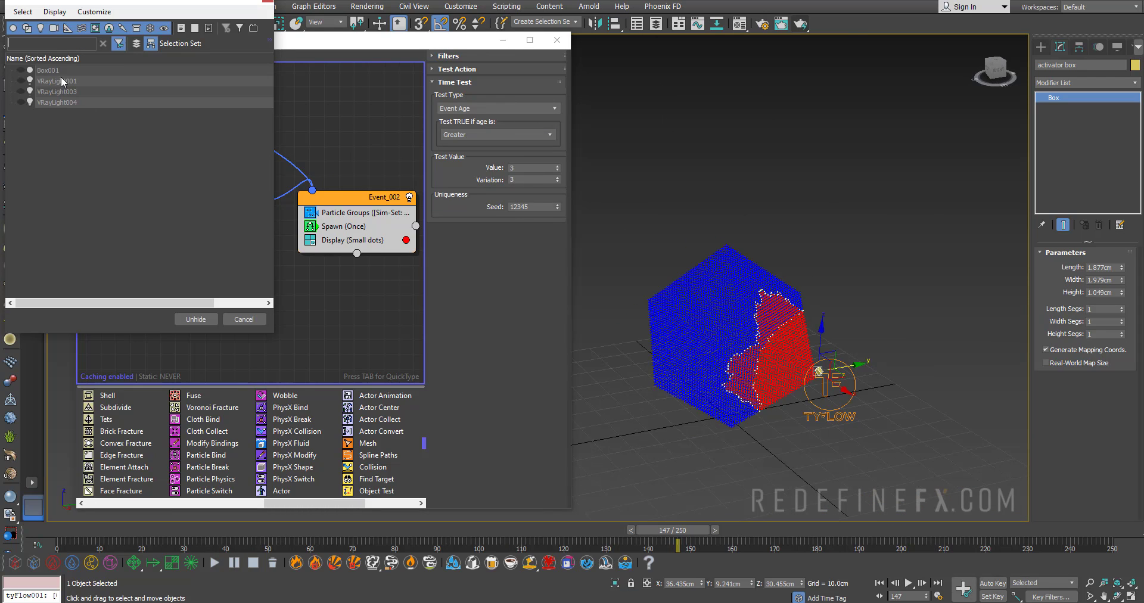
pyautogui.click(51, 71)
pyautogui.doubleClick(50, 71)
pyautogui.keyDown('alt'); pyautogui.moveTo(899, 357); pyautogui.dragTo(833, 356, button='middle'); pyautogui.keyUp('alt')
pyautogui.scroll(5, 807, 342)
pyautogui.scroll(-3, 832, 361)
# Step: Create a tyMesher object with an icon size of about 11 cm on the ground beside the tyFlow icon
pyautogui.click(1040, 47)
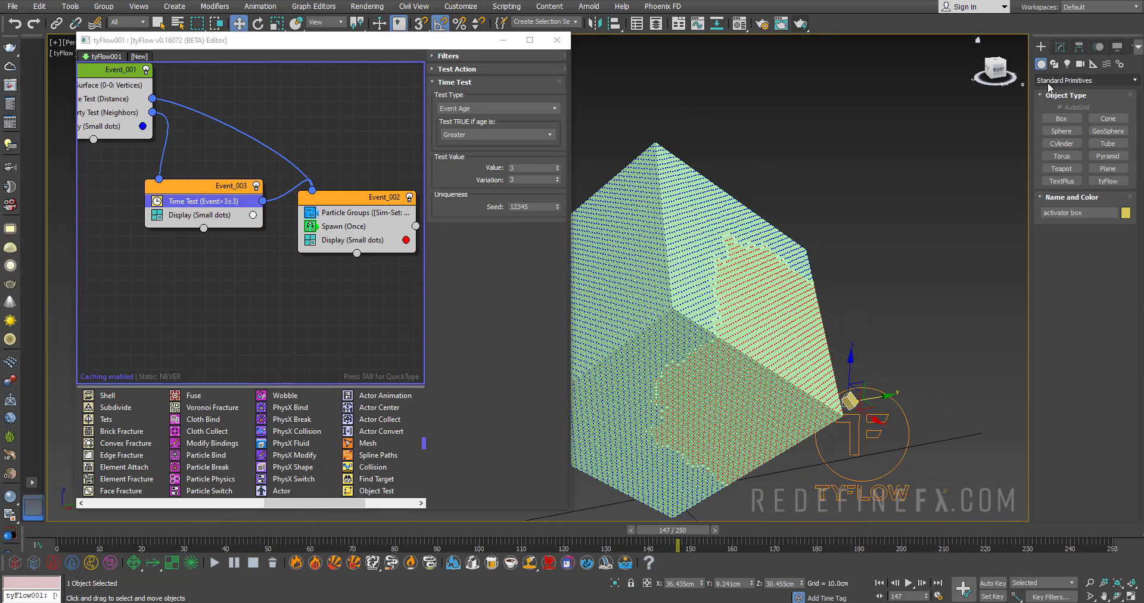
pyautogui.click(1086, 80)
pyautogui.click(1054, 253)
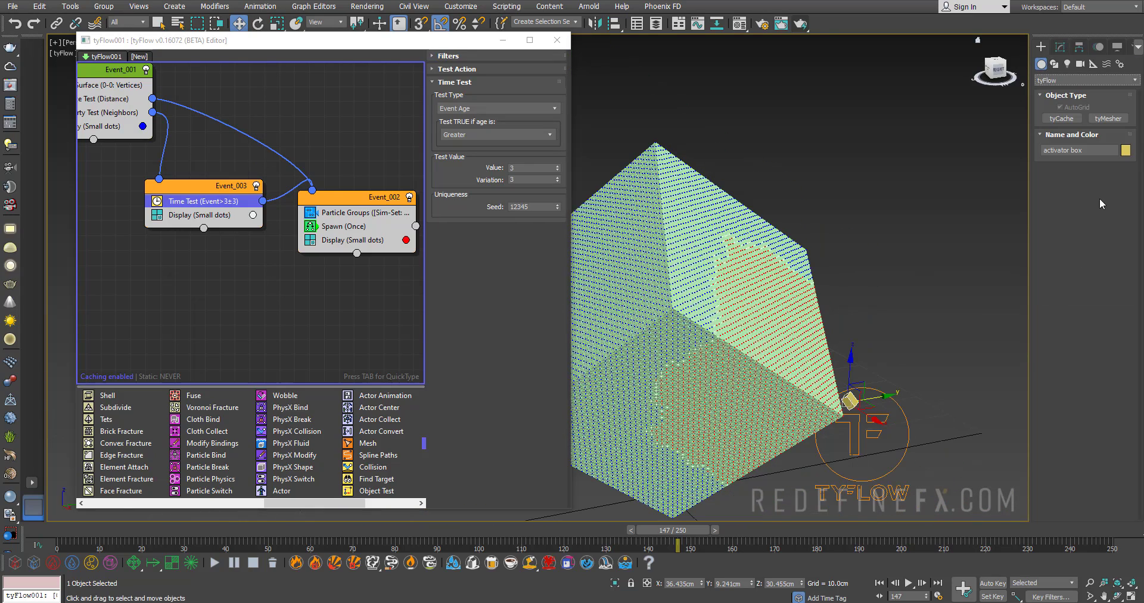
pyautogui.click(1108, 118)
pyautogui.moveTo(843, 424); pyautogui.dragTo(819, 331, button='middle')
pyautogui.scroll(-3, 828, 333)
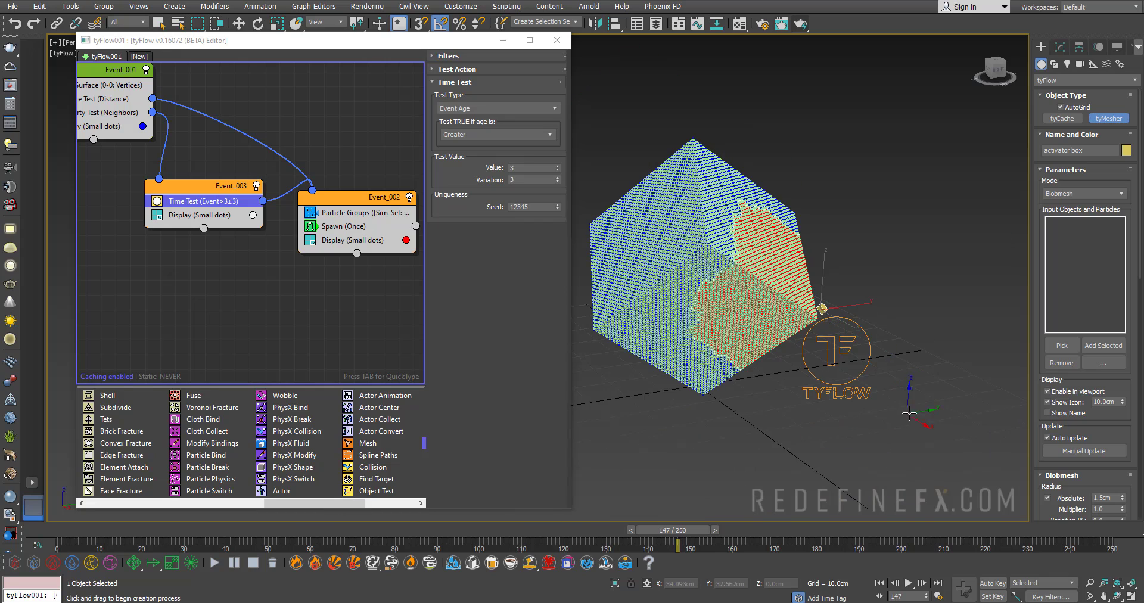
pyautogui.moveTo(914, 399); pyautogui.dragTo(938, 426)
pyautogui.rightClick(939, 426)
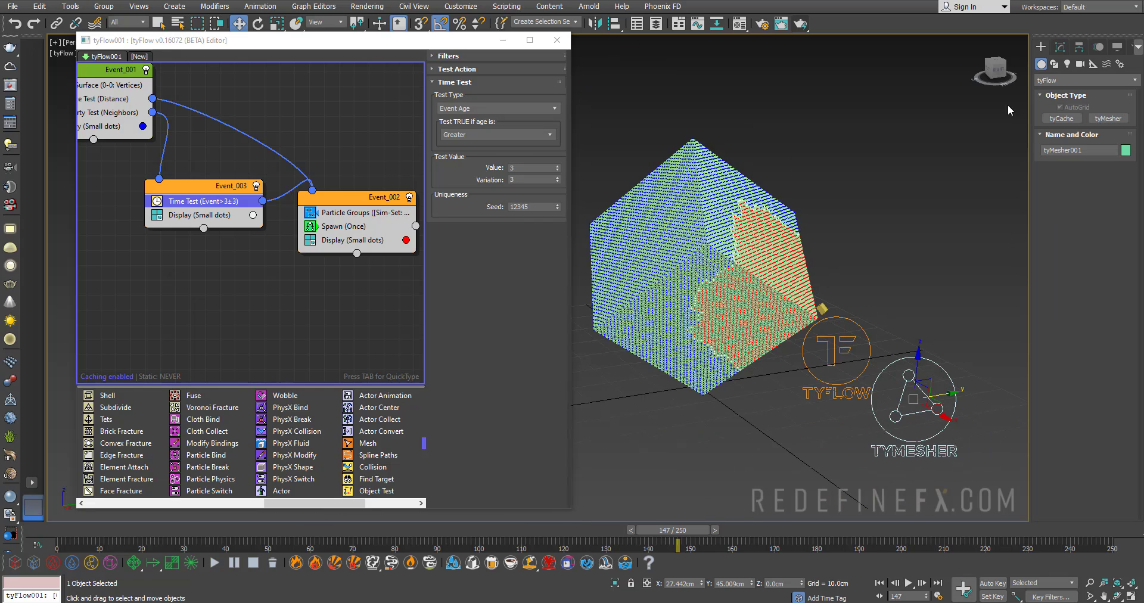
# Step: Assign tyFlow001 as the tyMesher's input object and inspect the resulting mesh around the cube
pyautogui.click(1060, 47)
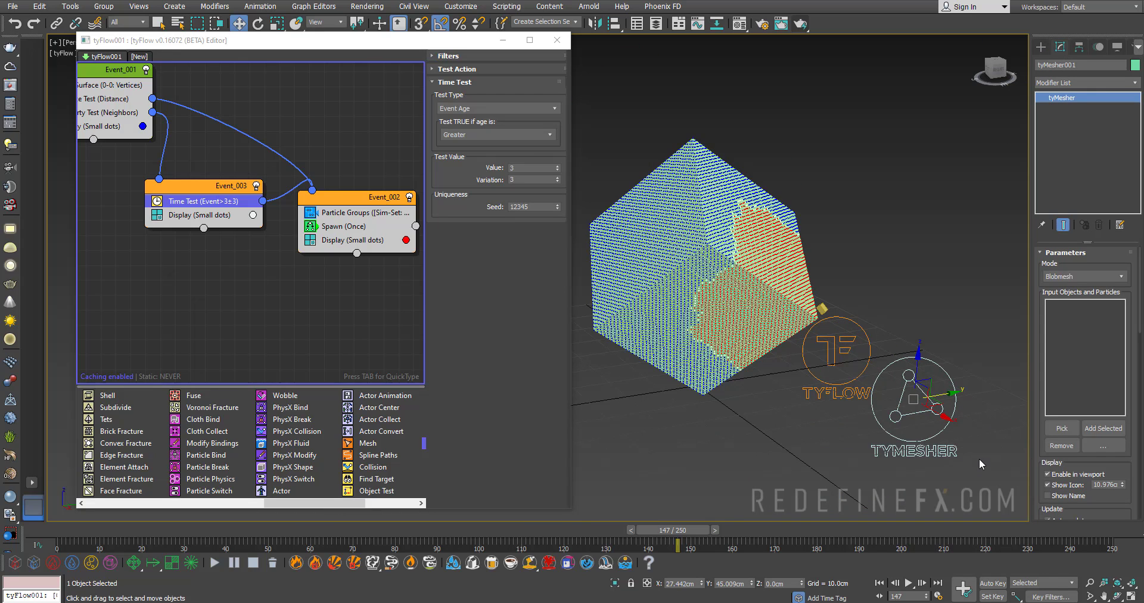
pyautogui.click(1062, 429)
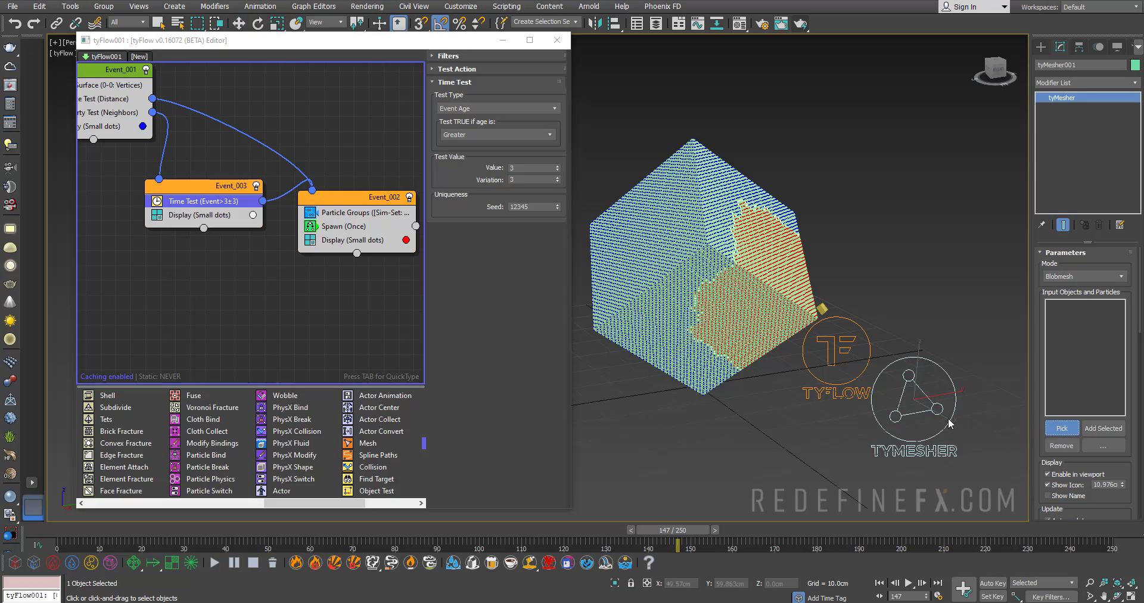
pyautogui.click(841, 384)
pyautogui.keyDown('alt'); pyautogui.moveTo(742, 274); pyautogui.dragTo(743, 244, button='middle'); pyautogui.keyUp('alt')
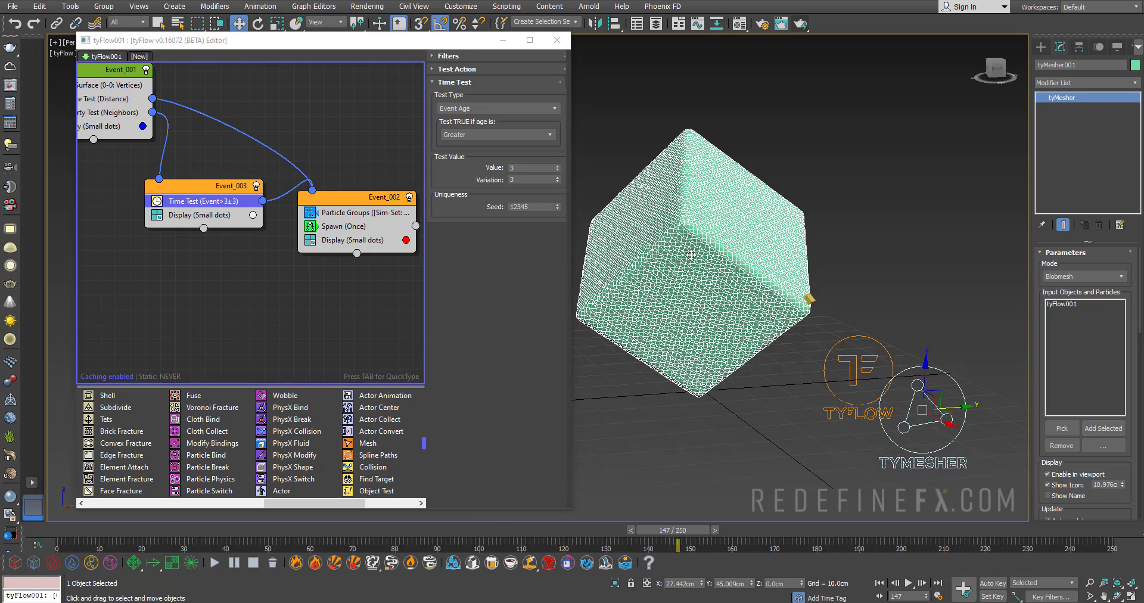
# Step: Restrict the tyMesher to tyFlow particles in simulation group 1, matching the Particle Groups operator in Event_002
pyautogui.click(358, 214)
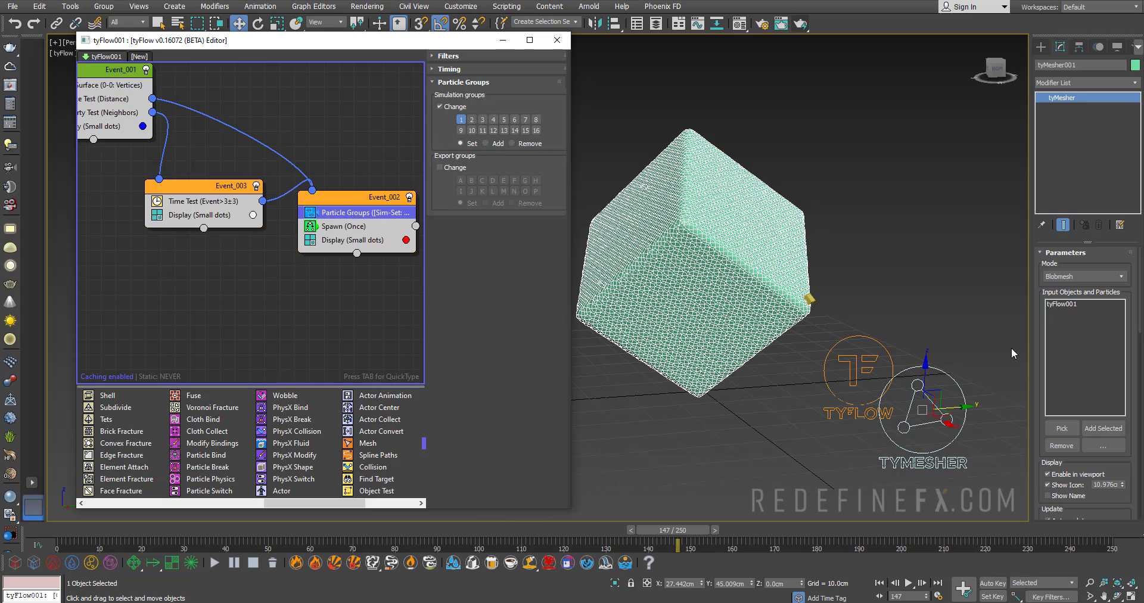
pyautogui.scroll(-5, 1034, 411)
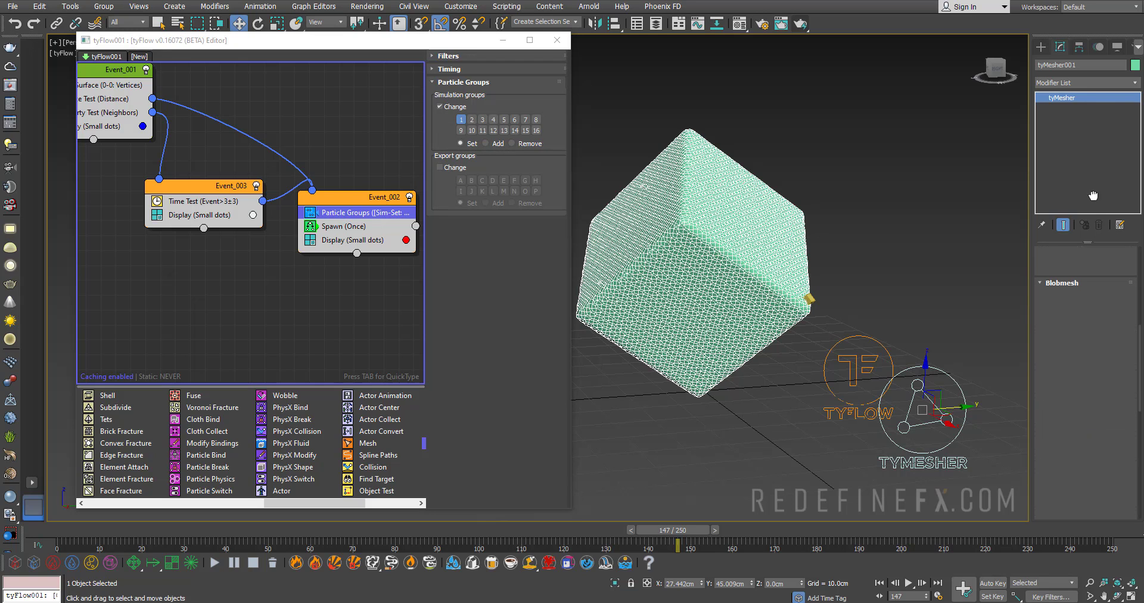
pyautogui.moveTo(1030, 364); pyautogui.dragTo(882, 353)
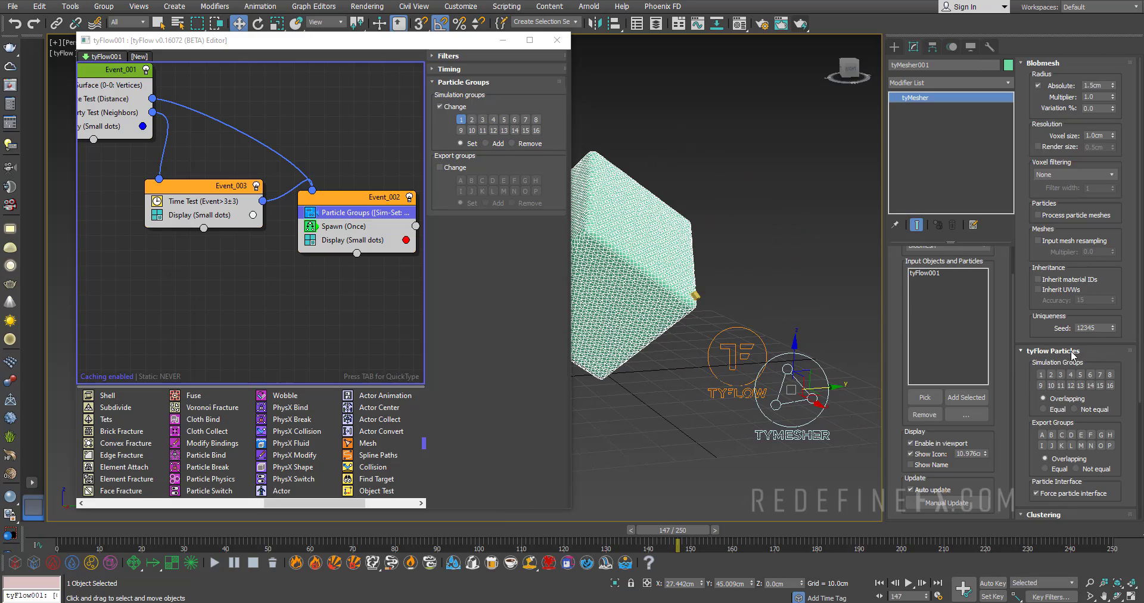
pyautogui.click(1041, 374)
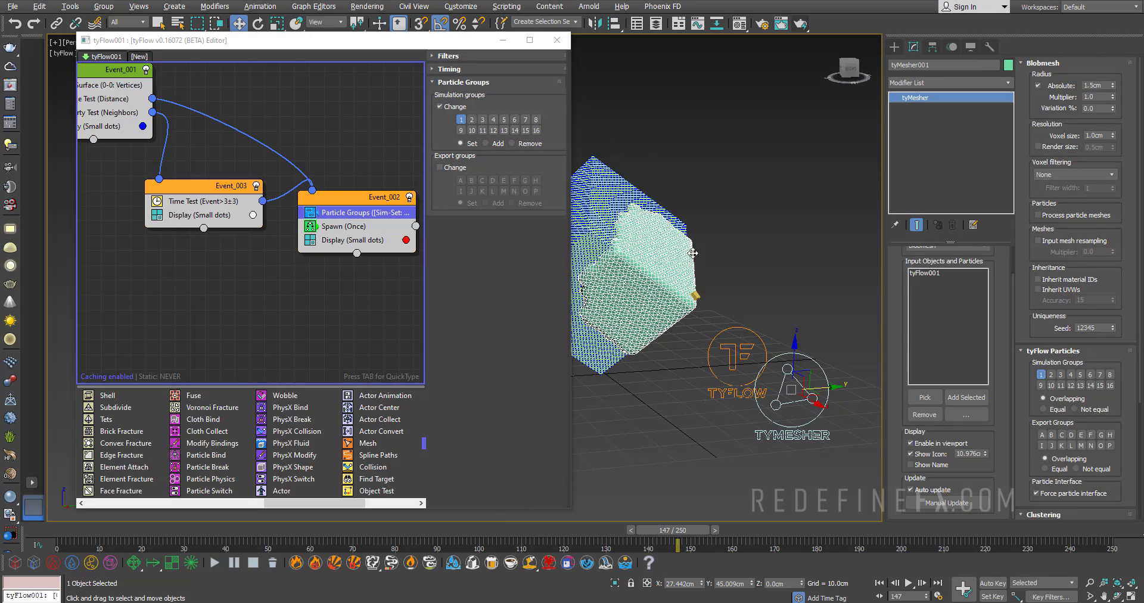
pyautogui.scroll(8, 693, 252)
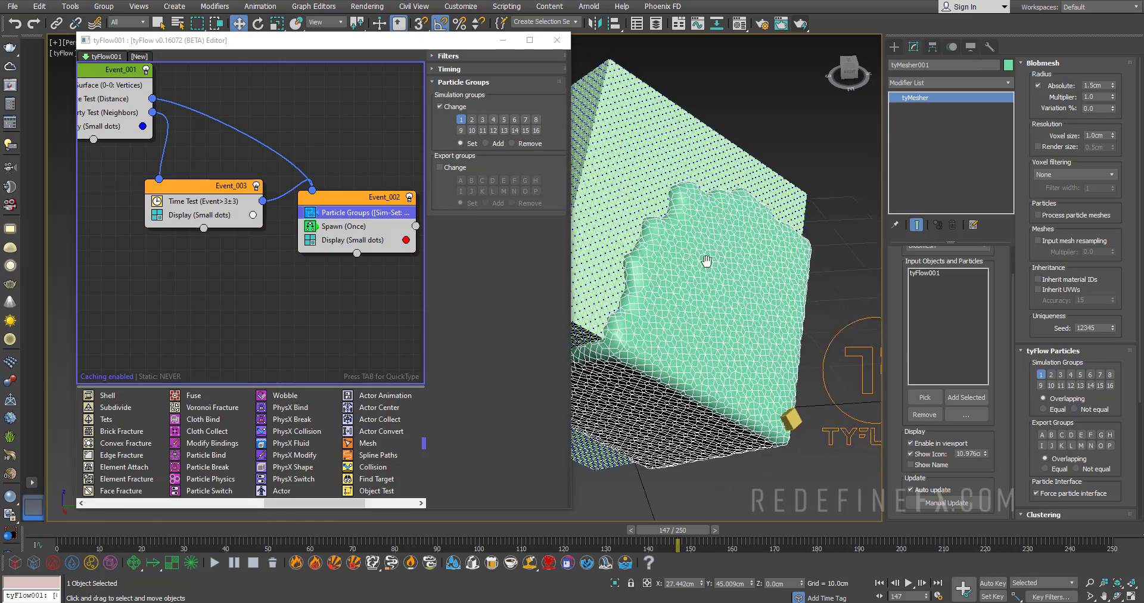
pyautogui.moveTo(706, 261); pyautogui.dragTo(723, 267, button='middle')
# Step: Scrub the timeline to frame 149 and inspect the growth mesh on the cube near the activator box
pyautogui.scroll(-3, 723, 267)
pyautogui.moveTo(376, 533); pyautogui.dragTo(710, 535)
pyautogui.scroll(4, 718, 325)
pyautogui.keyDown('alt'); pyautogui.moveTo(714, 291); pyautogui.dragTo(752, 184, button='middle'); pyautogui.keyUp('alt')
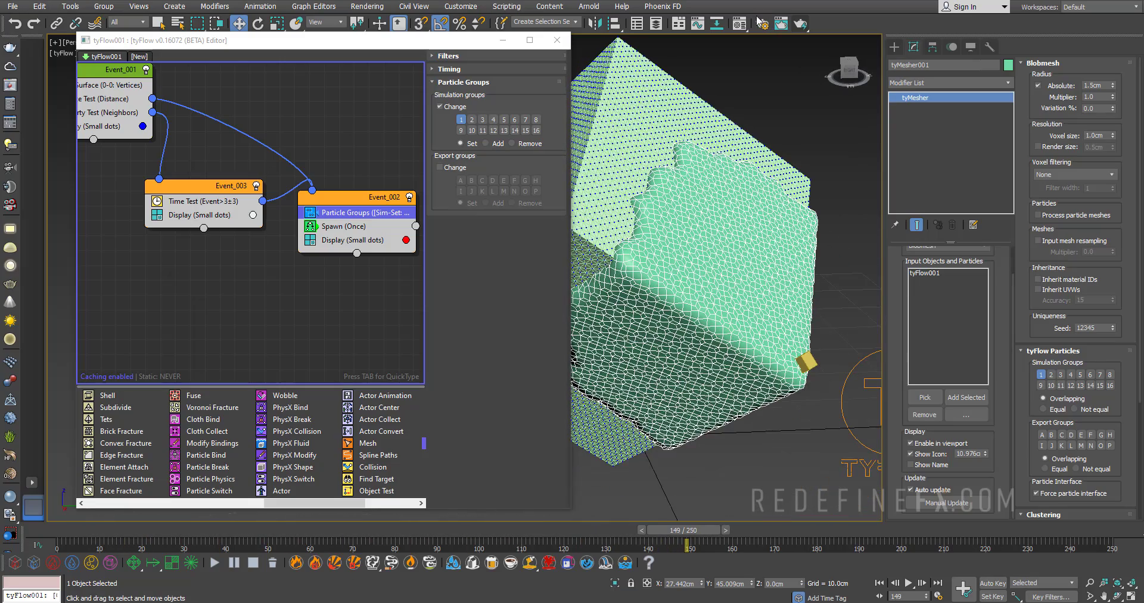
# Step: Apply the green Statue outside material to the tyMesher mesh and turn off edged faces in the viewport
pyautogui.click(740, 24)
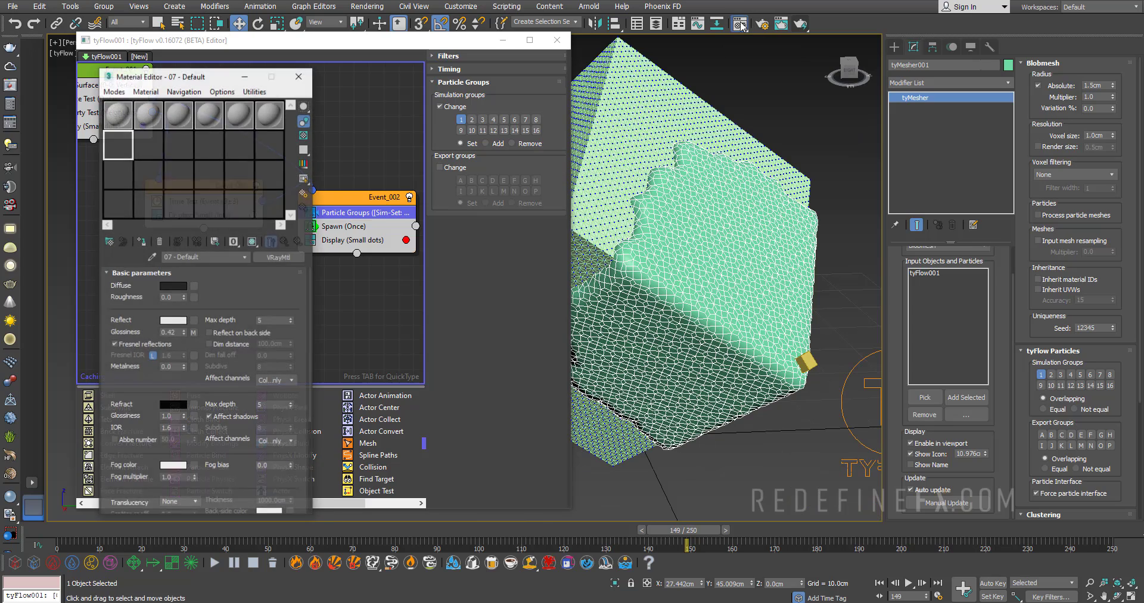
pyautogui.click(151, 131)
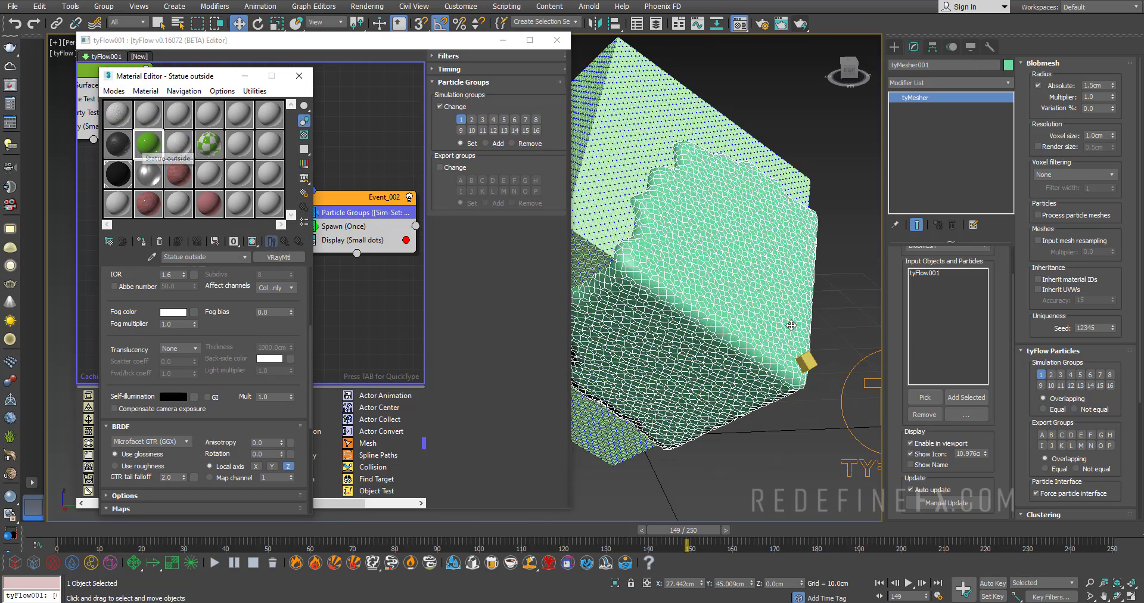
pyautogui.scroll(-4, 787, 323)
pyautogui.moveTo(764, 316); pyautogui.dragTo(689, 304, button='middle')
pyautogui.moveTo(155, 150); pyautogui.dragTo(640, 271)
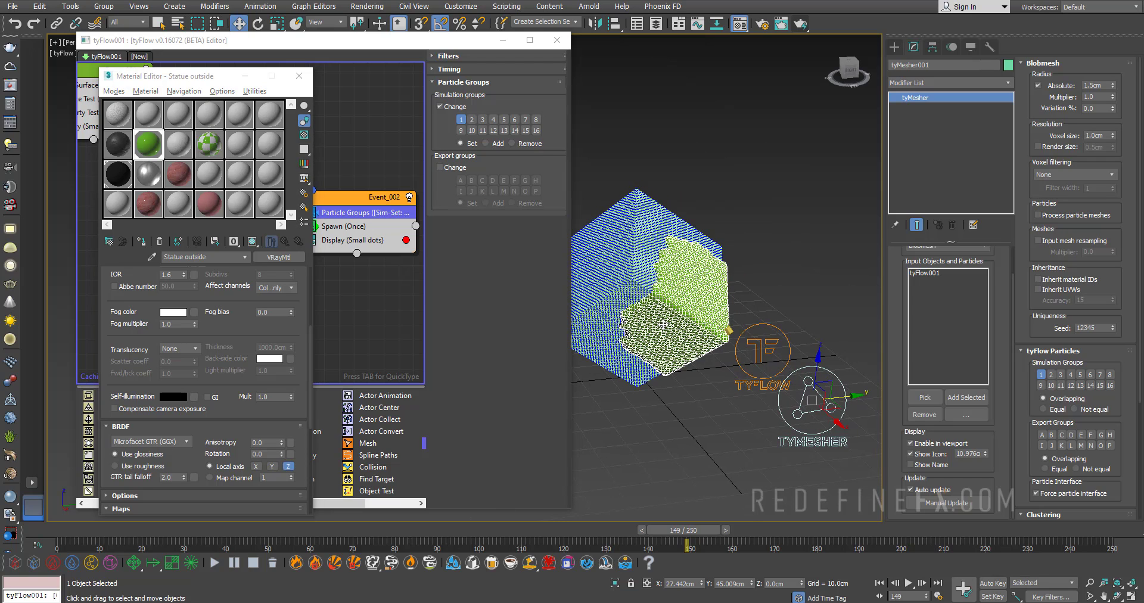
pyautogui.press('F4')
pyautogui.keyDown('alt'); pyautogui.moveTo(674, 298); pyautogui.dragTo(682, 276, button='middle'); pyautogui.keyUp('alt')
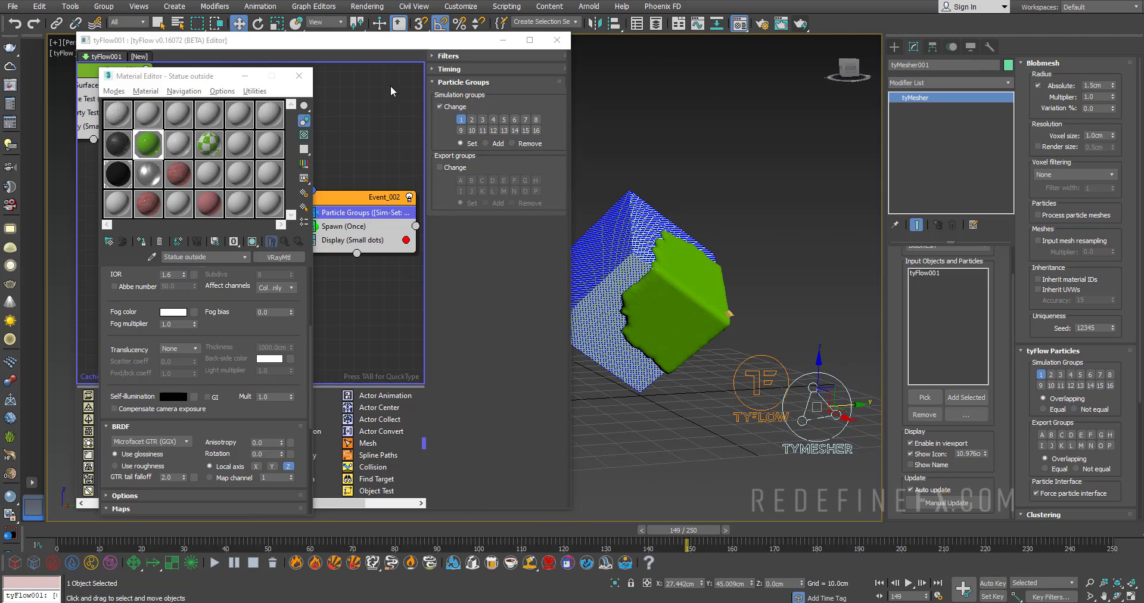
# Step: Disable the Display operators in Event_001, Event_002 and Event_003 to hide the particle dots
pyautogui.moveTo(369, 40); pyautogui.dragTo(478, 73)
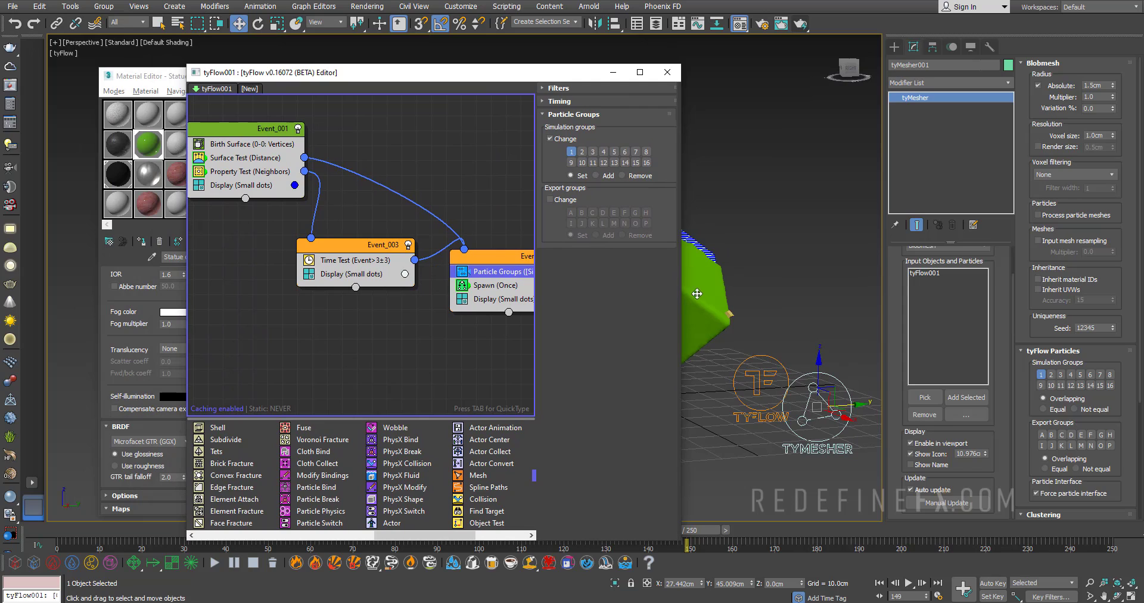
pyautogui.moveTo(683, 294); pyautogui.dragTo(797, 294)
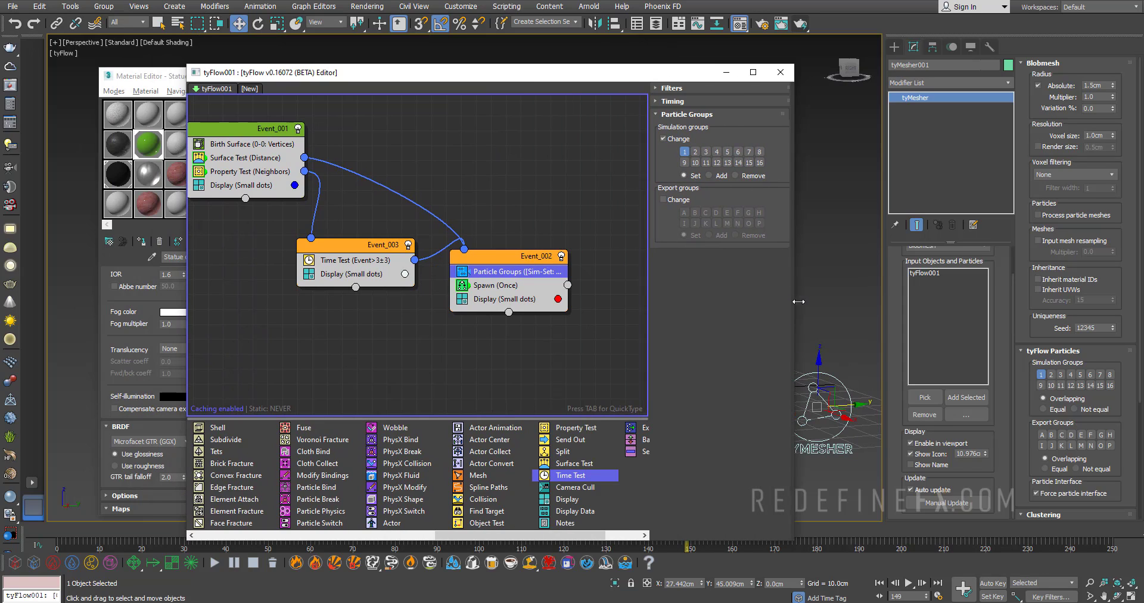
pyautogui.click(464, 299)
pyautogui.click(309, 275)
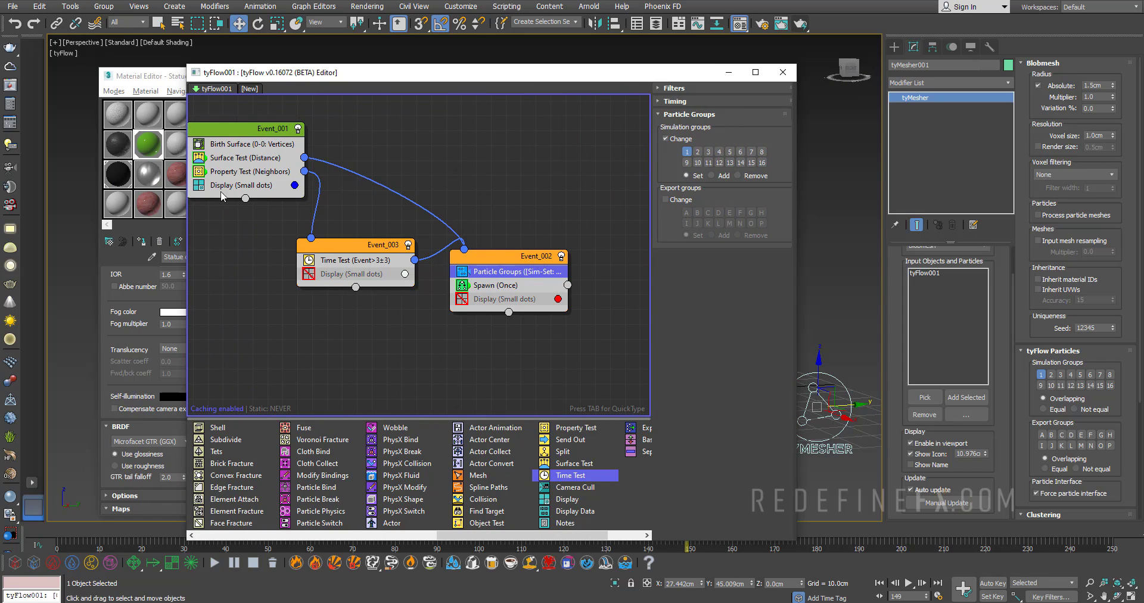
pyautogui.click(199, 185)
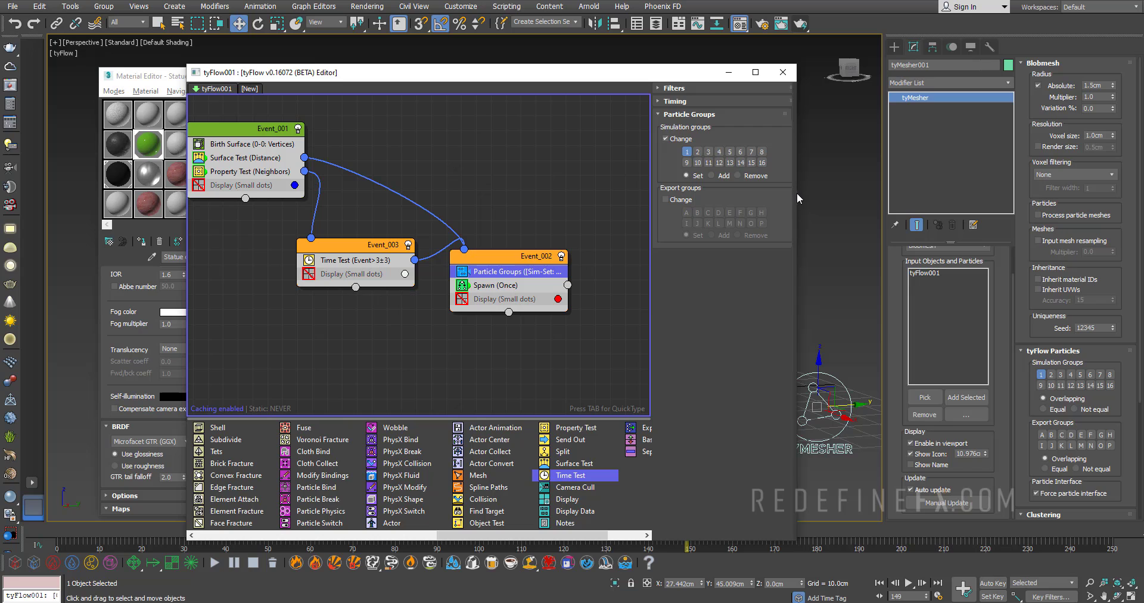
pyautogui.moveTo(795, 194); pyautogui.dragTo(541, 202)
pyautogui.keyDown('alt'); pyautogui.moveTo(730, 280); pyautogui.dragTo(683, 267, button='middle'); pyautogui.keyUp('alt')
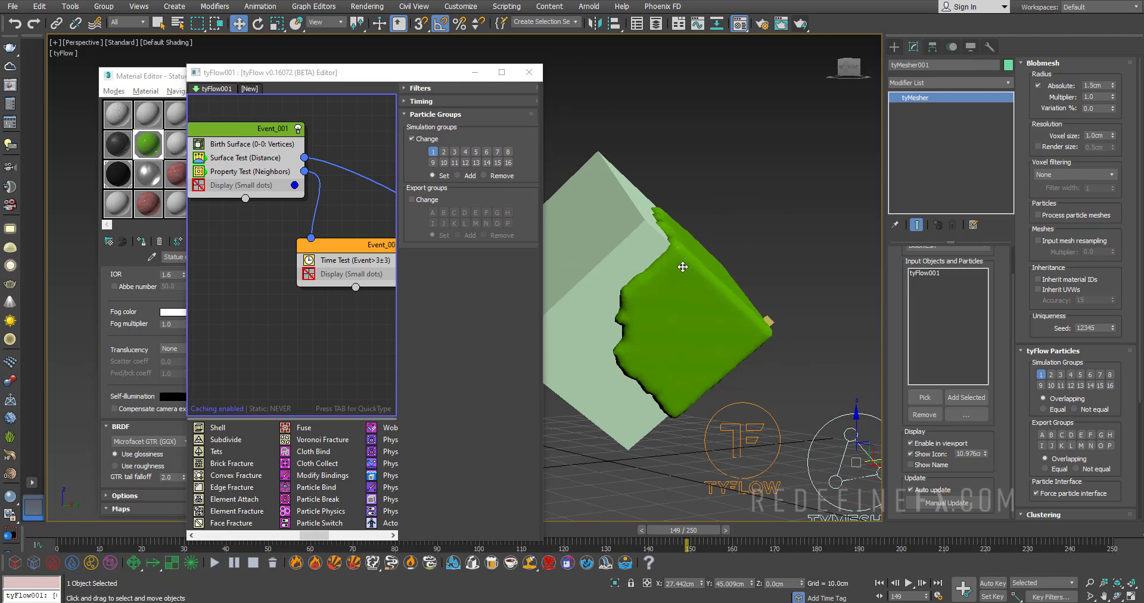
# Step: Scrub the timeline to frame 155 and examine the green growth from below the cube
pyautogui.moveTo(157, 543); pyautogui.dragTo(757, 526)
pyautogui.press('w')
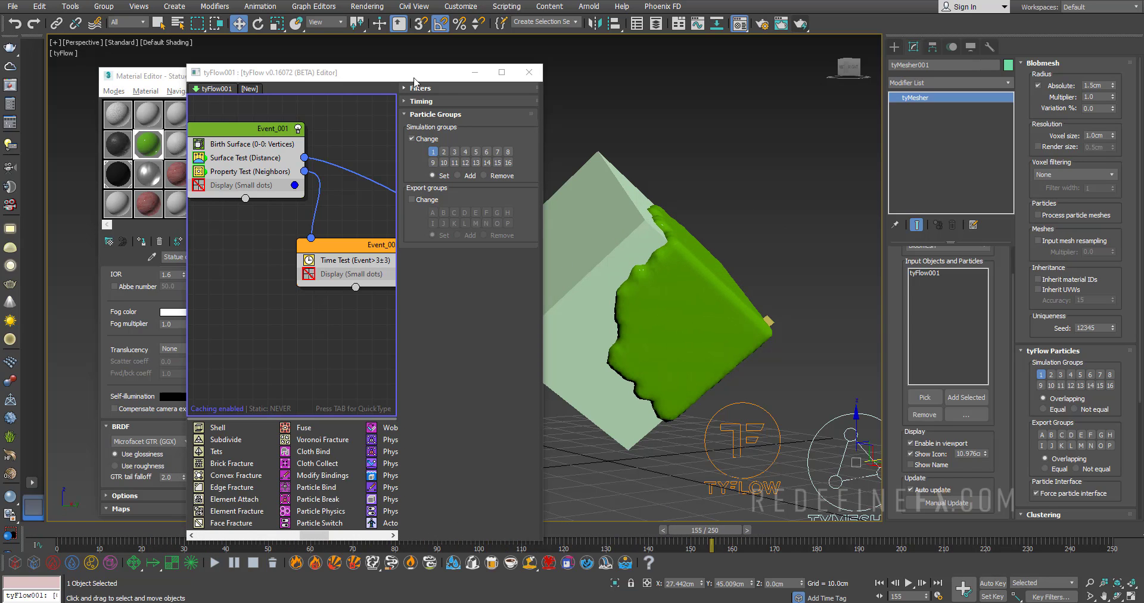
pyautogui.moveTo(415, 76); pyautogui.dragTo(345, 55)
pyautogui.keyDown('alt'); pyautogui.moveTo(684, 173); pyautogui.dragTo(677, 197, button='middle'); pyautogui.keyUp('alt')
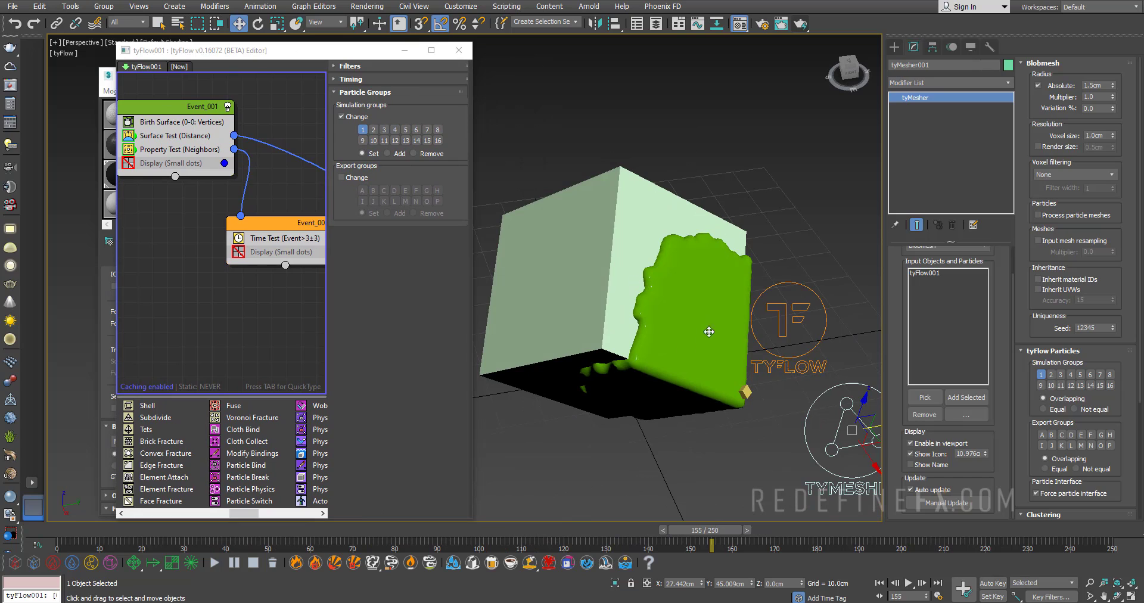
pyautogui.moveTo(728, 334); pyautogui.dragTo(683, 292, button='middle')
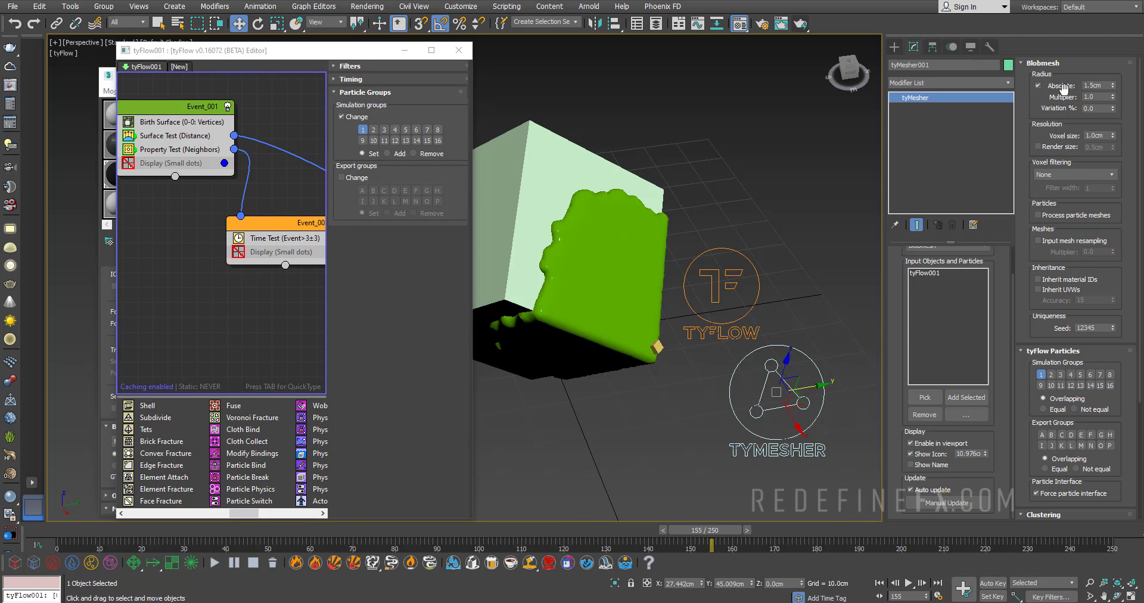
# Step: Set the tyMesher's absolute blobmesh radius to 0.5 cm
pyautogui.scroll(3, 576, 236)
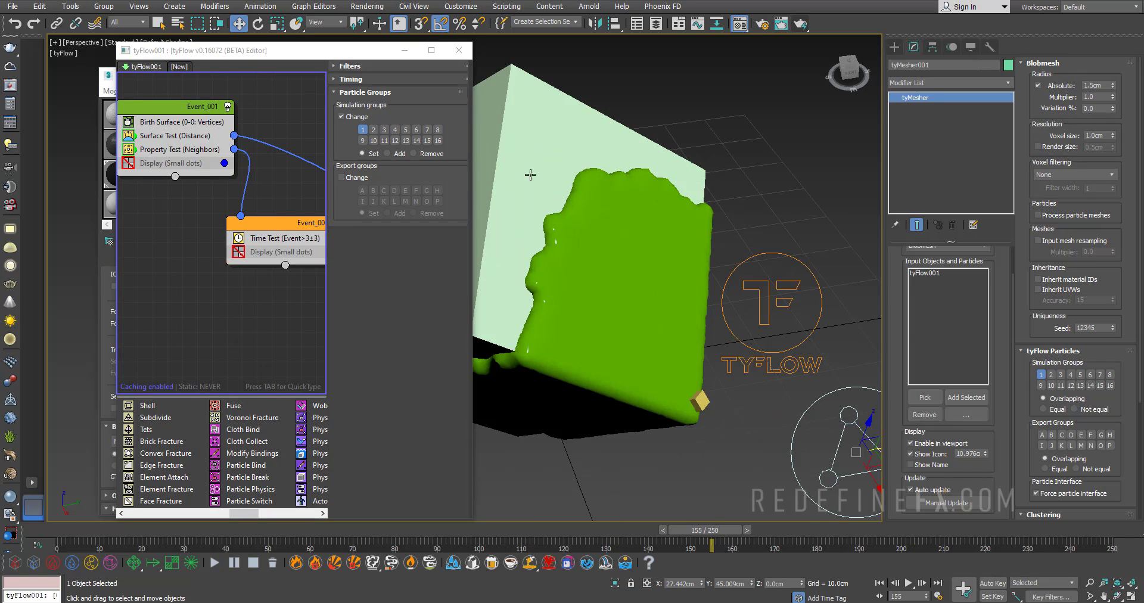
pyautogui.doubleClick(1108, 85)
pyautogui.press('Return')
pyautogui.moveTo(656, 269); pyautogui.dragTo(685, 262, button='middle')
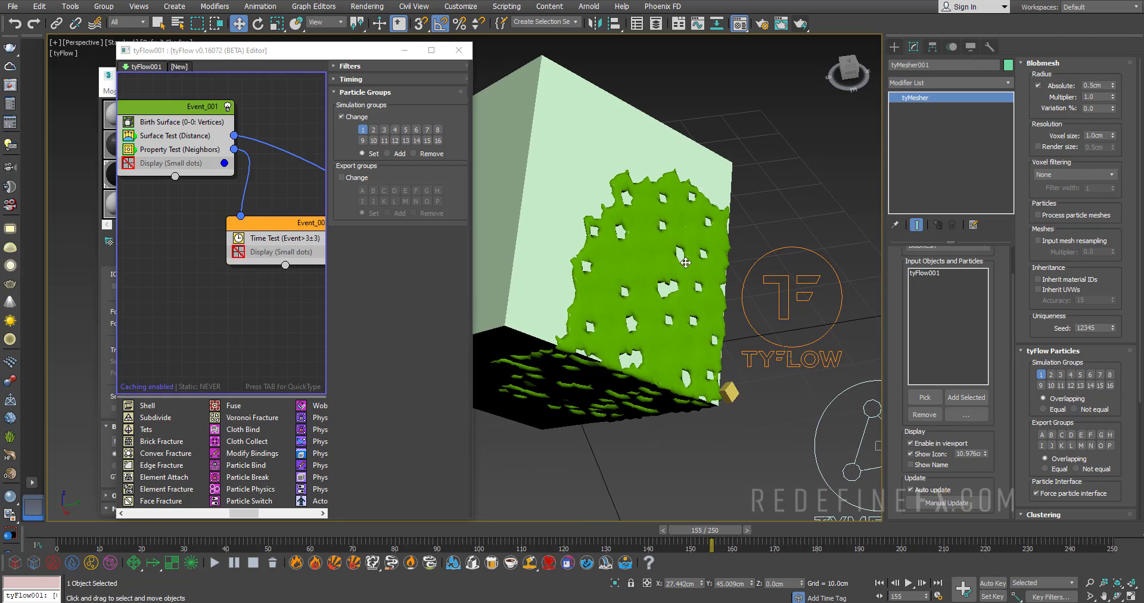
# Step: Set the tyMesher's voxel filtering to Mean and its voxel size to 0.5 cm
pyautogui.click(1092, 176)
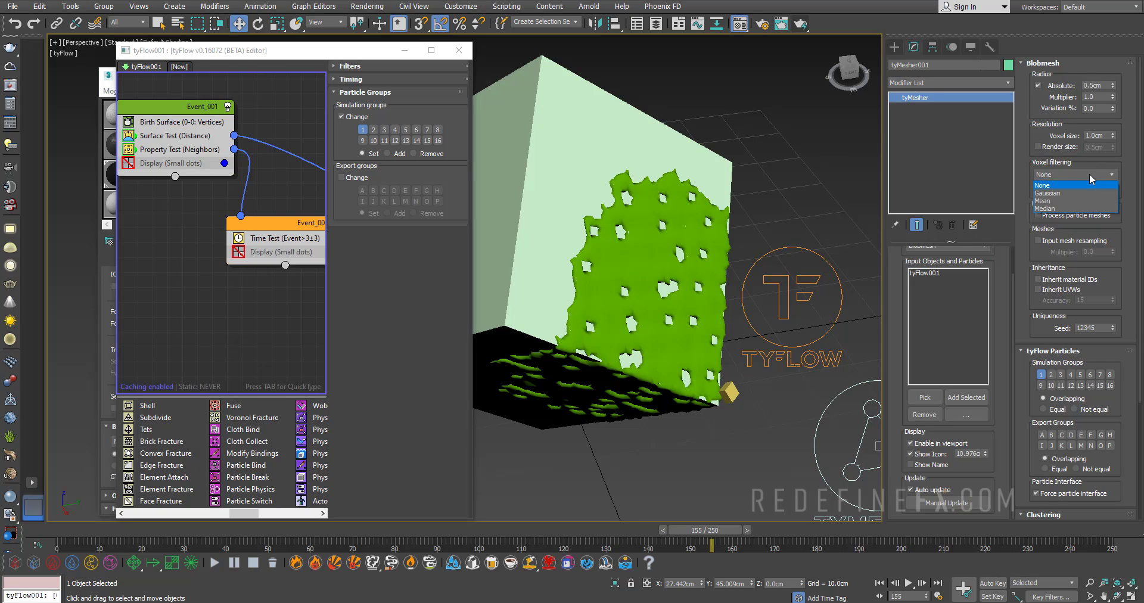
pyautogui.click(1054, 202)
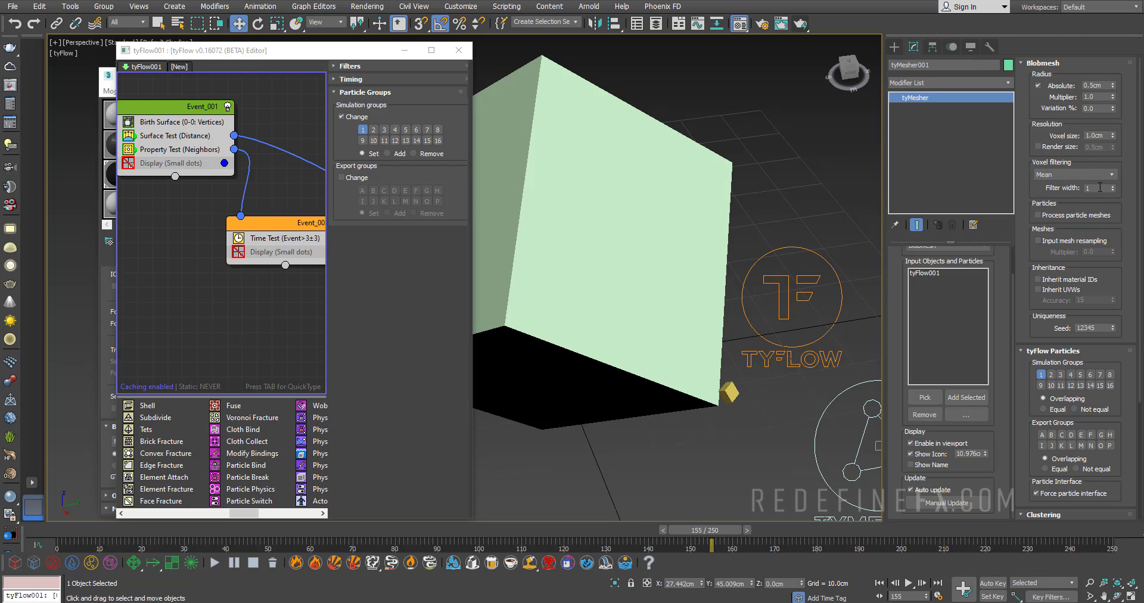
pyautogui.moveTo(1102, 137); pyautogui.dragTo(1080, 139)
pyautogui.write('0.5')
pyautogui.press('Return')
# Step: Scrub the timeline to frame 117 and check the finer mesh for gaps
pyautogui.keyDown('alt'); pyautogui.moveTo(624, 246); pyautogui.dragTo(620, 215, button='middle'); pyautogui.keyUp('alt')
pyautogui.moveTo(142, 536); pyautogui.dragTo(347, 532)
pyautogui.moveTo(464, 526); pyautogui.dragTo(575, 526)
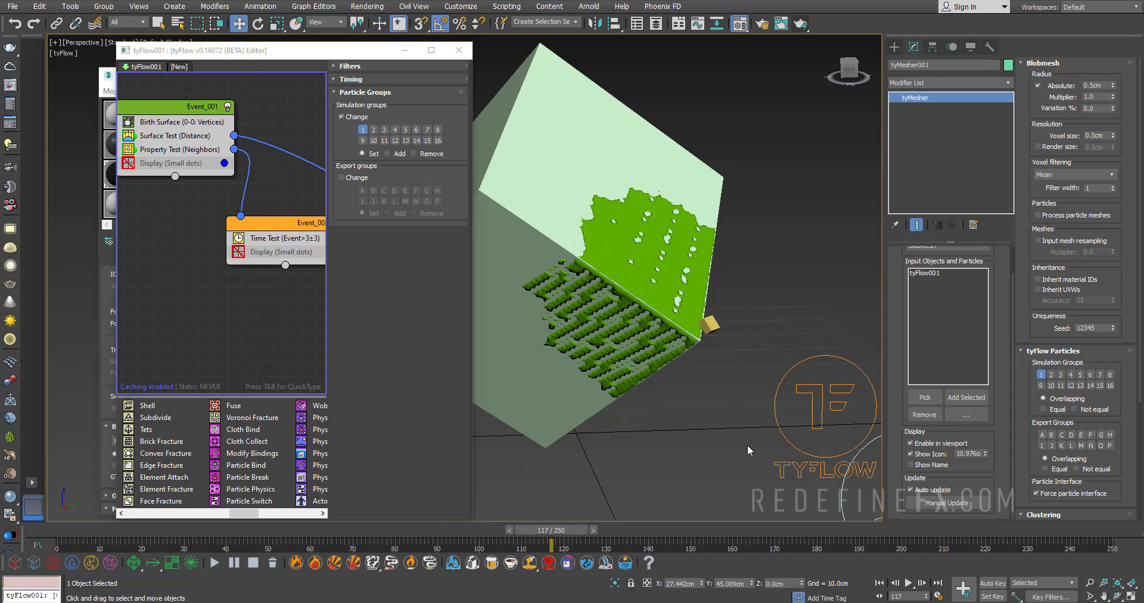
# Step: Set the Subdivide modifier size on Box001 to 0.6 cm and check the denser growth mesh
pyautogui.click(573, 134)
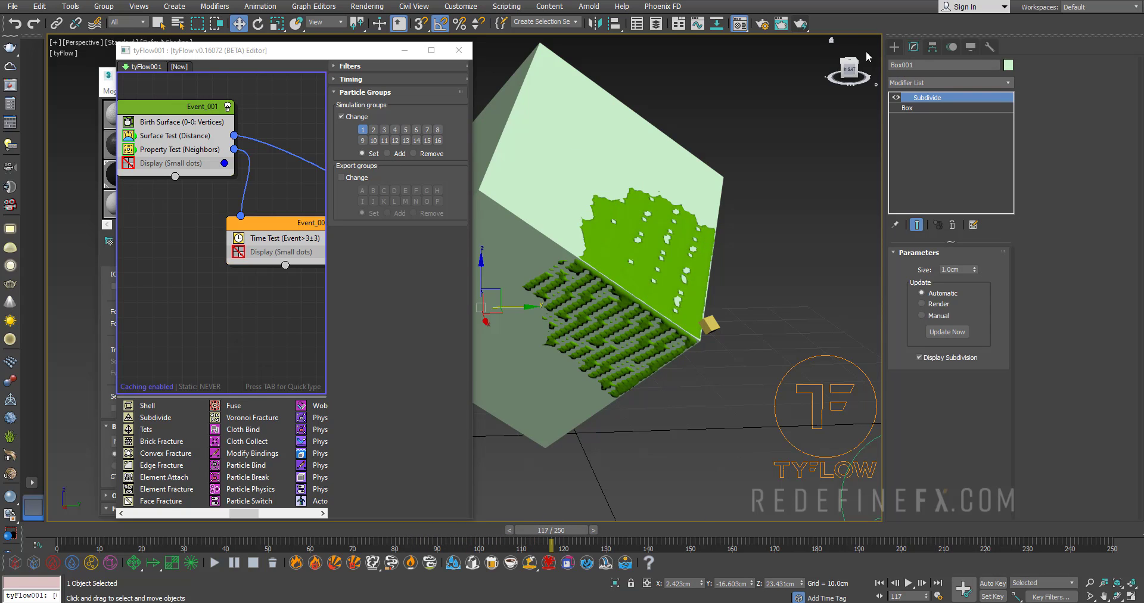
pyautogui.click(965, 270)
pyautogui.write('0.6')
pyautogui.press('Return')
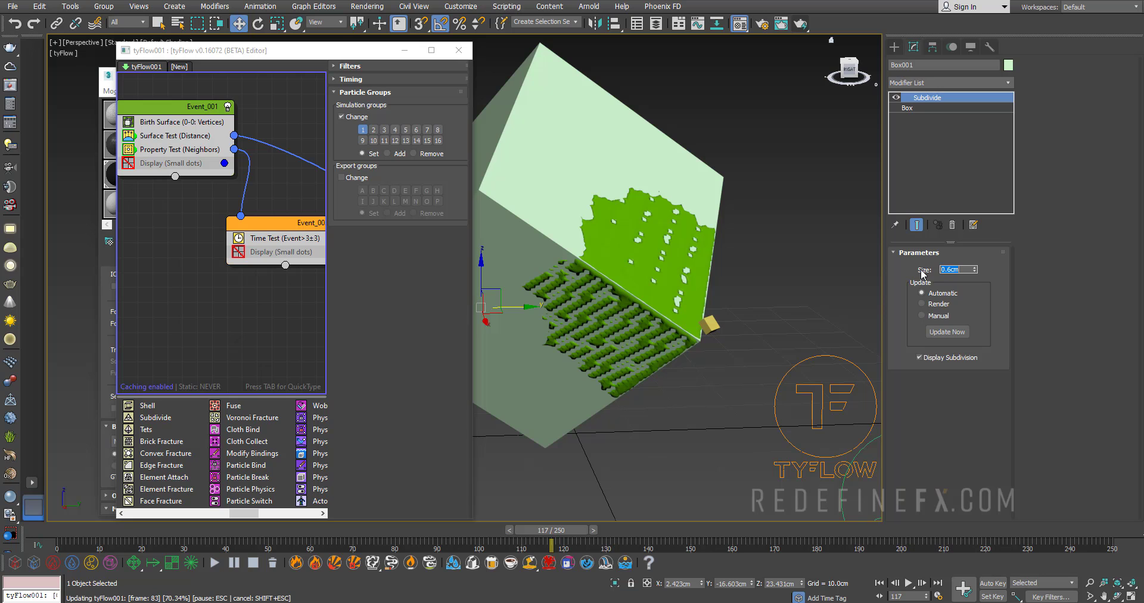
pyautogui.keyDown('alt'); pyautogui.moveTo(637, 274); pyautogui.dragTo(615, 262, button='middle'); pyautogui.keyUp('alt')
pyautogui.scroll(2, 613, 209)
pyautogui.scroll(-1, 617, 216)
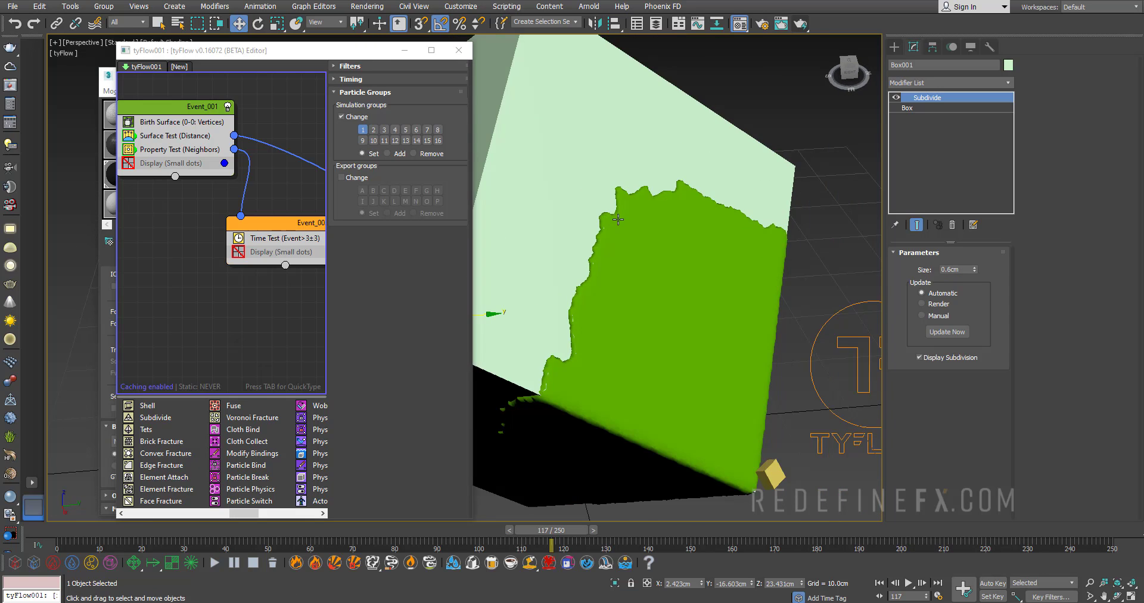
# Step: Scrub the timeline to frame 112 and examine the growth's edge up close
pyautogui.scroll(-5, 617, 220)
pyautogui.moveTo(66, 529); pyautogui.dragTo(527, 560)
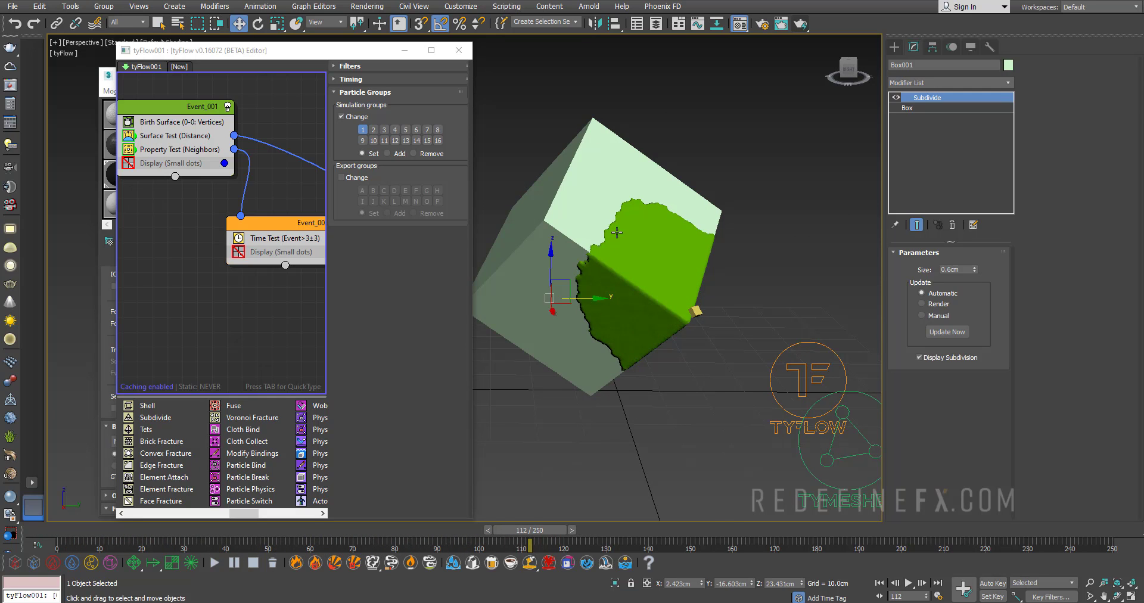
pyautogui.scroll(6, 599, 220)
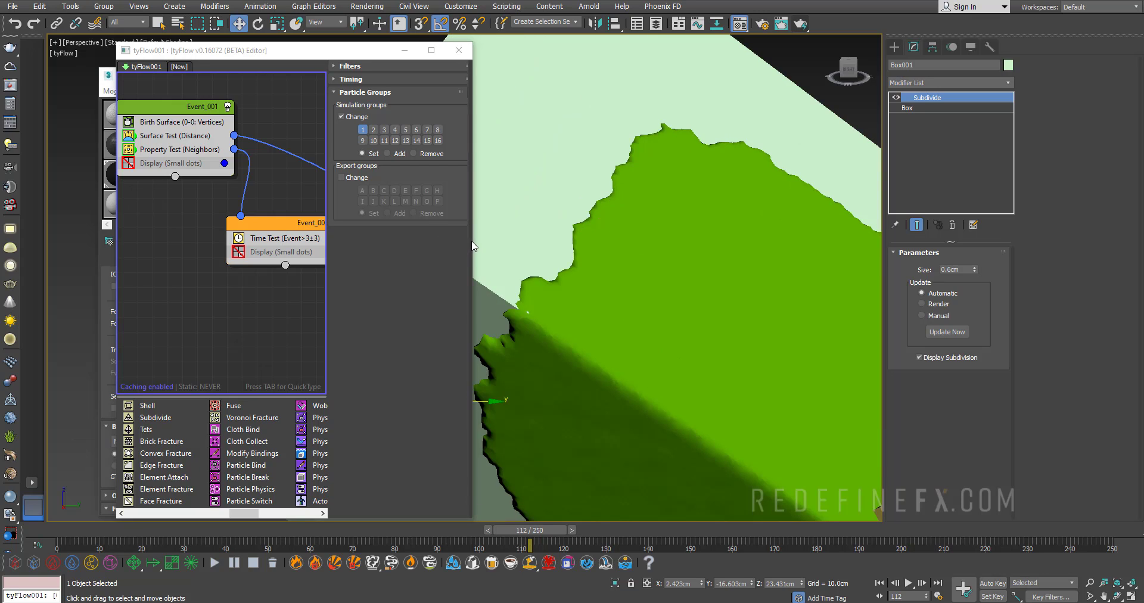
# Step: Set the variation of the Time Test in Event_003 to 2 and view the updated growth on the whole cube
pyautogui.moveTo(472, 245); pyautogui.dragTo(546, 251)
pyautogui.click(292, 243)
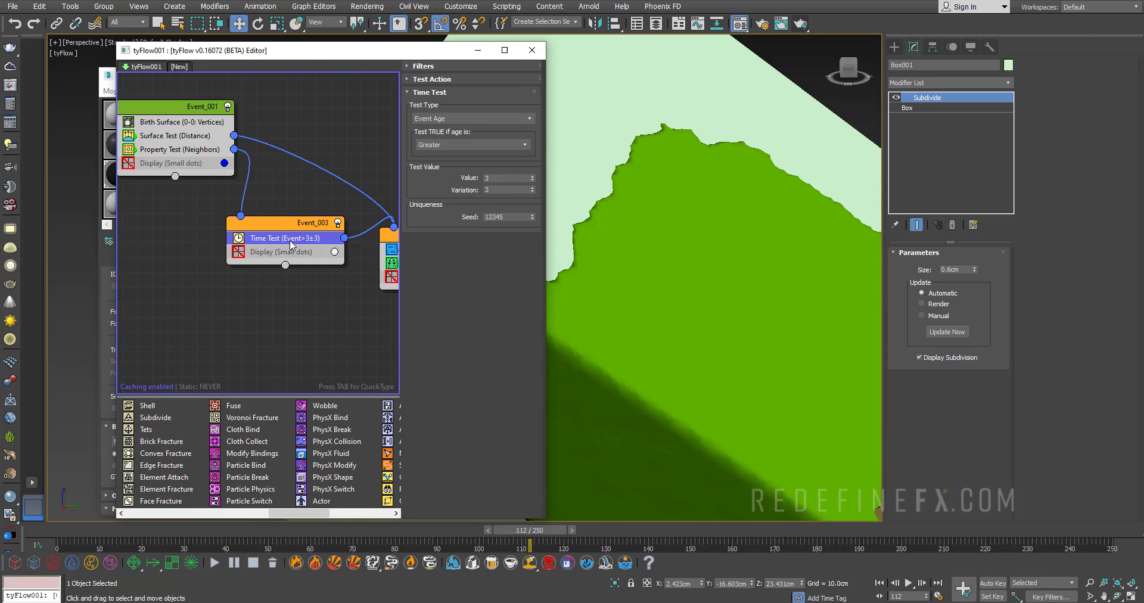
pyautogui.doubleClick(496, 190)
pyautogui.write('2')
pyautogui.press('Return')
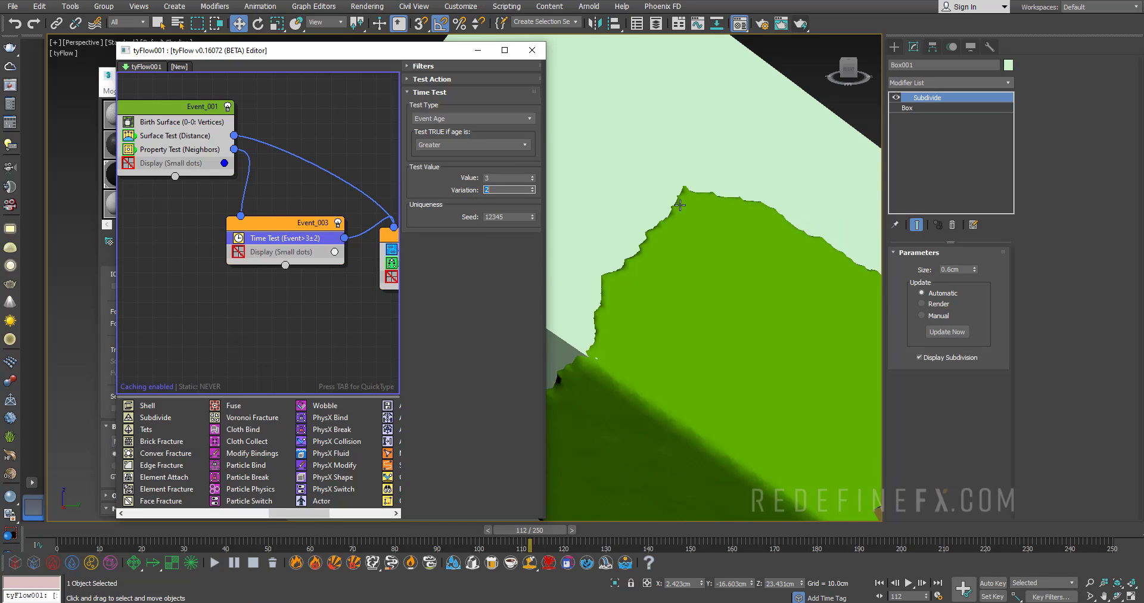
pyautogui.scroll(-10, 616, 301)
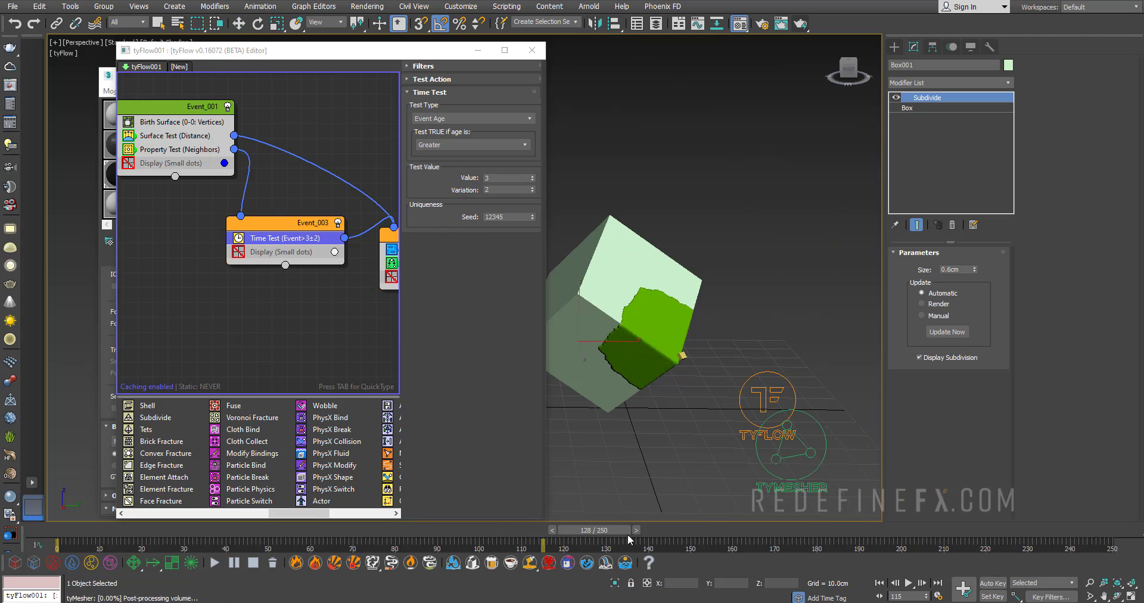
# Step: Apply the dark 07 - Default material to the cube and minimize the tyFlow editor
pyautogui.click(739, 24)
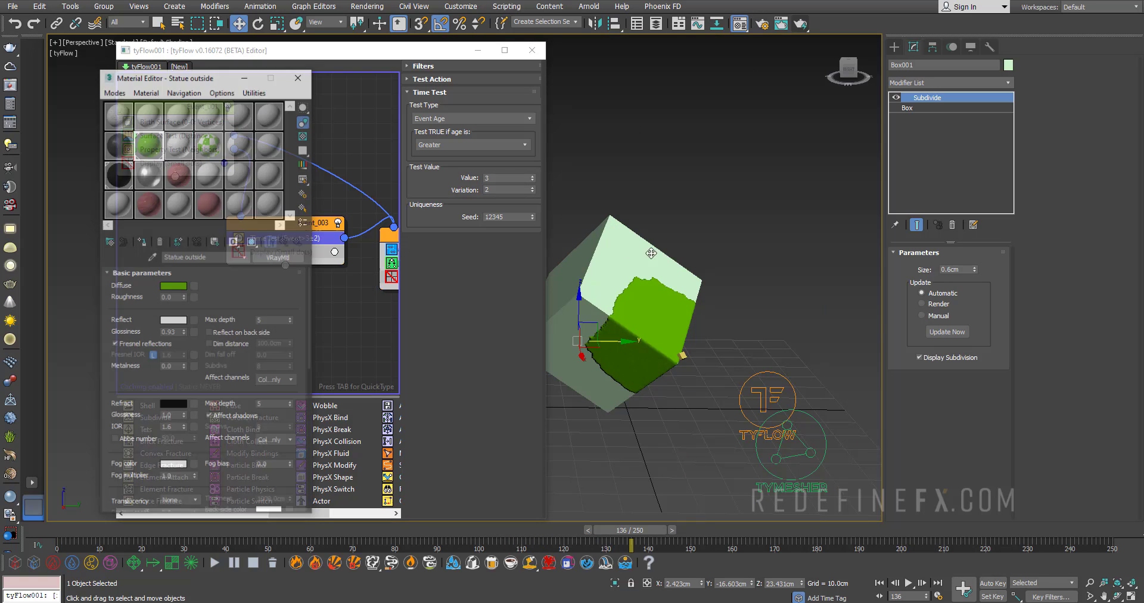
pyautogui.click(125, 155)
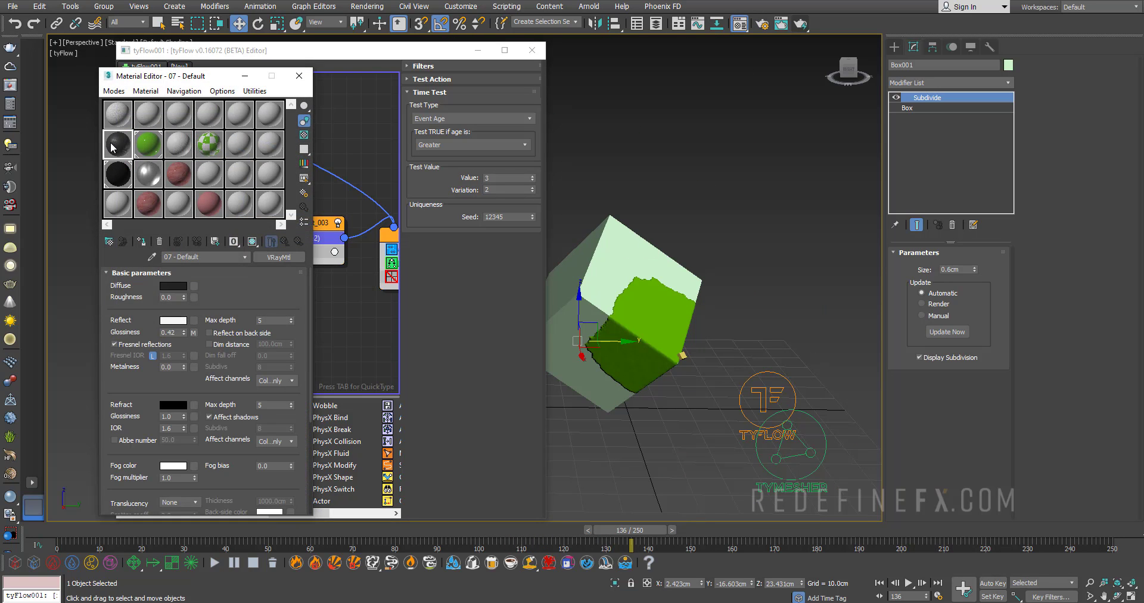
pyautogui.moveTo(616, 256); pyautogui.dragTo(617, 256)
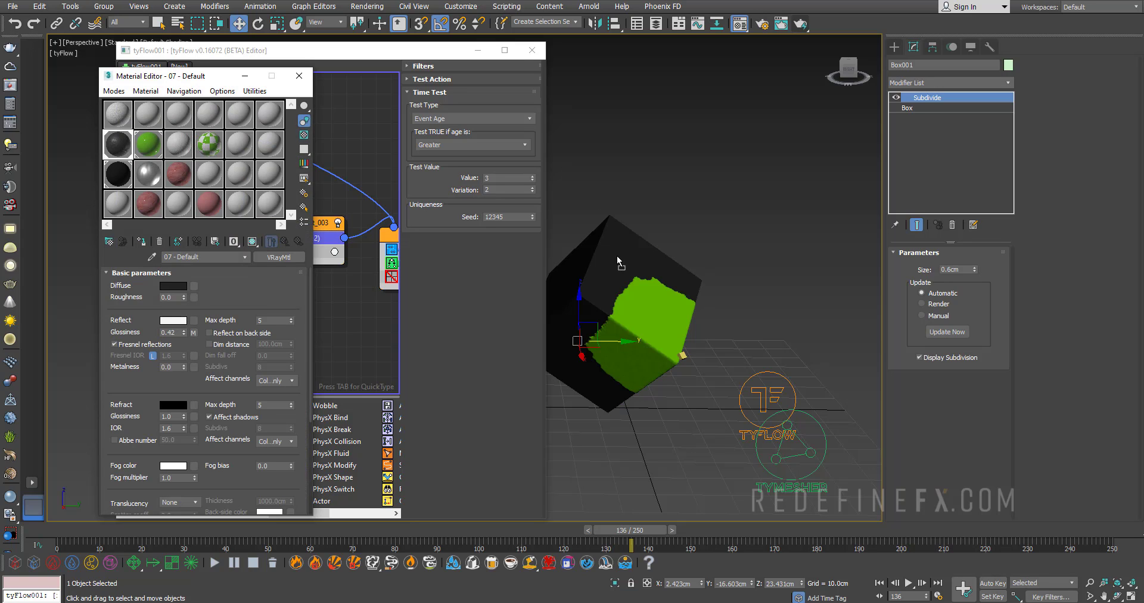
pyautogui.click(477, 50)
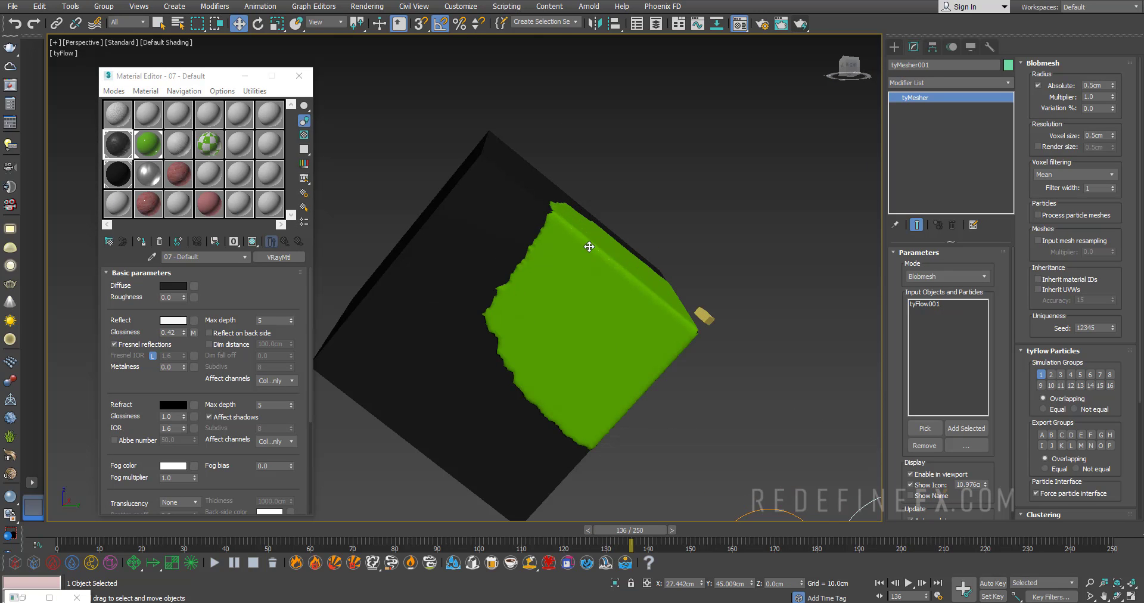
# Step: Try a blobmesh radius variation of 25% on tyMesher001, settle on 10%, and check the growth mesh up close
pyautogui.scroll(2, 583, 249)
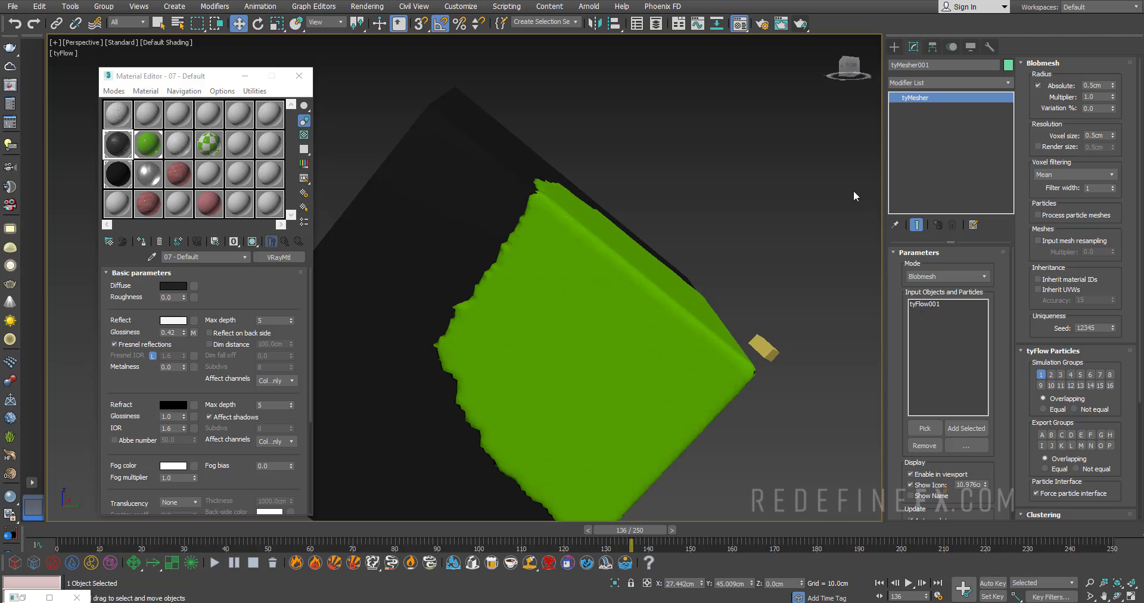
pyautogui.doubleClick(1094, 111)
pyautogui.write('25')
pyautogui.press('Return')
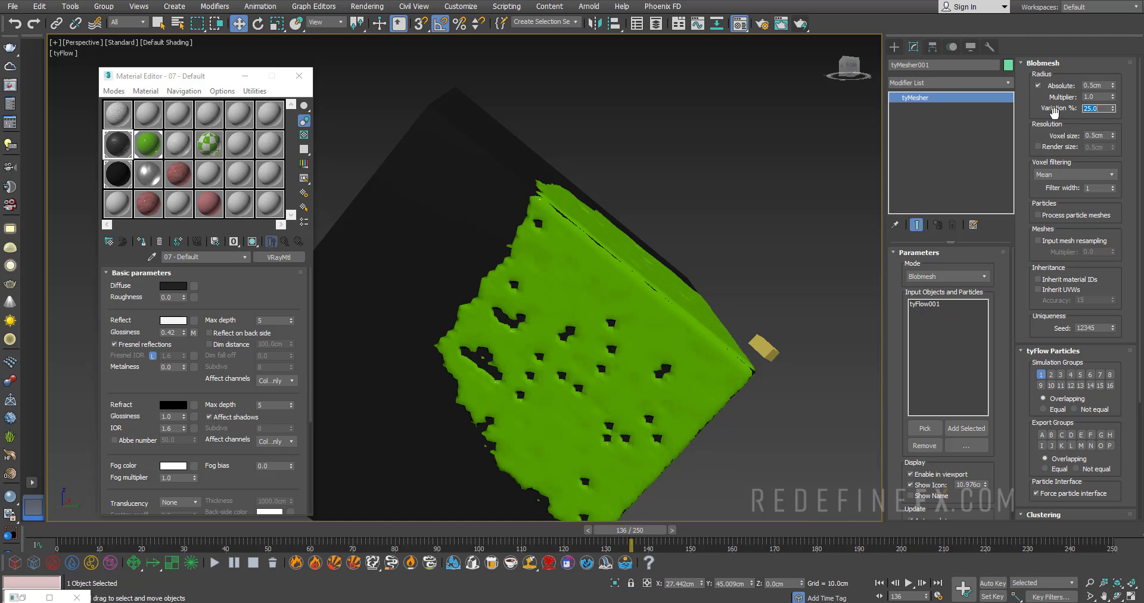
pyautogui.write('10')
pyautogui.press('Return')
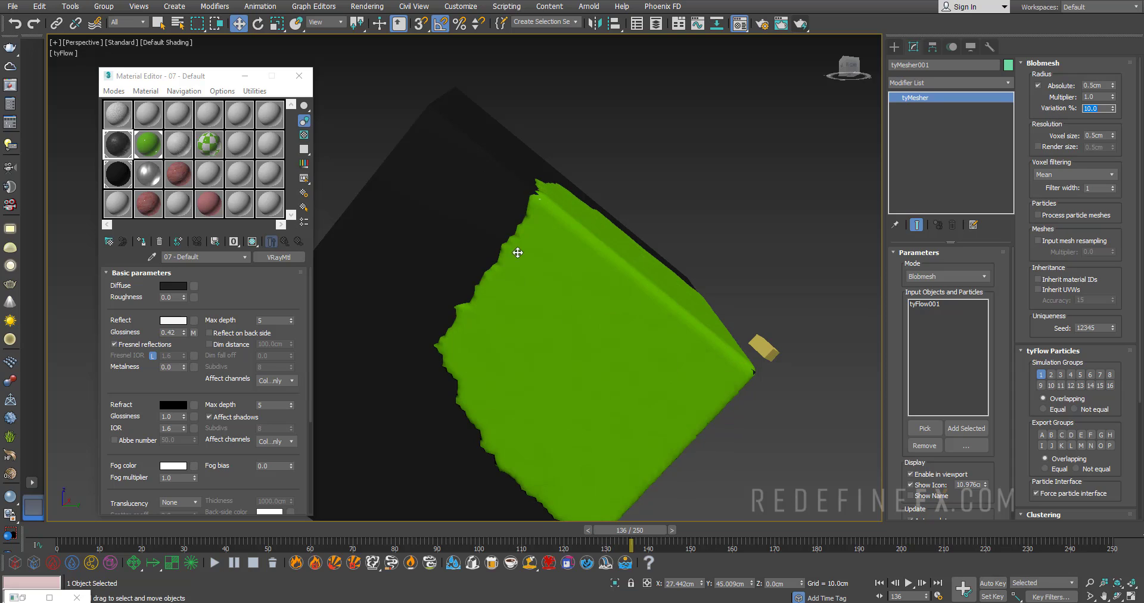
pyautogui.keyDown('alt'); pyautogui.moveTo(517, 253); pyautogui.dragTo(588, 425, button='middle'); pyautogui.keyUp('alt')
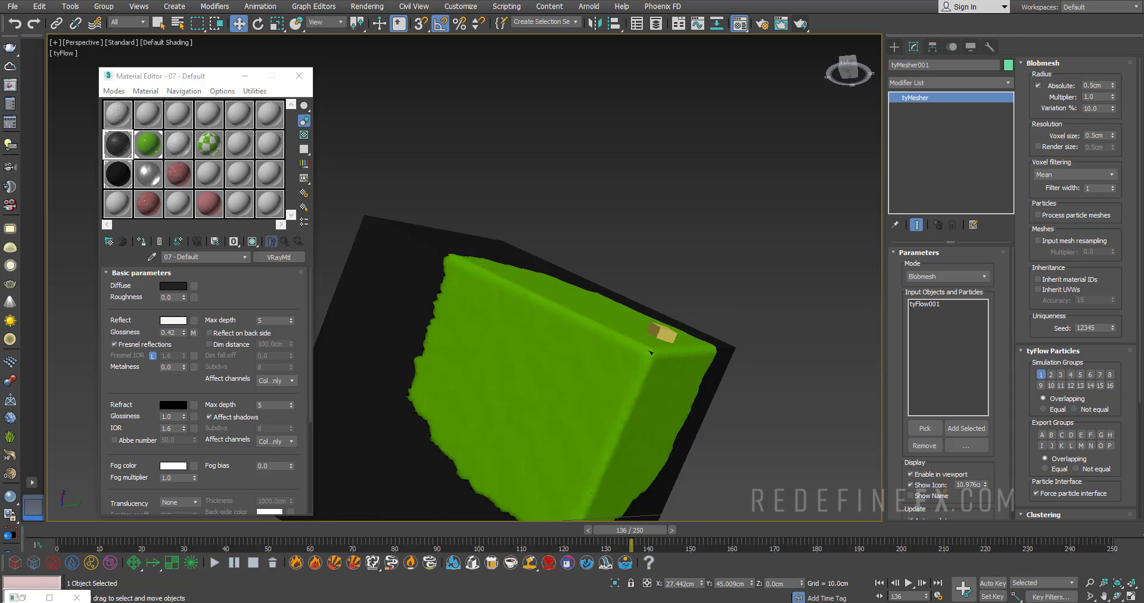
# Step: Set the absolute blobmesh radius of tyMesher001 to 0.7 cm and view the thicker growth
pyautogui.doubleClick(1099, 86)
pyautogui.write('0.7')
pyautogui.press('Return')
pyautogui.keyDown('alt'); pyautogui.moveTo(413, 274); pyautogui.dragTo(434, 297, button='middle'); pyautogui.keyUp('alt')
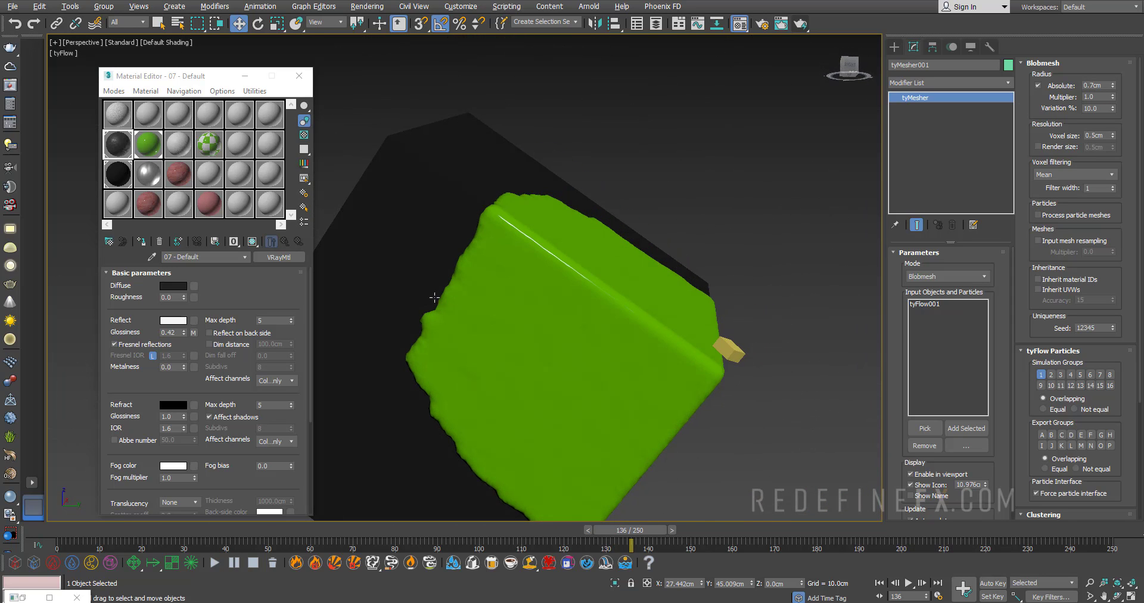
# Step: Make the activator box non-renderable in its object properties
pyautogui.click(734, 352)
pyautogui.rightClick(734, 354)
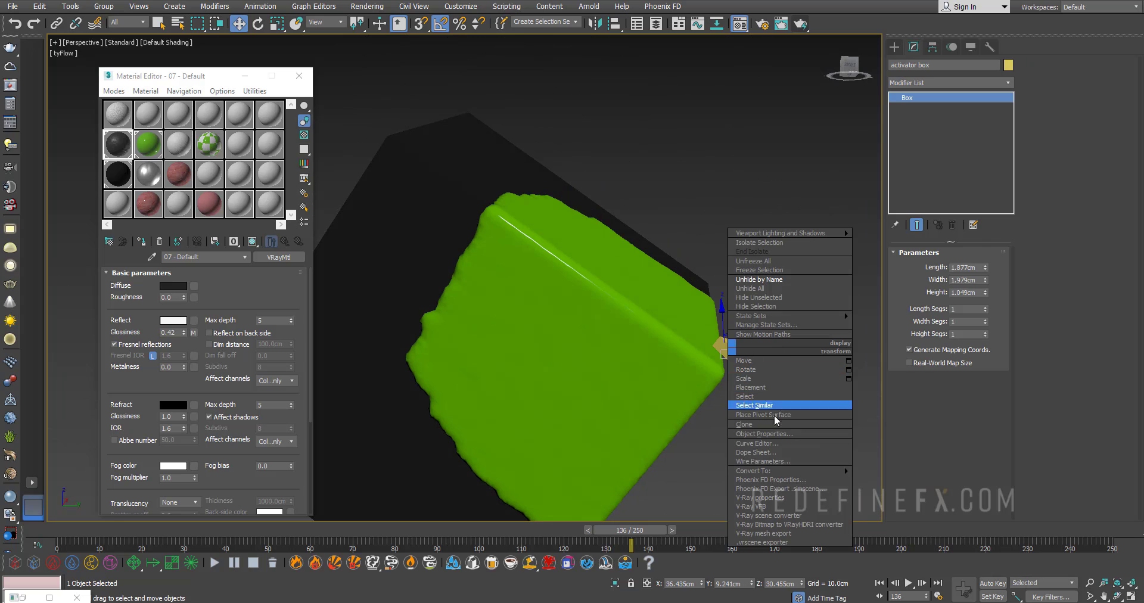
pyautogui.click(765, 431)
pyautogui.click(601, 279)
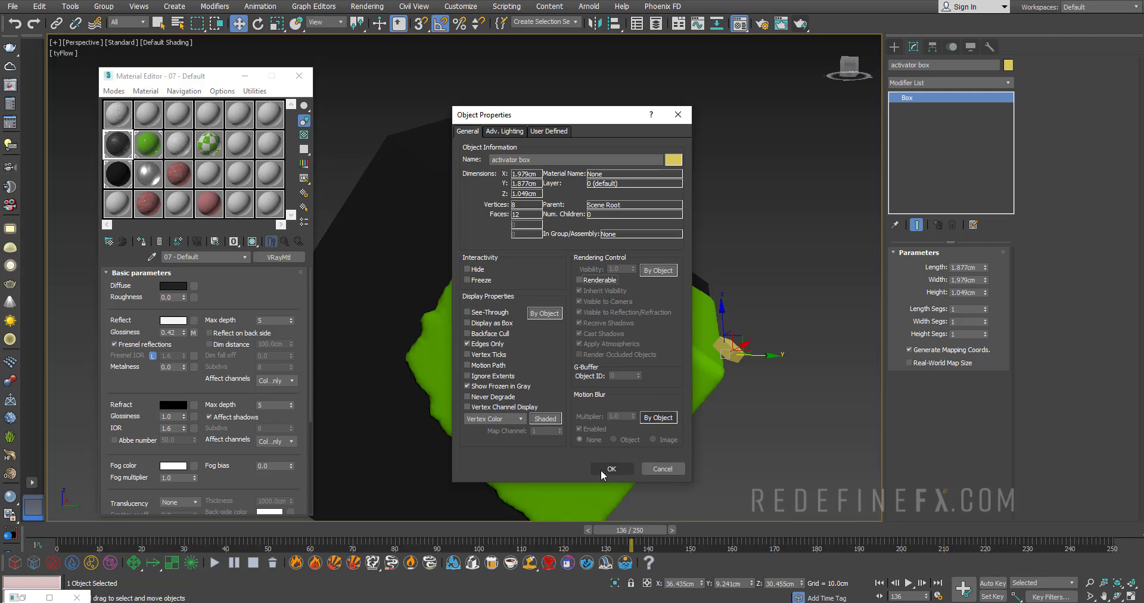
pyautogui.click(602, 470)
# Step: Unhide all hidden scene objects and view the lights placed around the cube
pyautogui.scroll(-6, 485, 314)
pyautogui.rightClick(525, 433)
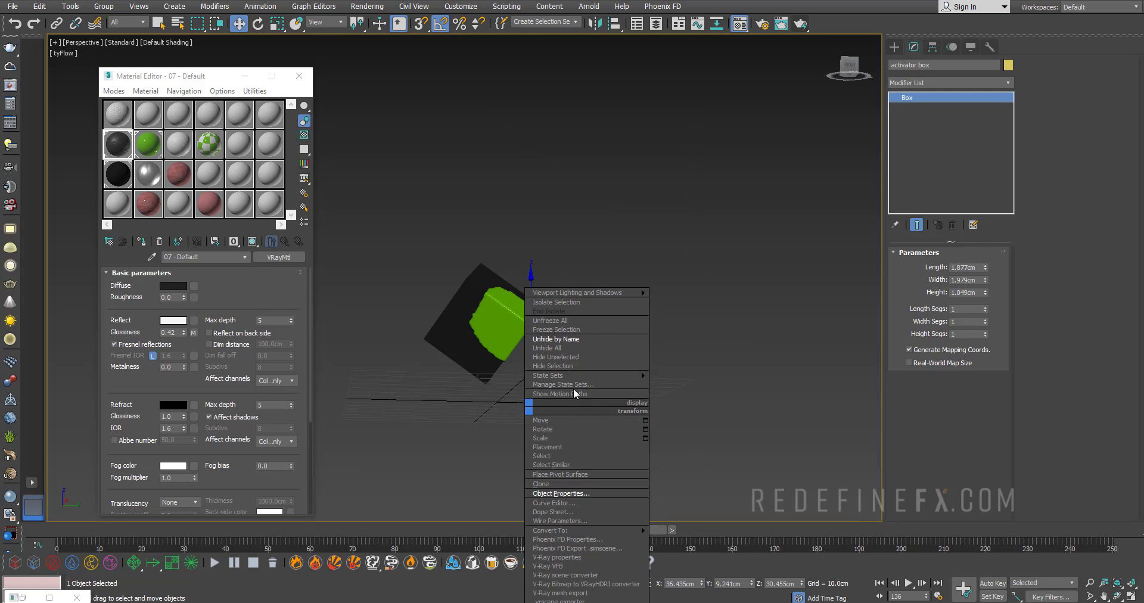
pyautogui.click(567, 350)
pyautogui.keyDown('alt'); pyautogui.moveTo(544, 309); pyautogui.dragTo(558, 119, button='middle'); pyautogui.keyUp('alt')
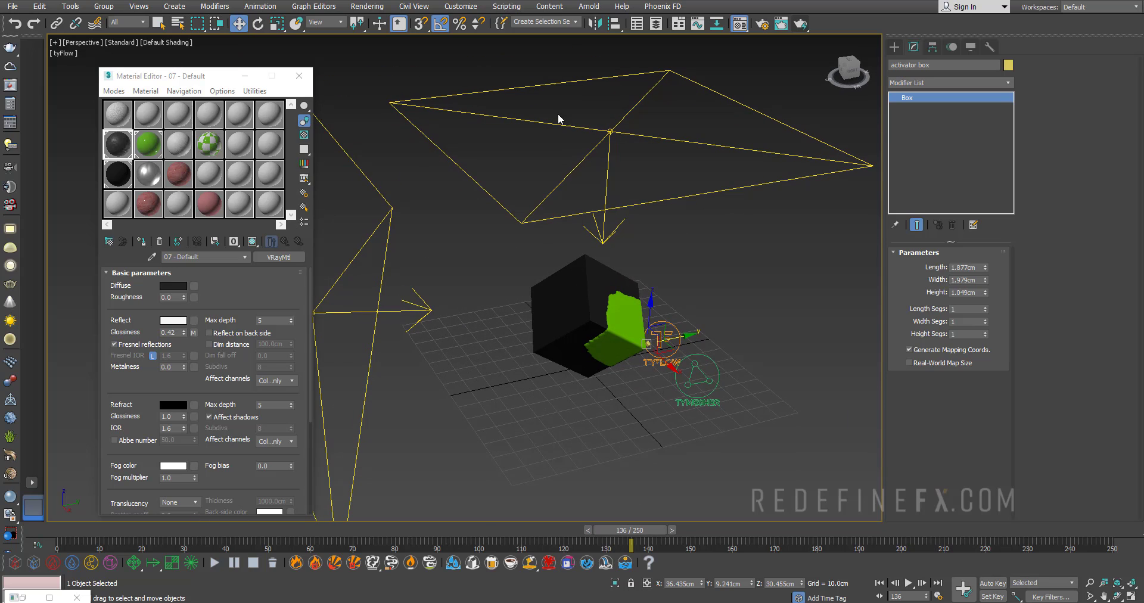
pyautogui.keyDown('alt'); pyautogui.moveTo(620, 202); pyautogui.dragTo(603, 287, button='middle'); pyautogui.keyUp('alt')
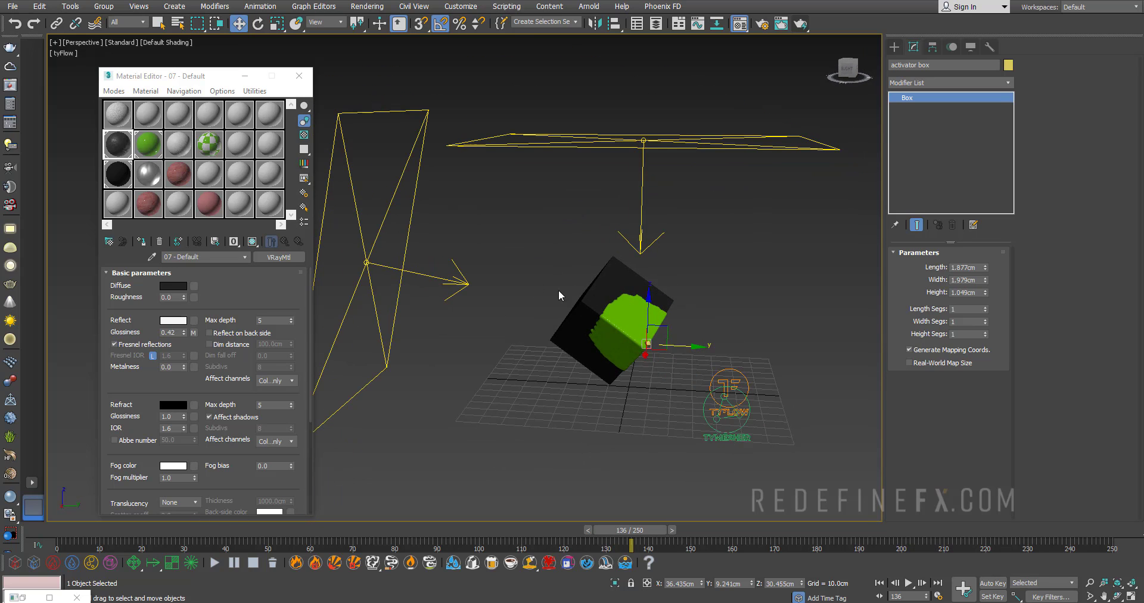
# Step: Frame the cube and its growth from below and render the current frame with V-Ray
pyautogui.moveTo(601, 294); pyautogui.dragTo(579, 232, button='middle')
pyautogui.keyDown('alt'); pyautogui.moveTo(579, 233); pyautogui.dragTo(636, 227, button='middle'); pyautogui.keyUp('alt')
pyautogui.scroll(4, 618, 298)
pyautogui.scroll(3, 630, 250)
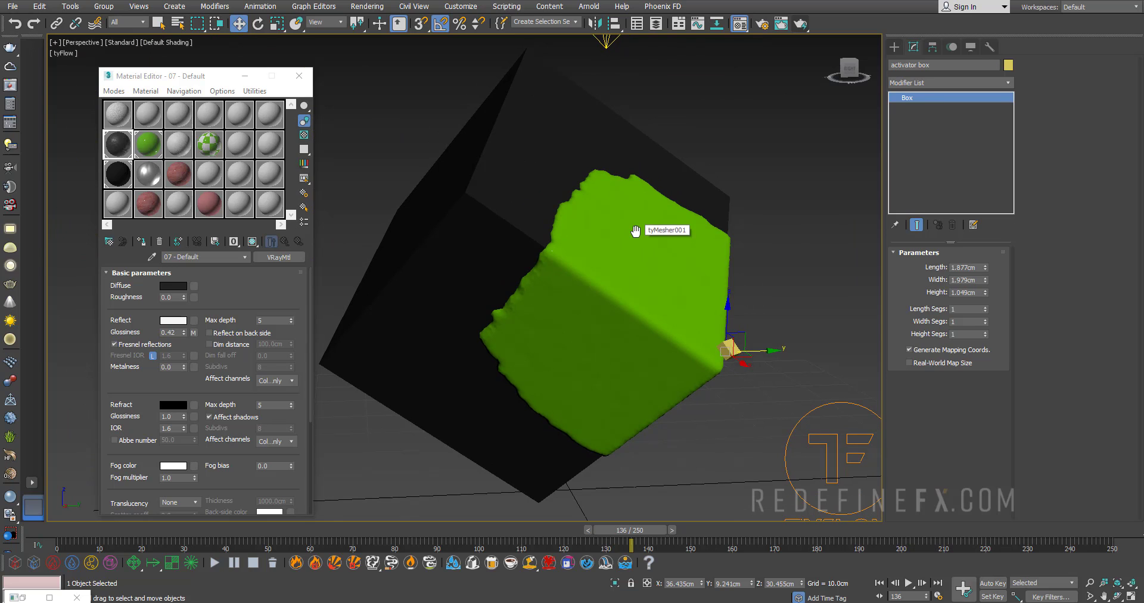
pyautogui.click(807, 26)
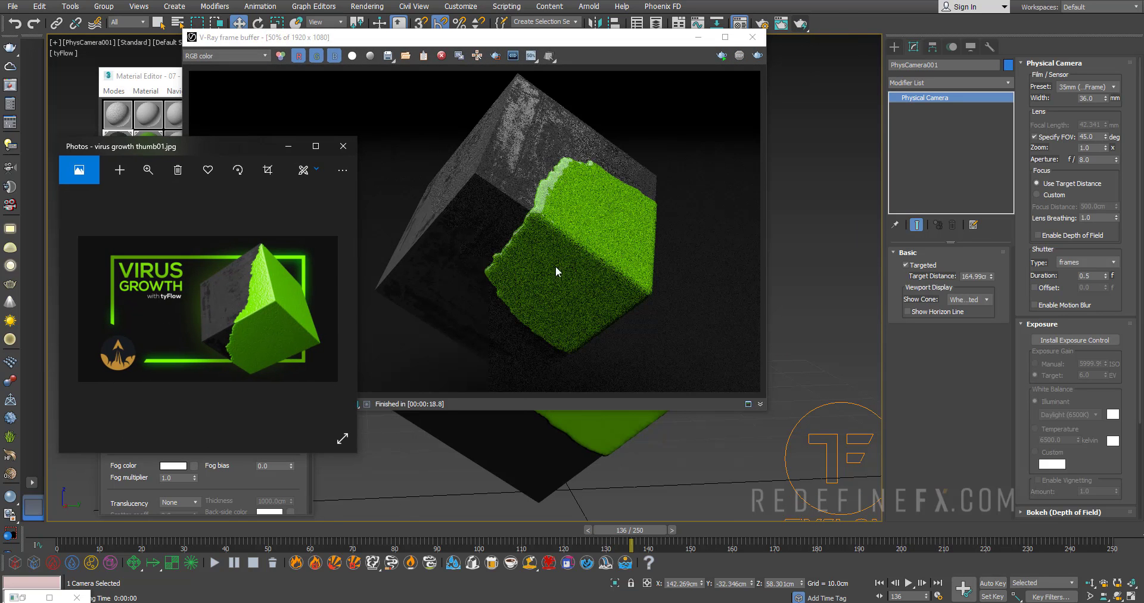
# Step: View the reference image virus growth thumb01.jpg at full size and close the V-Ray frame buffer
pyautogui.click(316, 146)
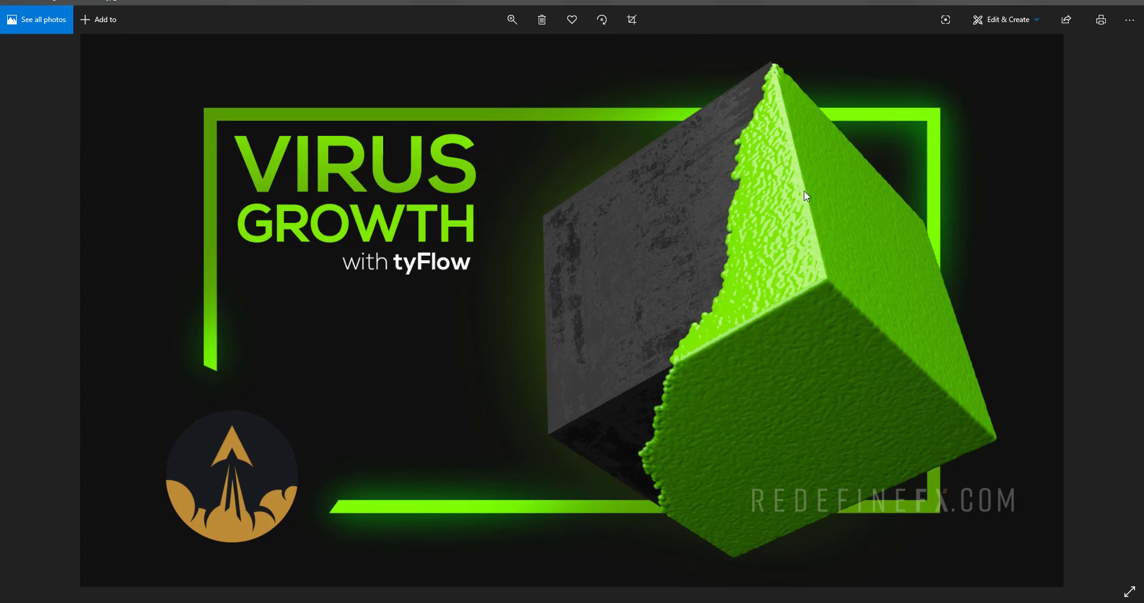
pyautogui.click(1073, 4)
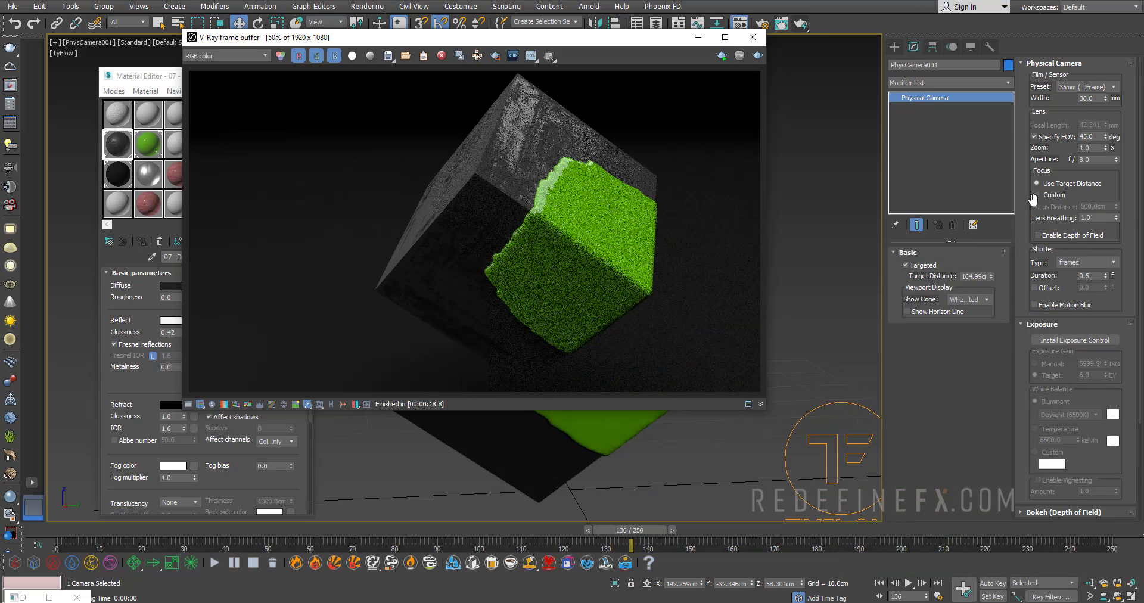
pyautogui.click(752, 37)
# Step: Apply the Organic_slimy_flesh material to the tyMesher growth and render the frame
pyautogui.click(180, 175)
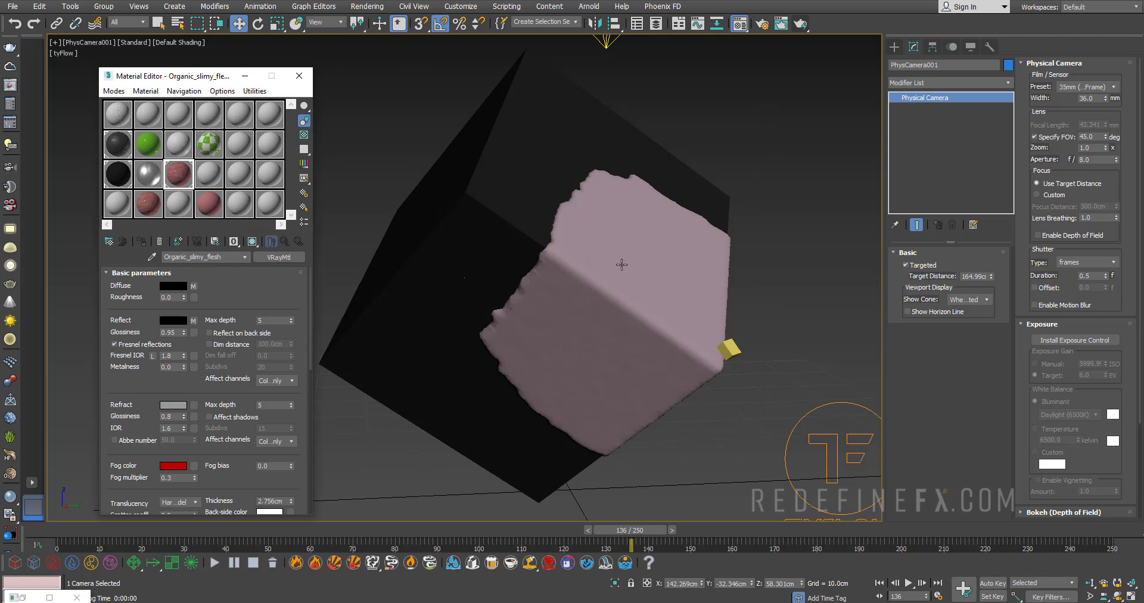
pyautogui.click(801, 25)
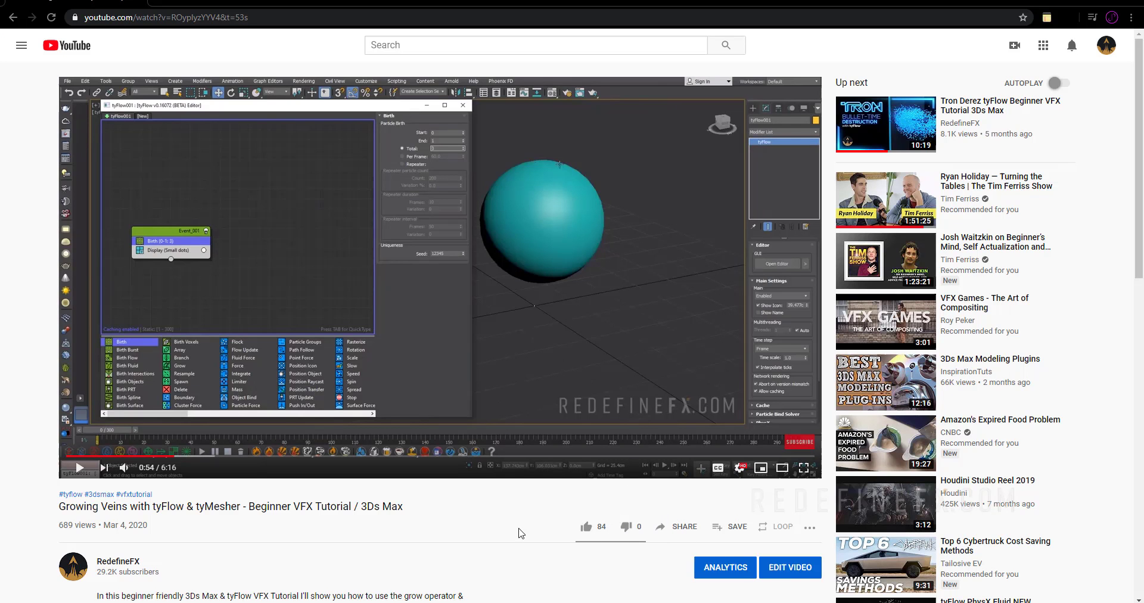
# Step: Open the RedefineFX channel on YouTube and browse its video list and the course and tutorial sections on its home page
pyautogui.click(116, 565)
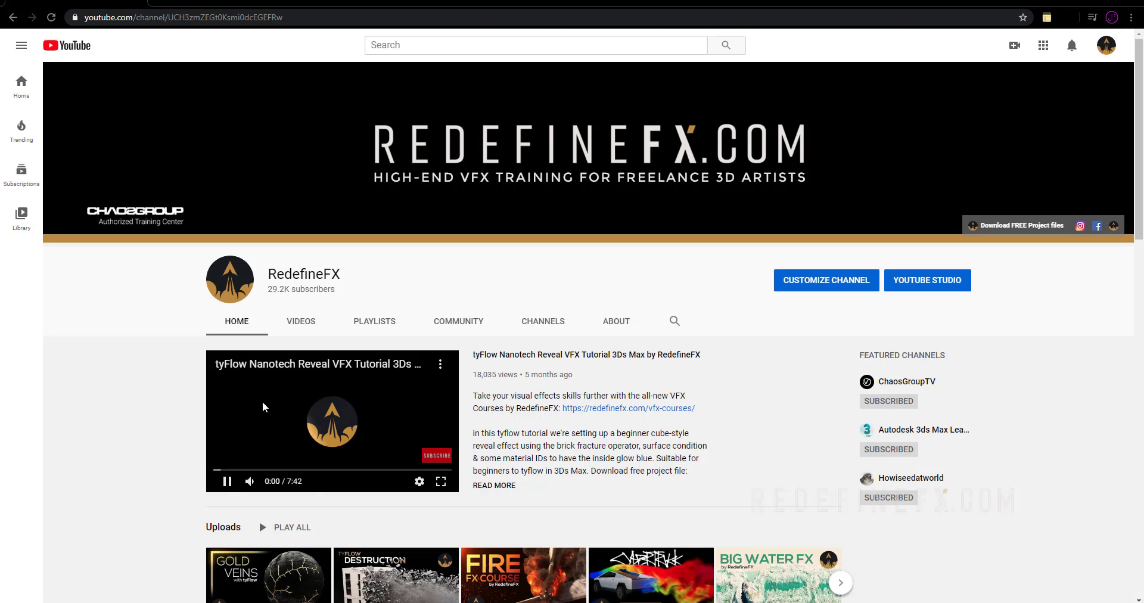
pyautogui.click(301, 324)
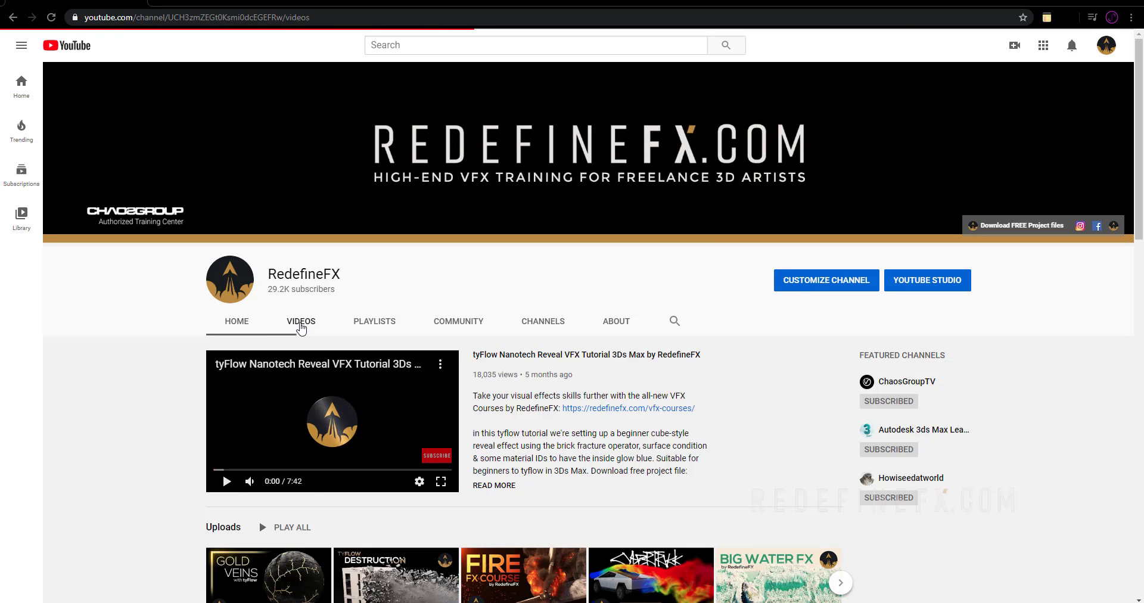
pyautogui.scroll(-6, 778, 378)
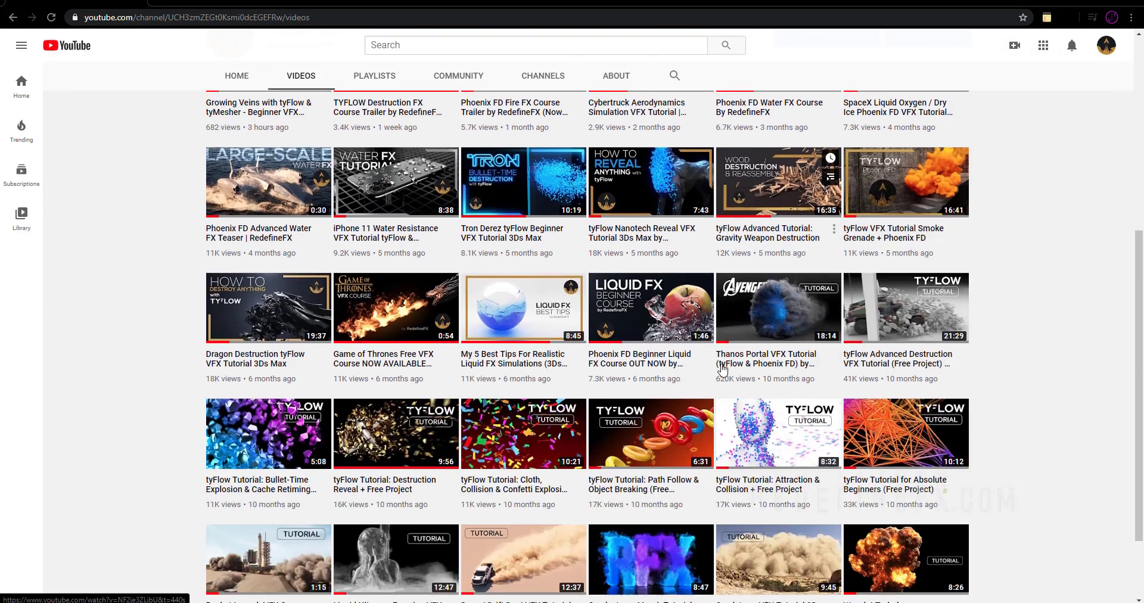
pyautogui.scroll(6, 722, 367)
pyautogui.click(237, 321)
pyautogui.scroll(-5, 506, 296)
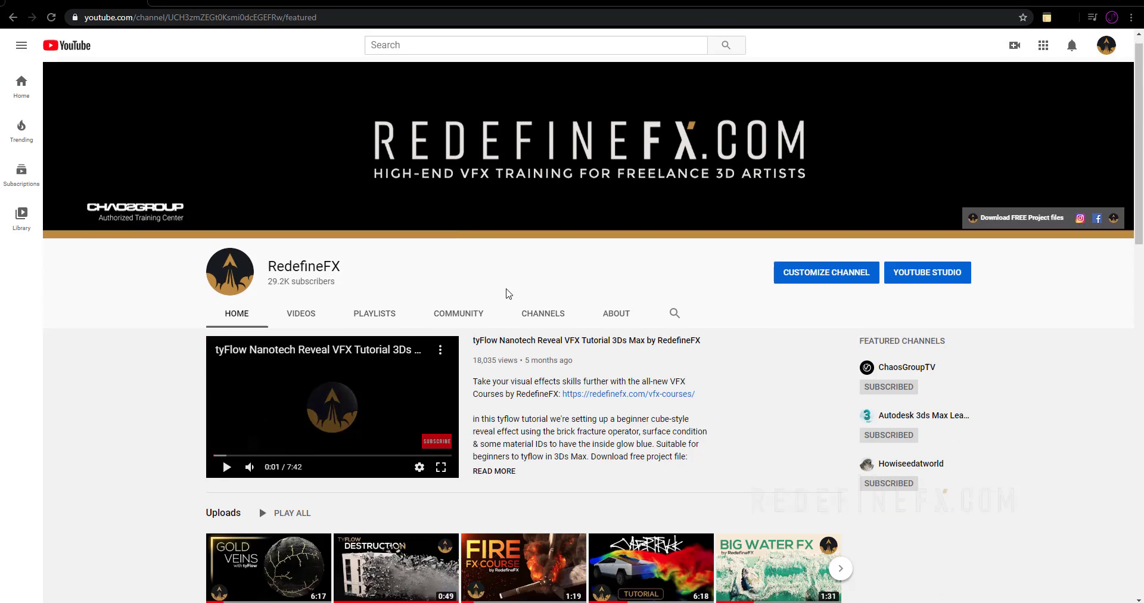
pyautogui.scroll(-3, 560, 273)
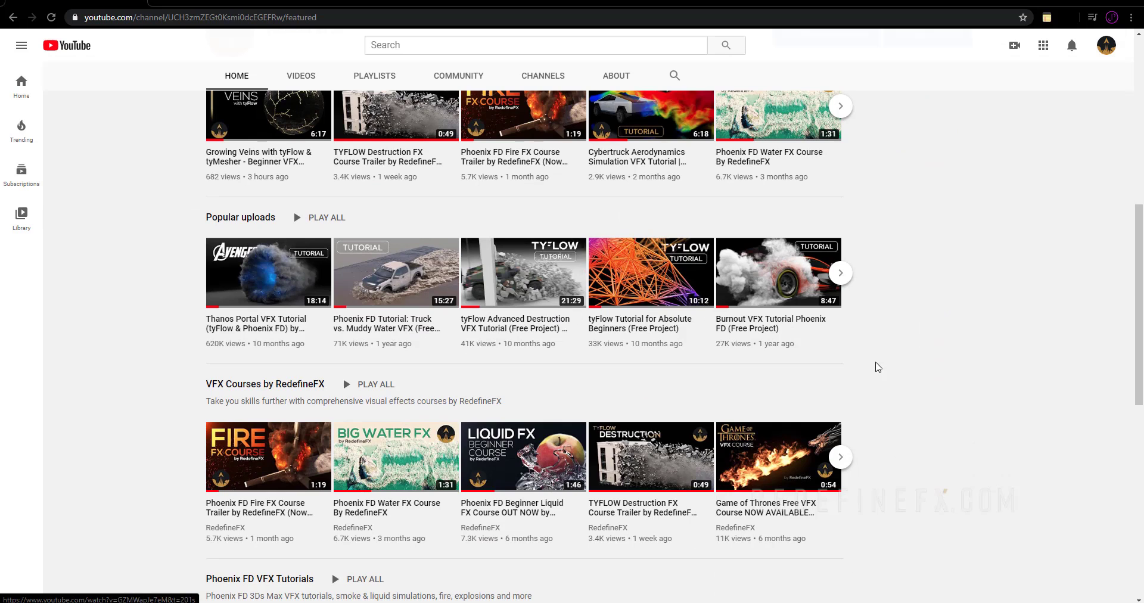
pyautogui.scroll(8, 566, 335)
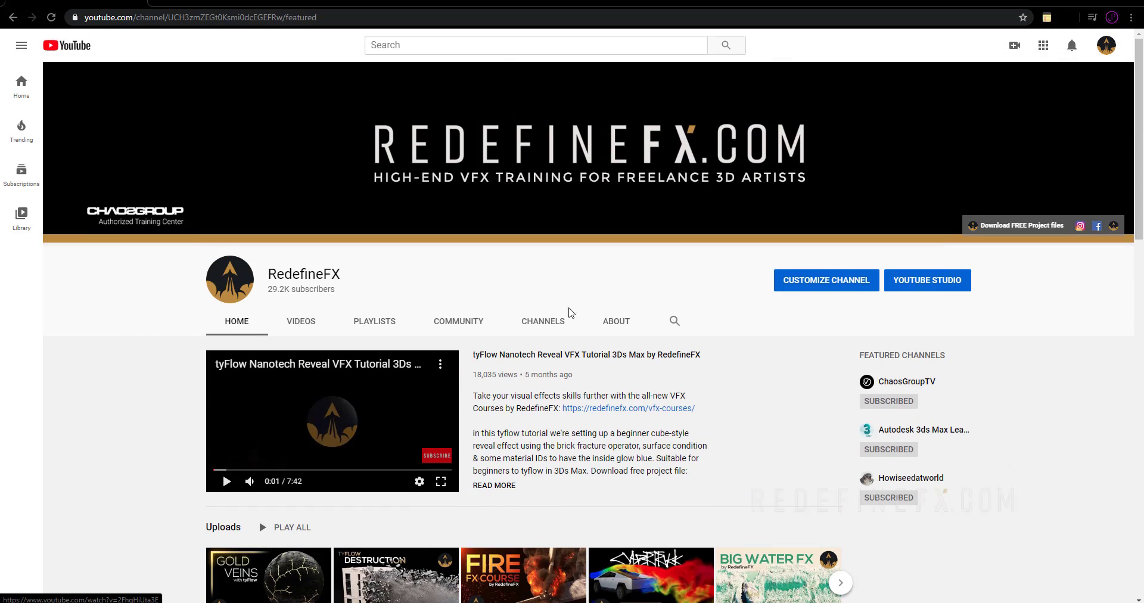